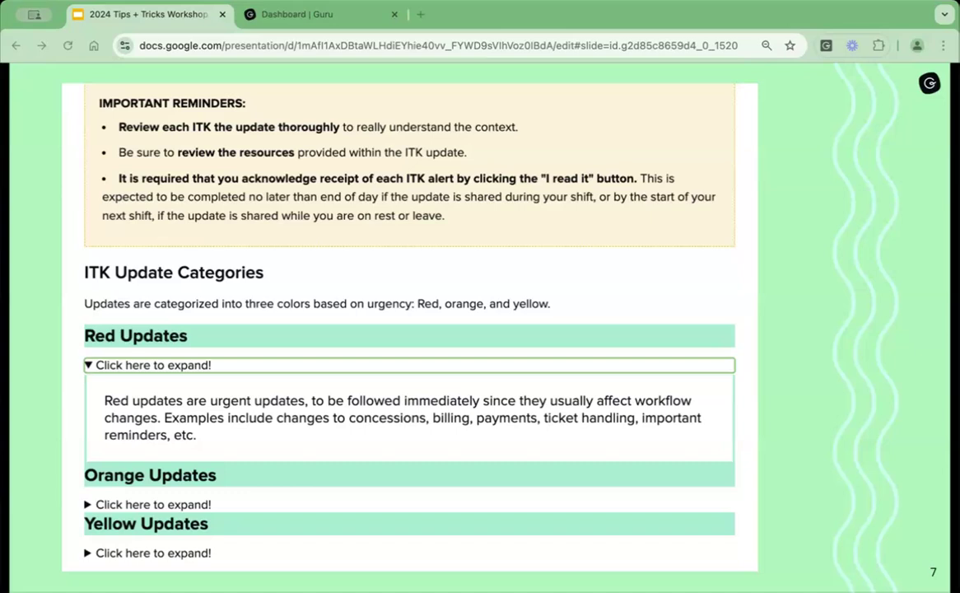
# Switch from the slides to Guru and view the Auto Archive settings for collection-specific archives and verifier exclusions, leaving them unchanged.
pyautogui.press('Right')
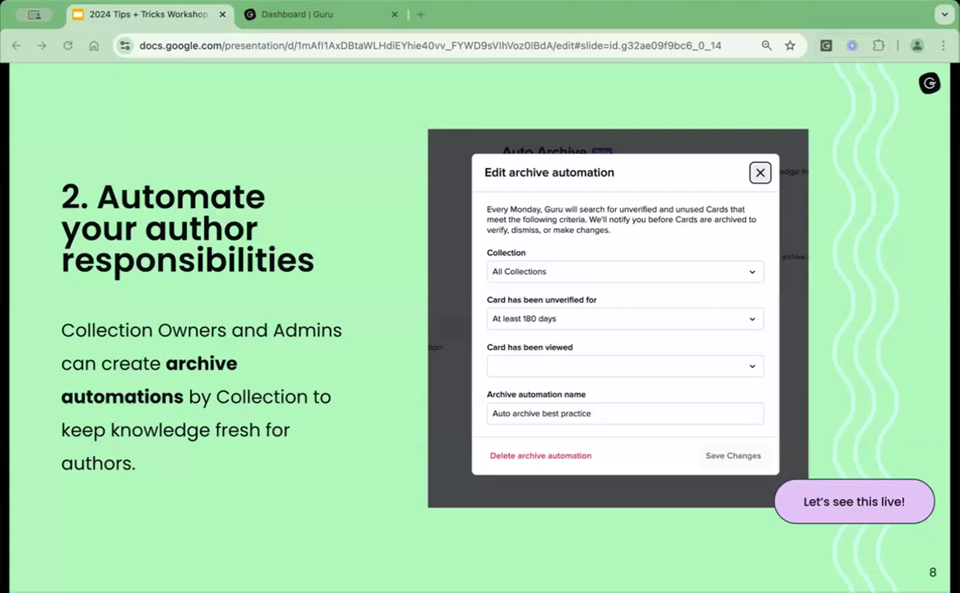
pyautogui.click(313, 19)
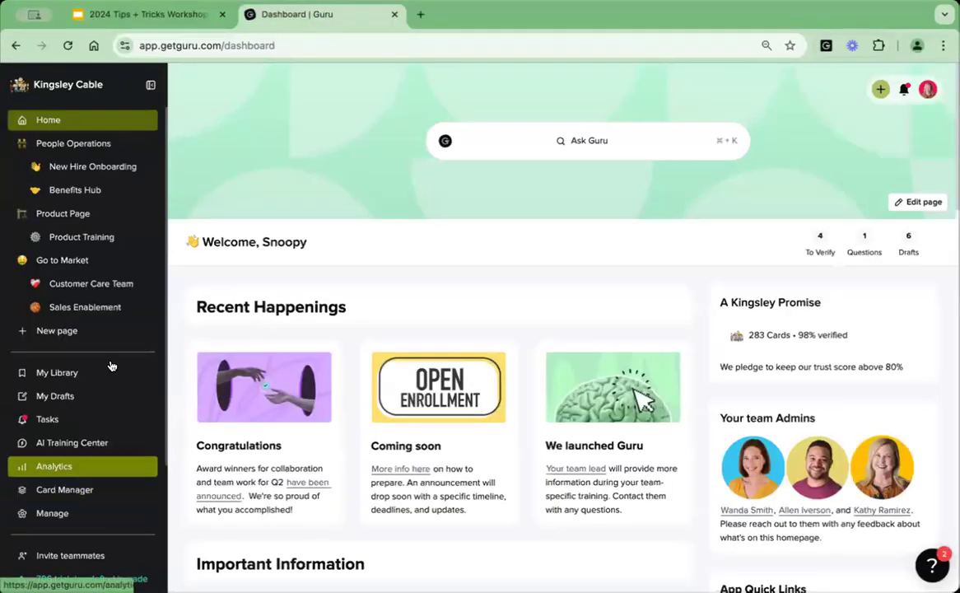
pyautogui.click(86, 491)
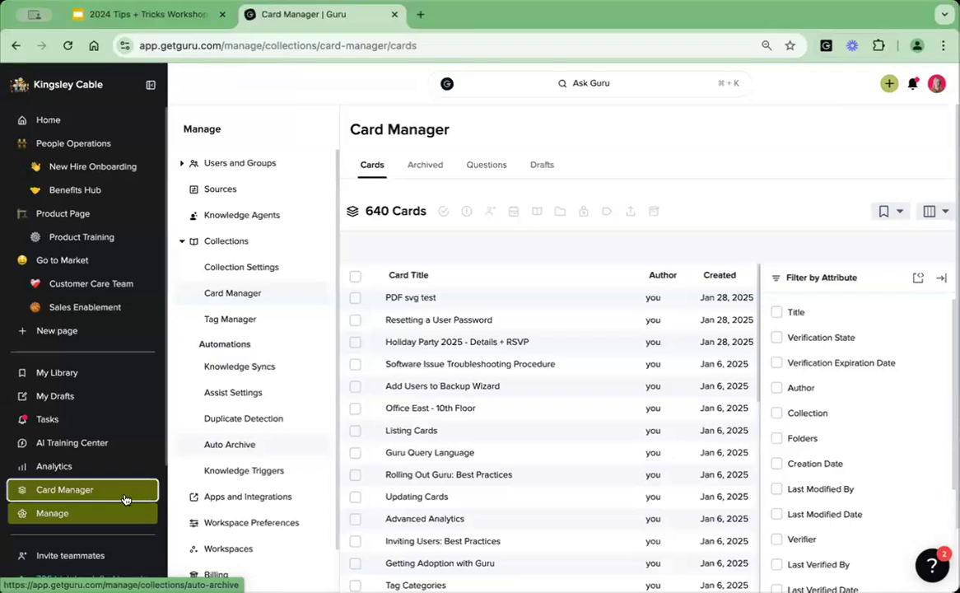
pyautogui.click(236, 446)
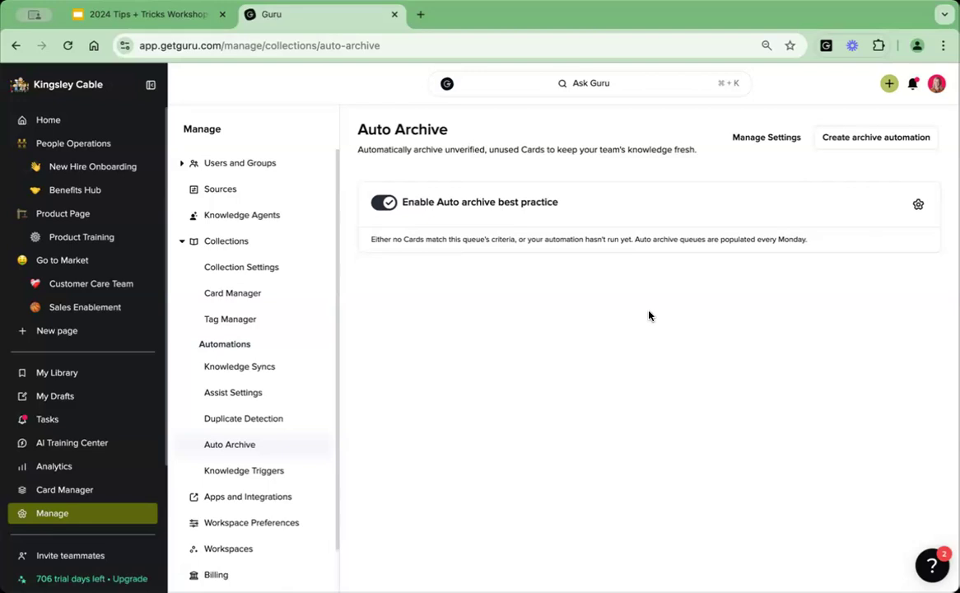
pyautogui.click(764, 142)
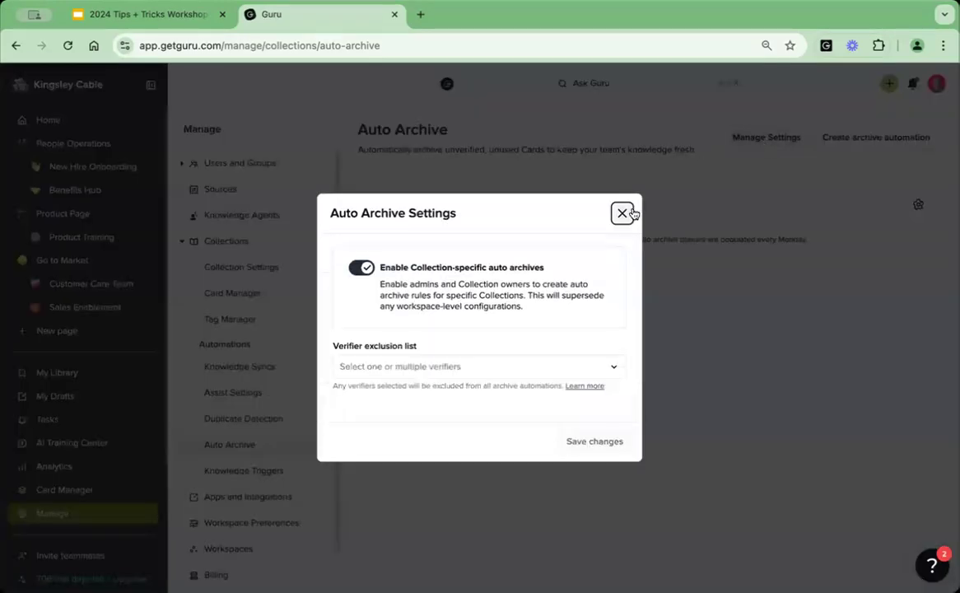
pyautogui.click(621, 213)
# Reach the Auto Archive page first through the Manage area and again through Card Manager.
pyautogui.click(67, 515)
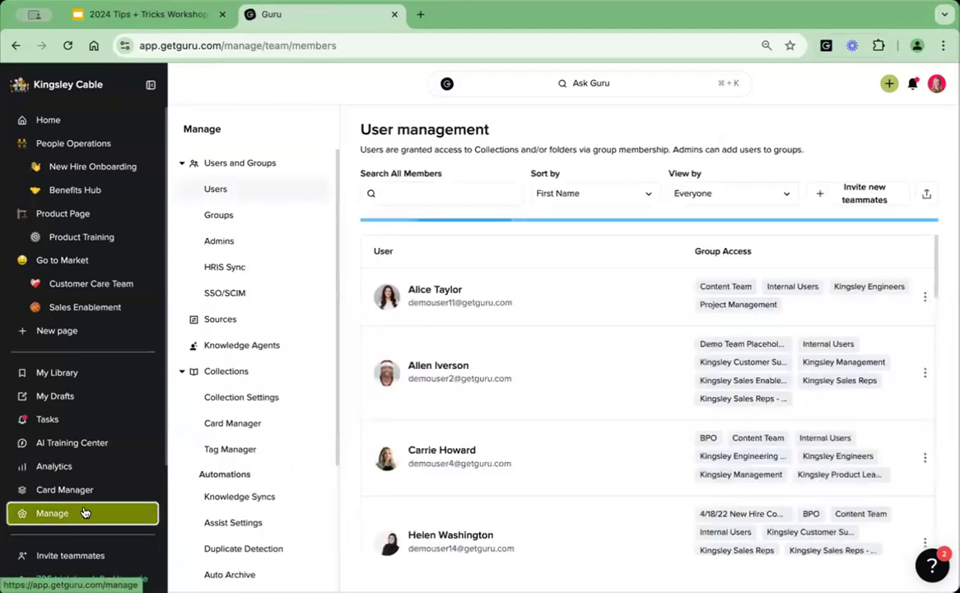
pyautogui.scroll(-3, 233, 462)
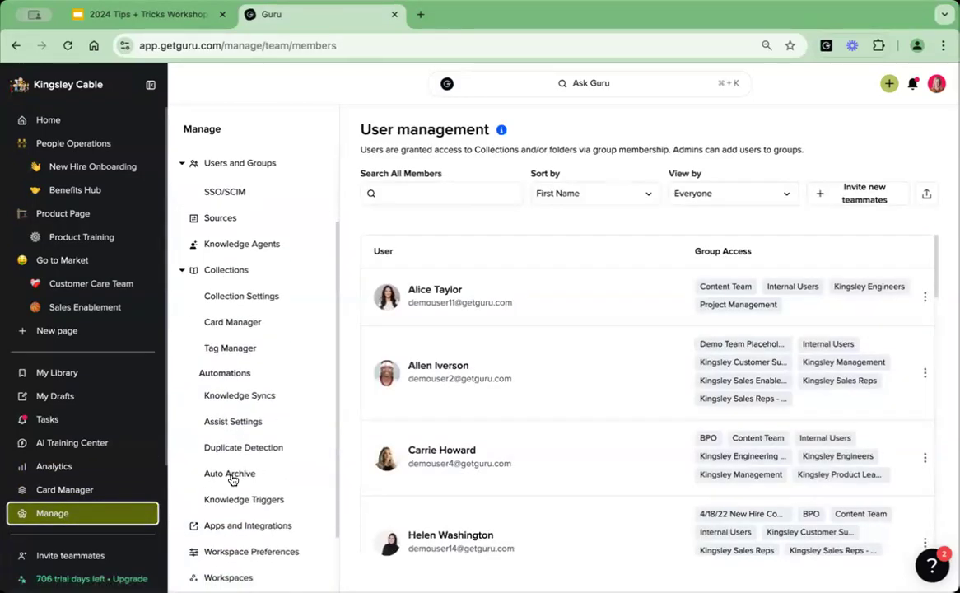
pyautogui.click(232, 475)
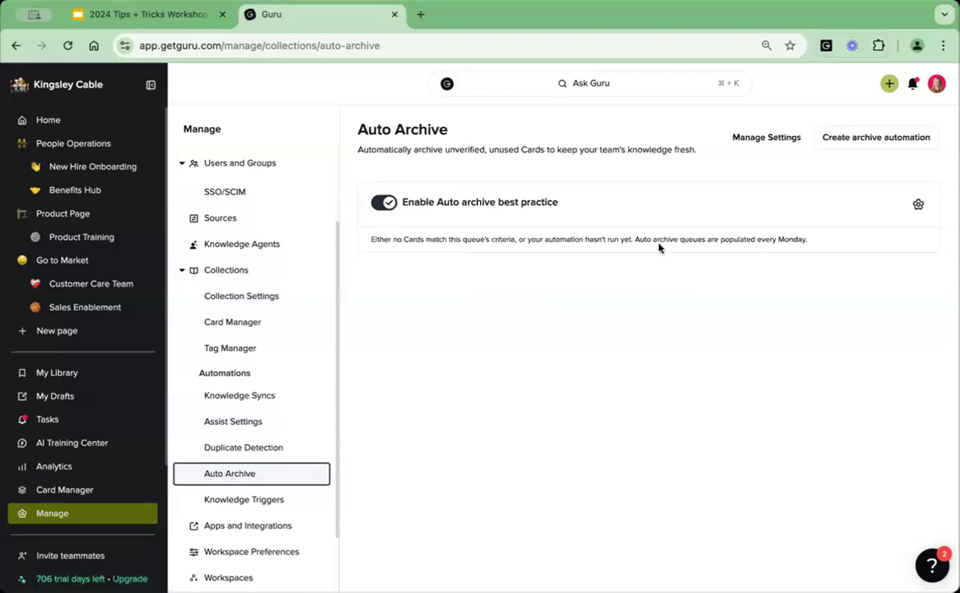
pyautogui.click(76, 489)
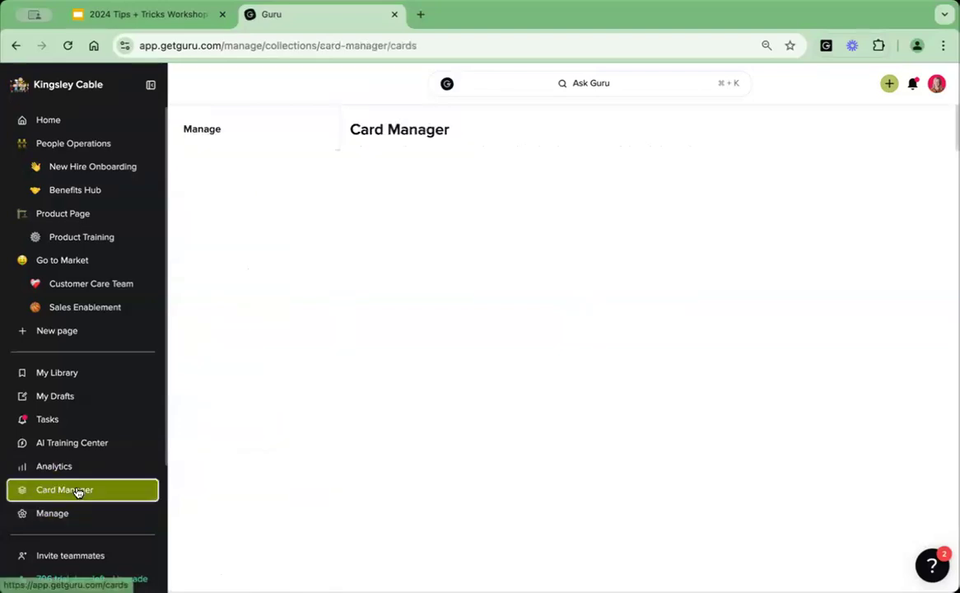
pyautogui.click(256, 449)
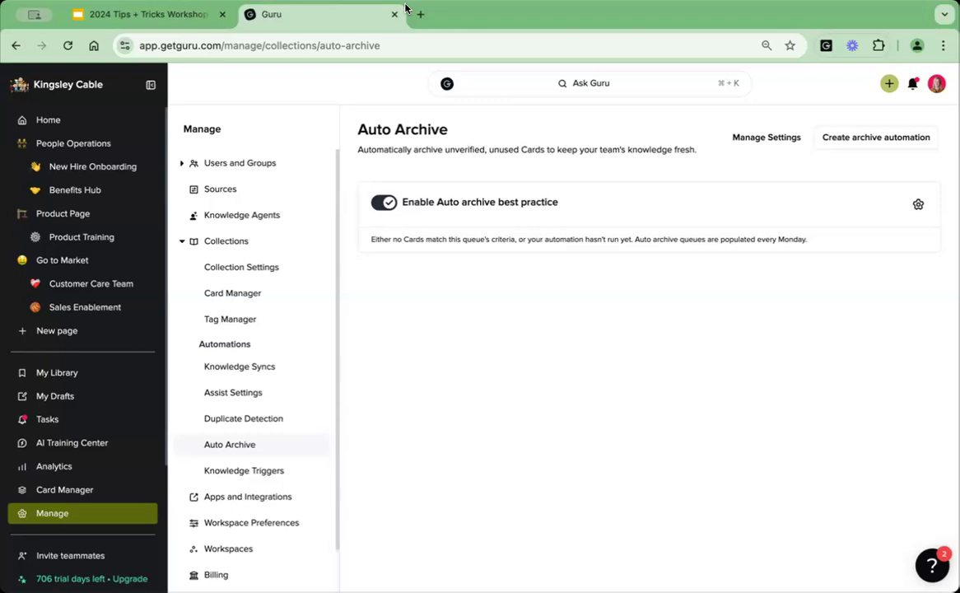
# Draft an archive automation for the Customer Support collection with at least 360 days unverified and less than 15 views while unverified, and discard it.
pyautogui.click(872, 140)
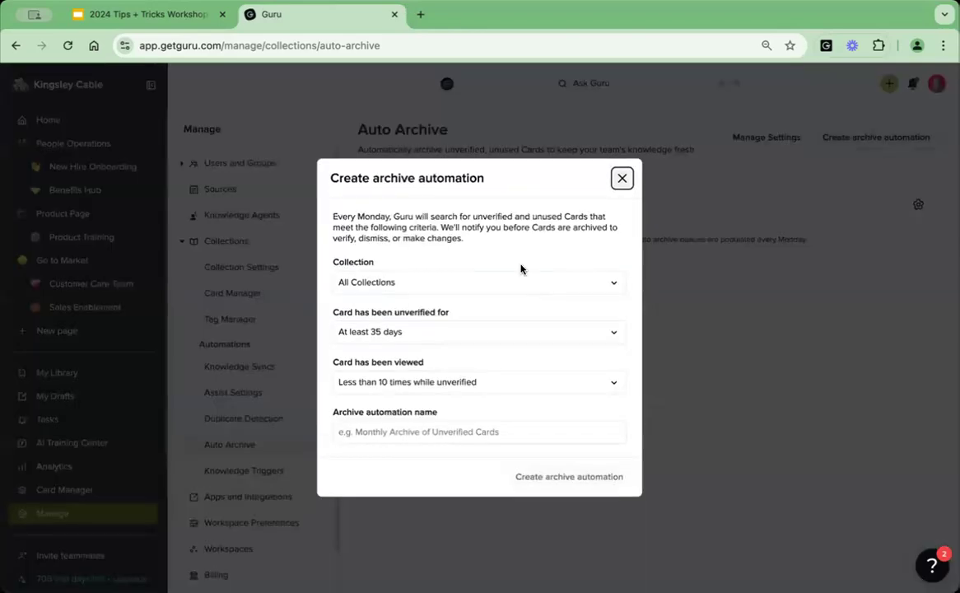
pyautogui.click(474, 282)
pyautogui.click(423, 249)
pyautogui.click(399, 333)
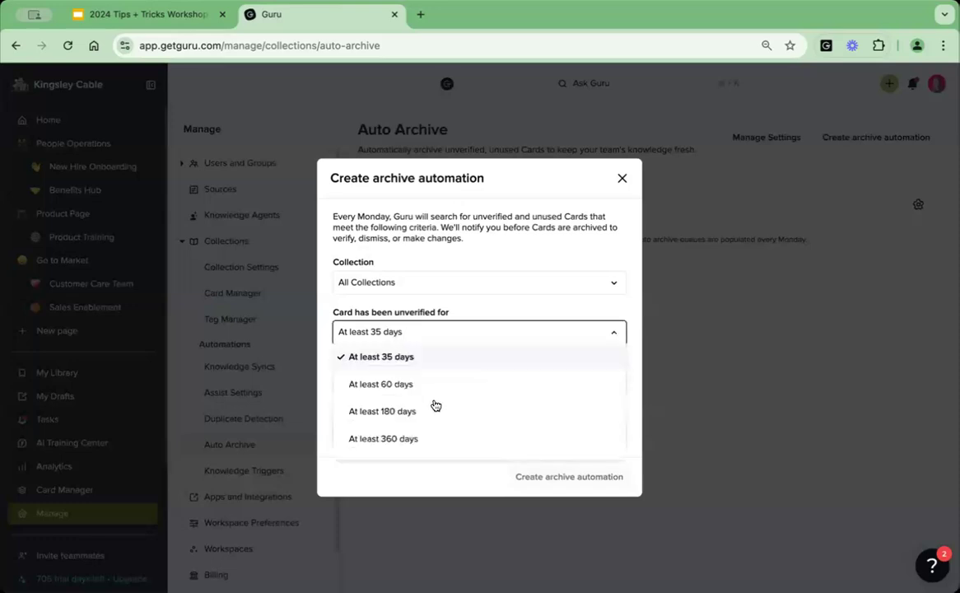
pyautogui.click(385, 440)
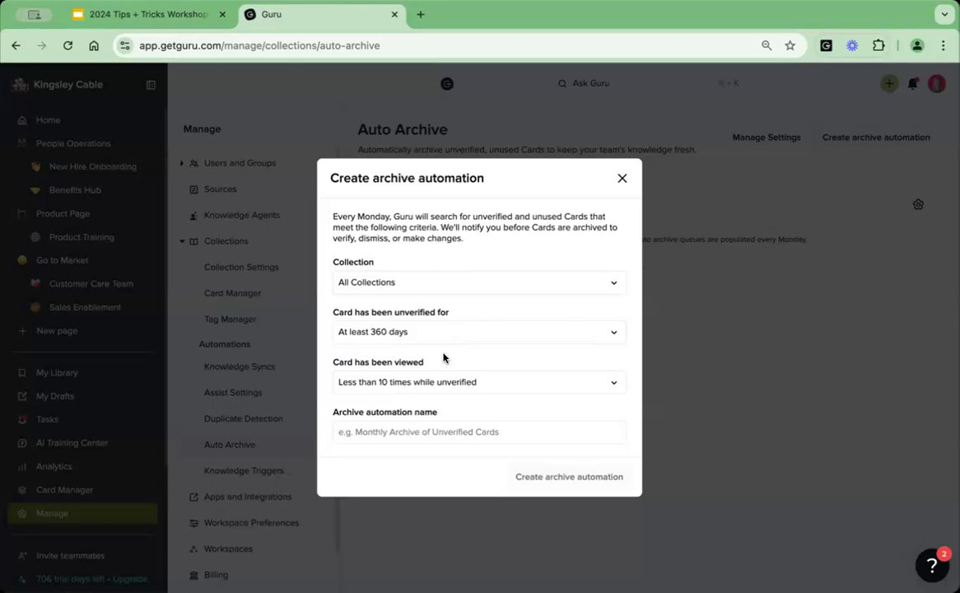
pyautogui.click(394, 382)
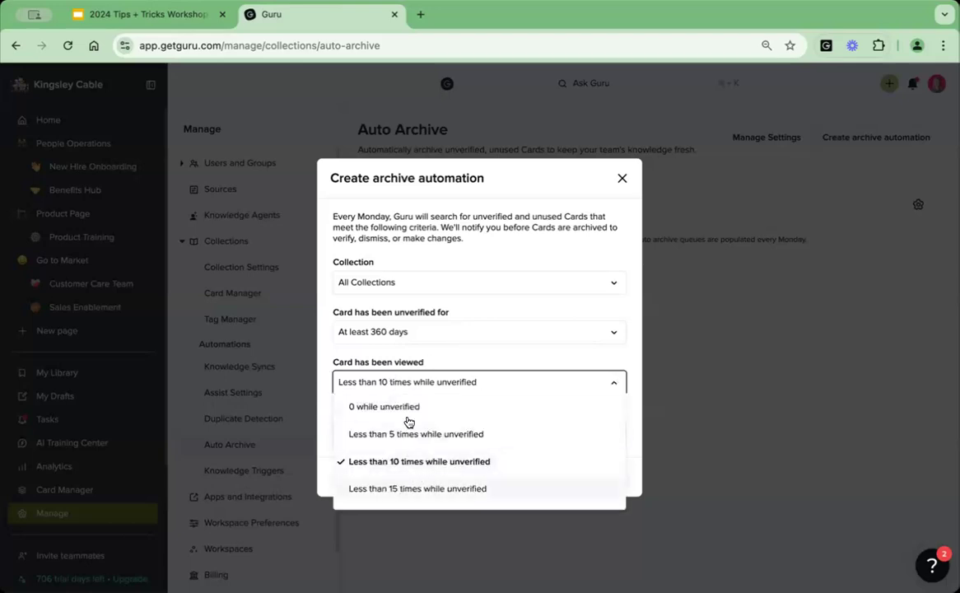
pyautogui.click(383, 488)
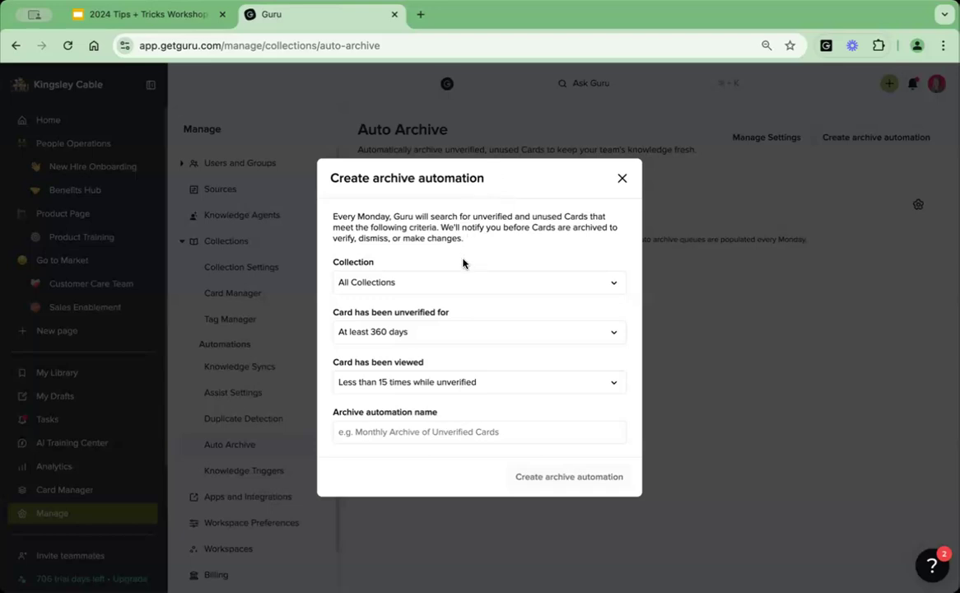
pyautogui.click(455, 279)
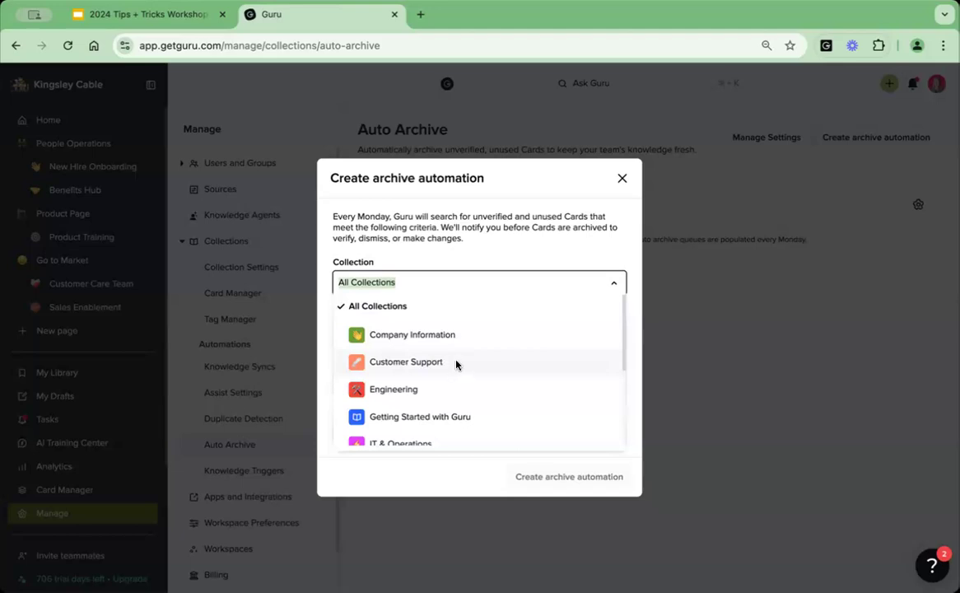
pyautogui.click(453, 362)
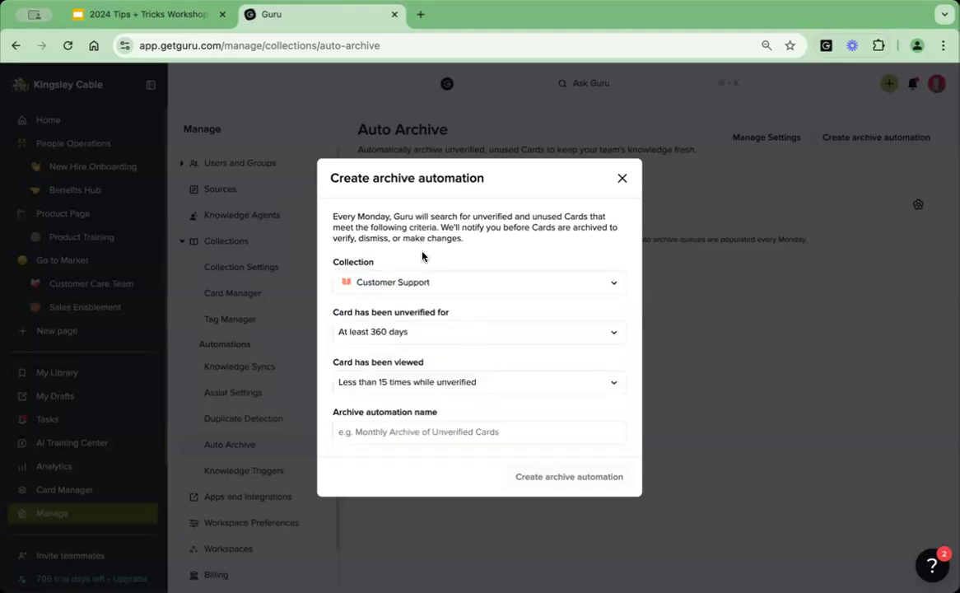
pyautogui.click(622, 179)
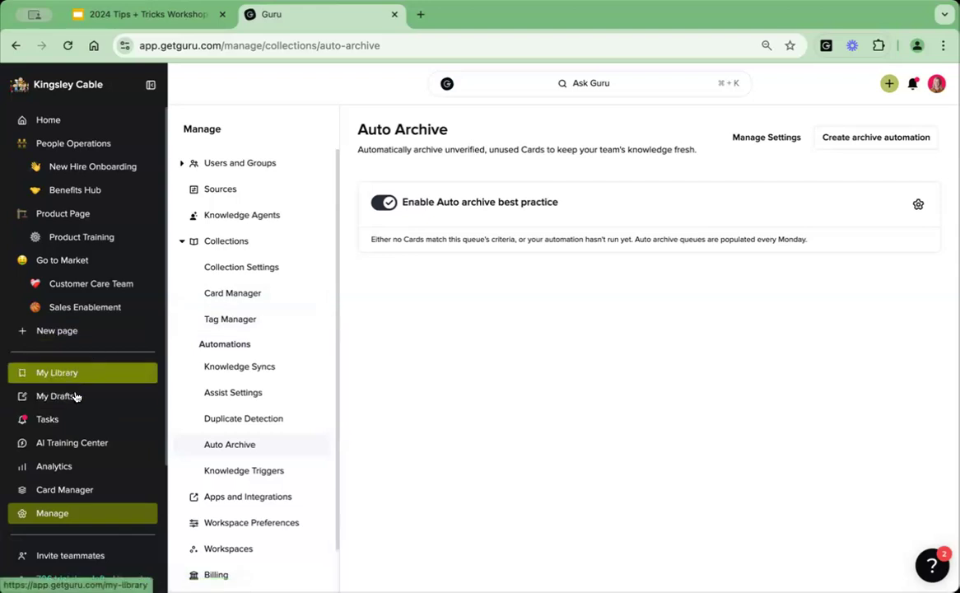
# Check the Auto Archive review queue in Tasks and return to the workshop slides.
pyautogui.click(71, 419)
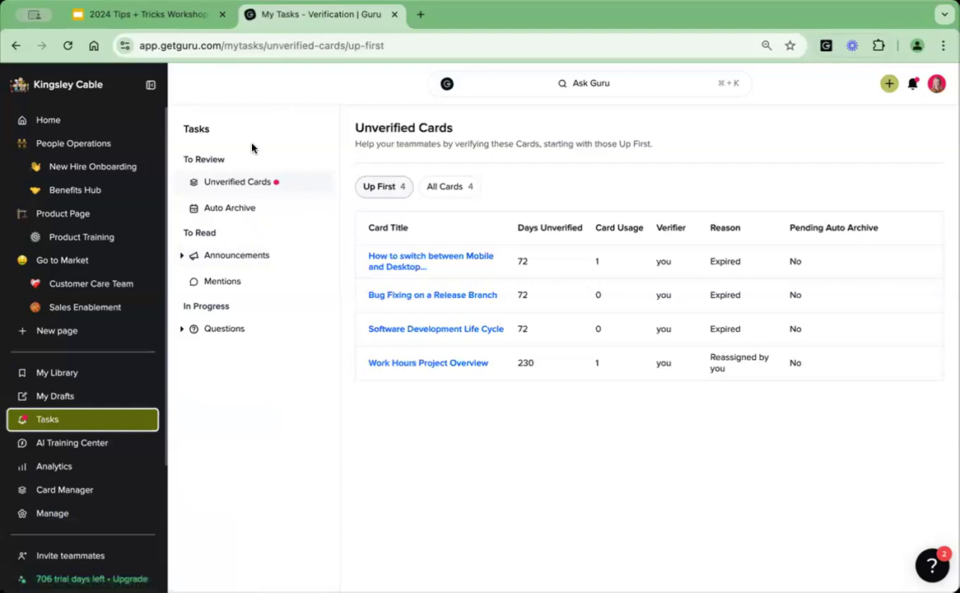
pyautogui.click(248, 209)
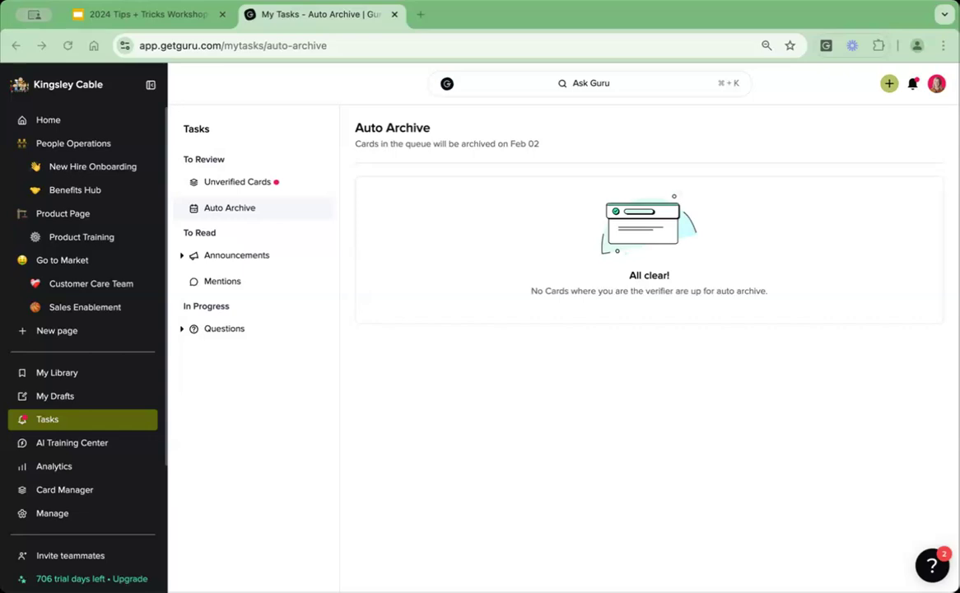
pyautogui.click(127, 15)
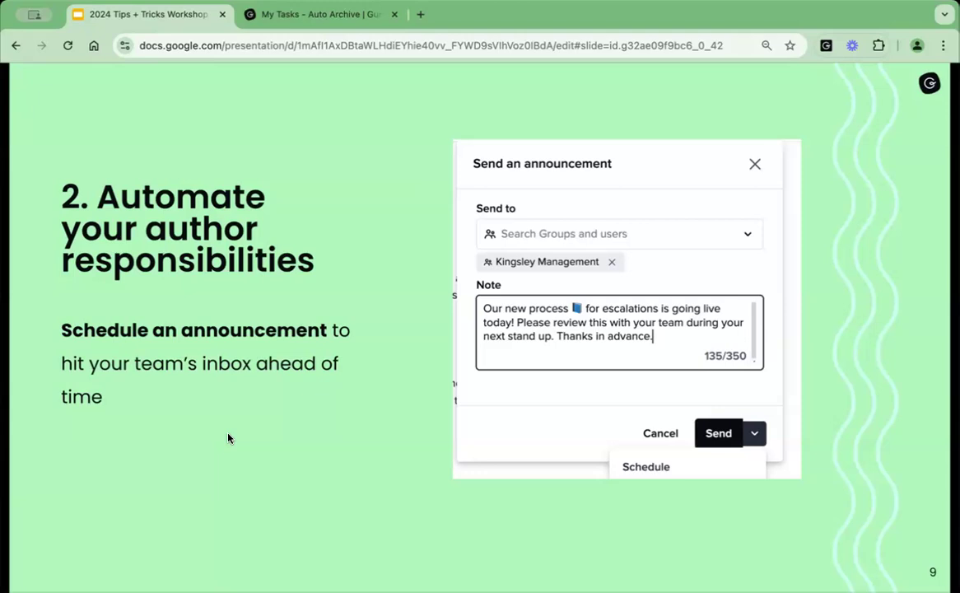
# Switch back to Guru and open the Resetting a User Password card in the Customer Support collection.
pyautogui.click(326, 18)
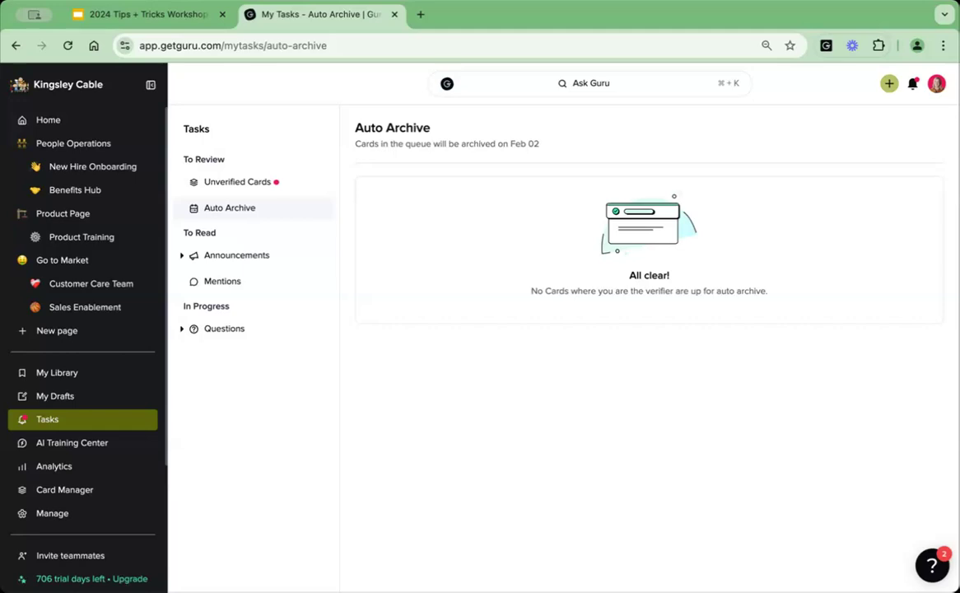
pyautogui.click(78, 120)
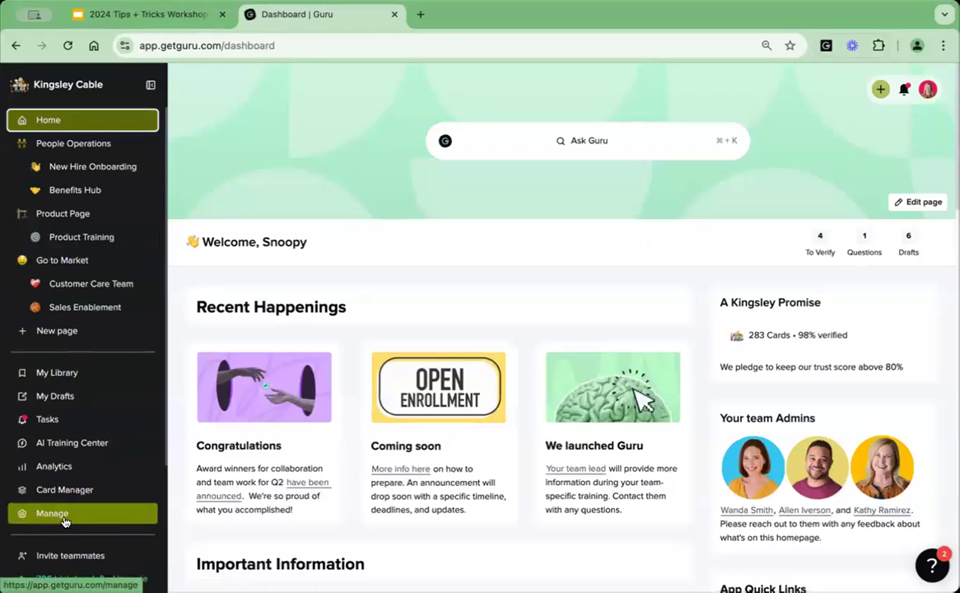
pyautogui.scroll(-3, 97, 465)
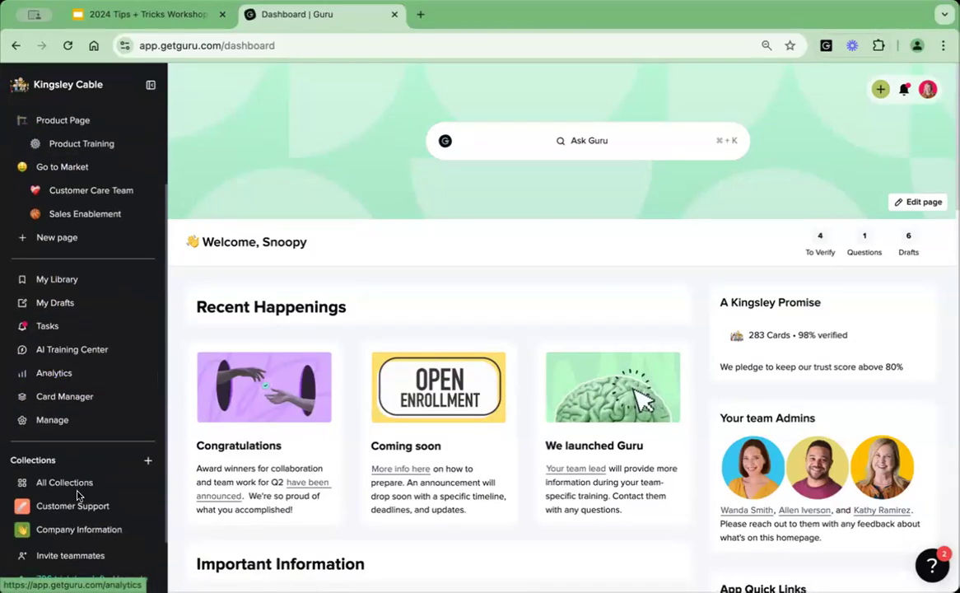
pyautogui.click(81, 501)
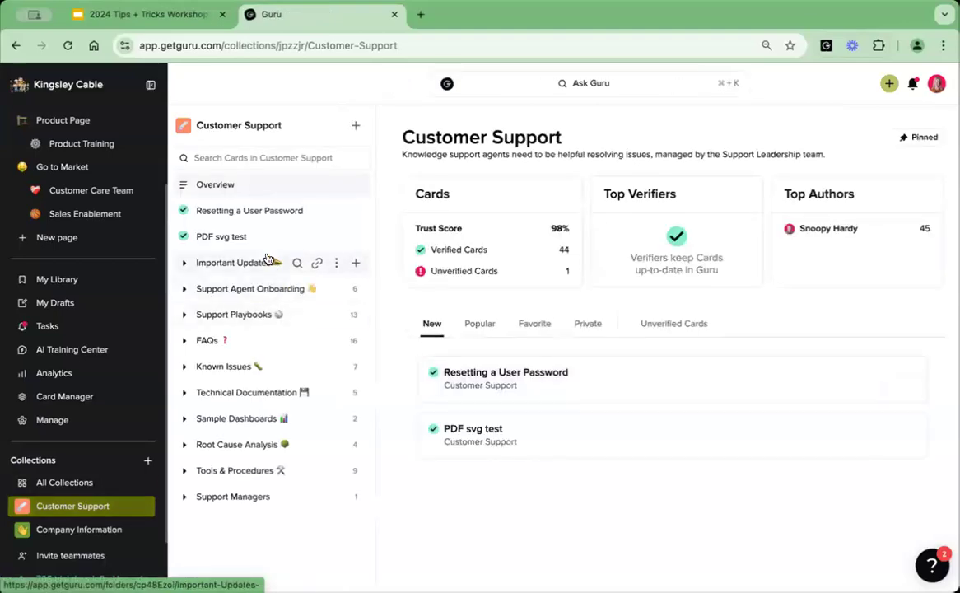
pyautogui.click(259, 216)
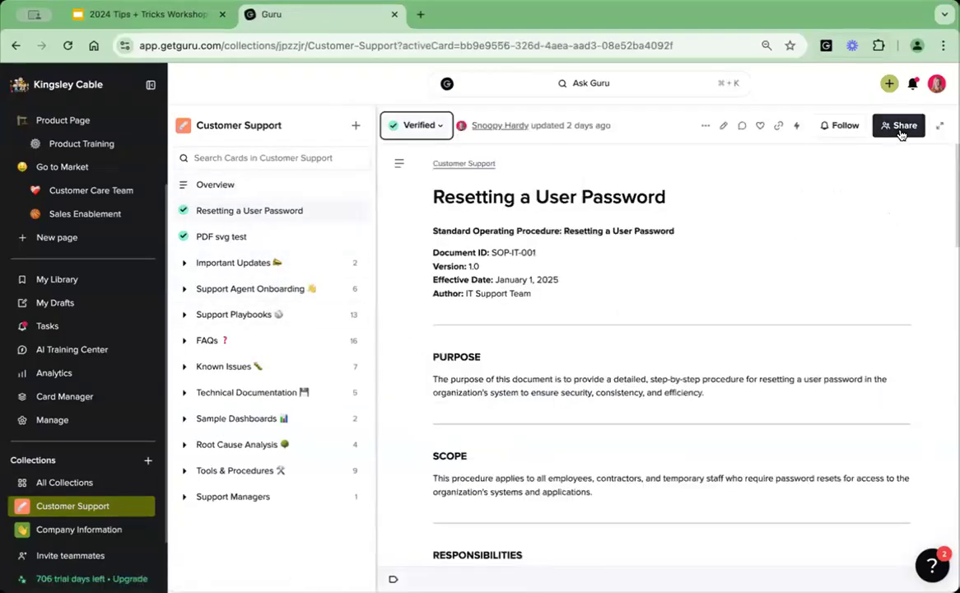
# Prepare an announcement for the card with the note "Test" and the All Members group as recipient.
pyautogui.click(901, 129)
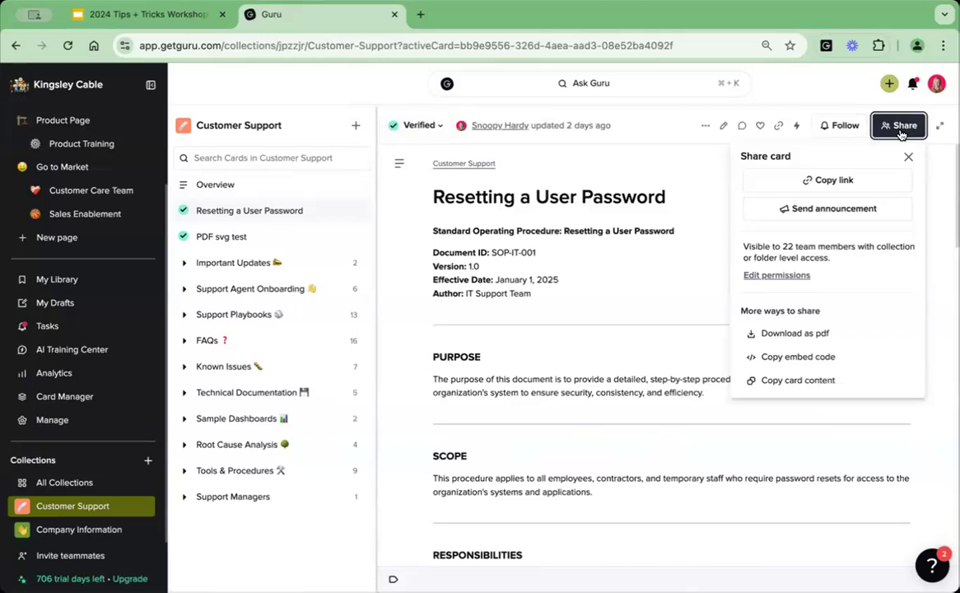
pyautogui.click(826, 209)
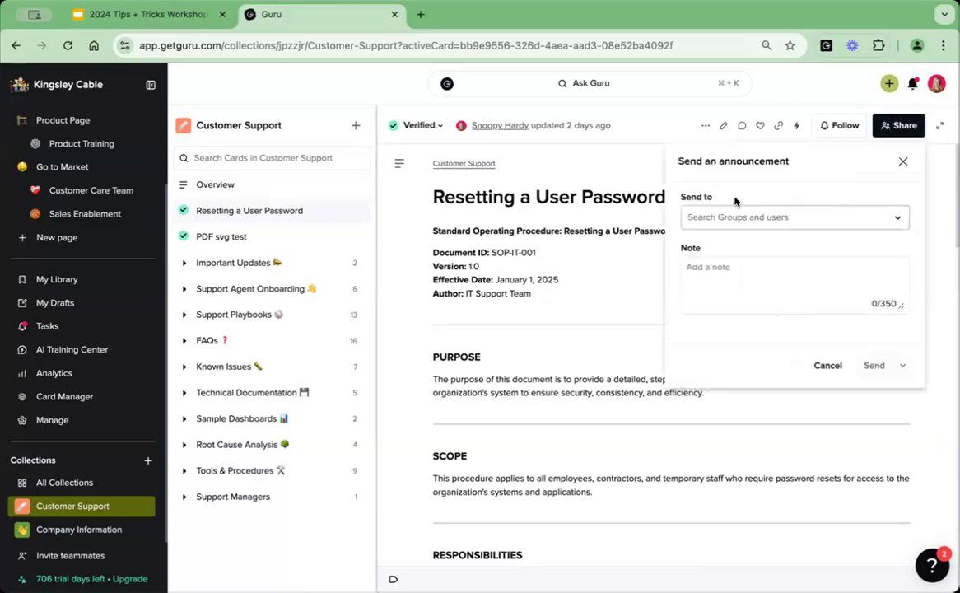
pyautogui.click(698, 274)
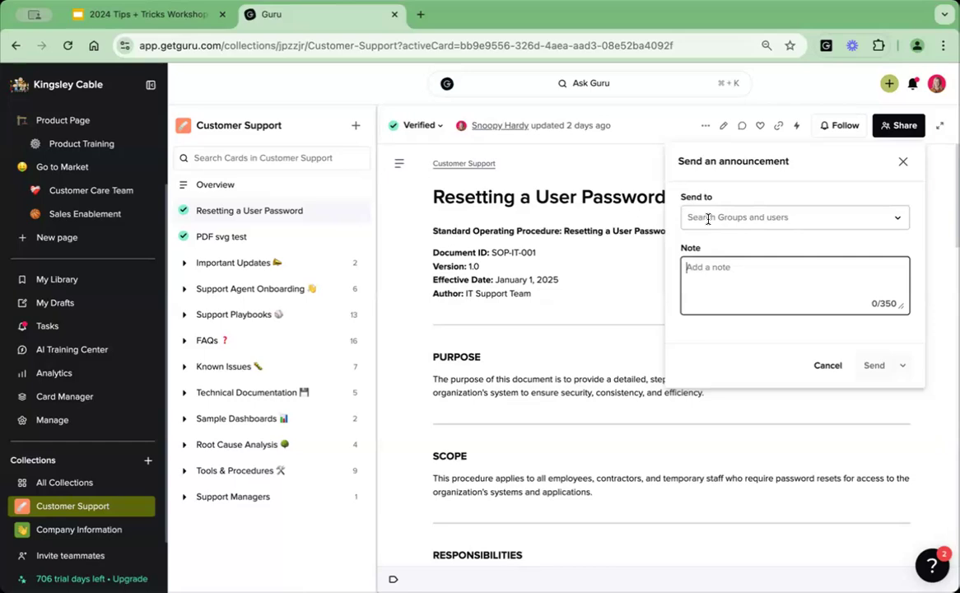
pyautogui.write('Test')
pyautogui.click(792, 218)
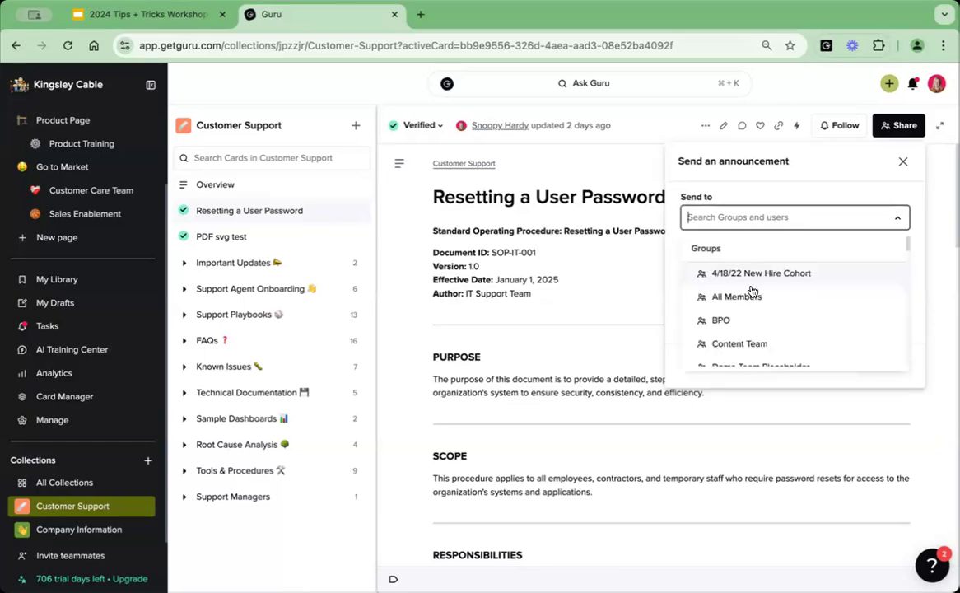
pyautogui.click(749, 294)
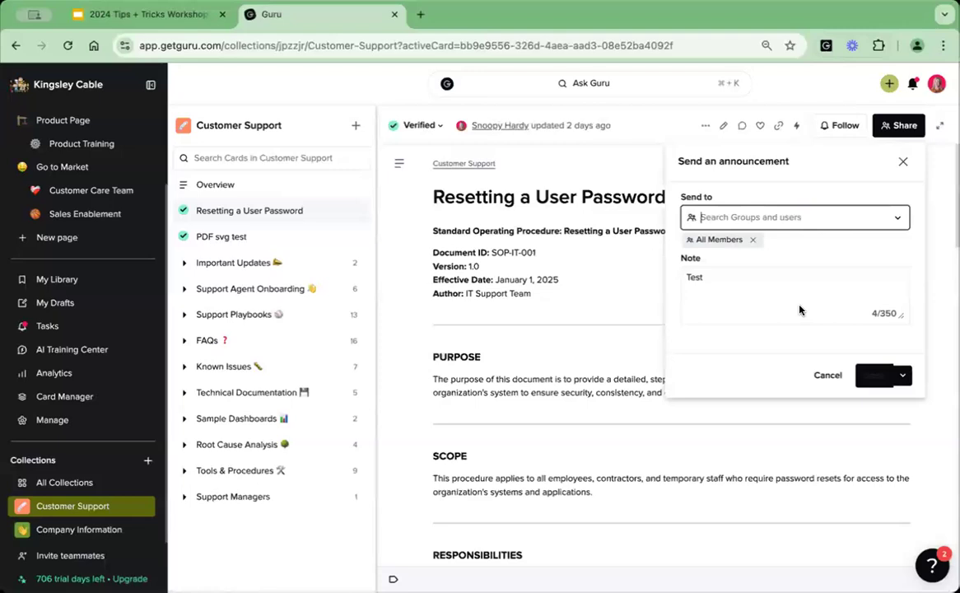
# Schedule the announcement for a custom date in February 2025 at 09:00 AM.
pyautogui.click(902, 377)
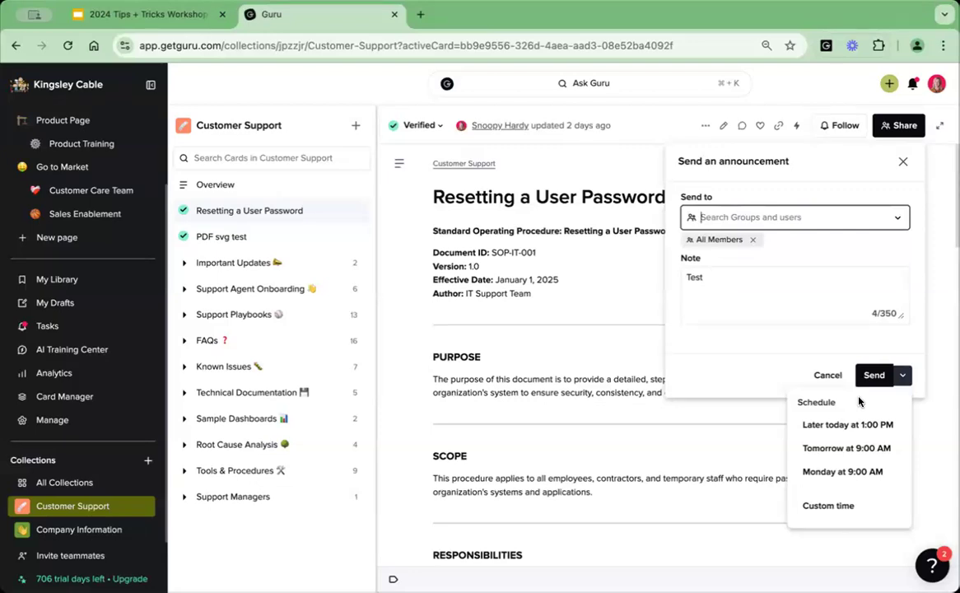
pyautogui.click(828, 505)
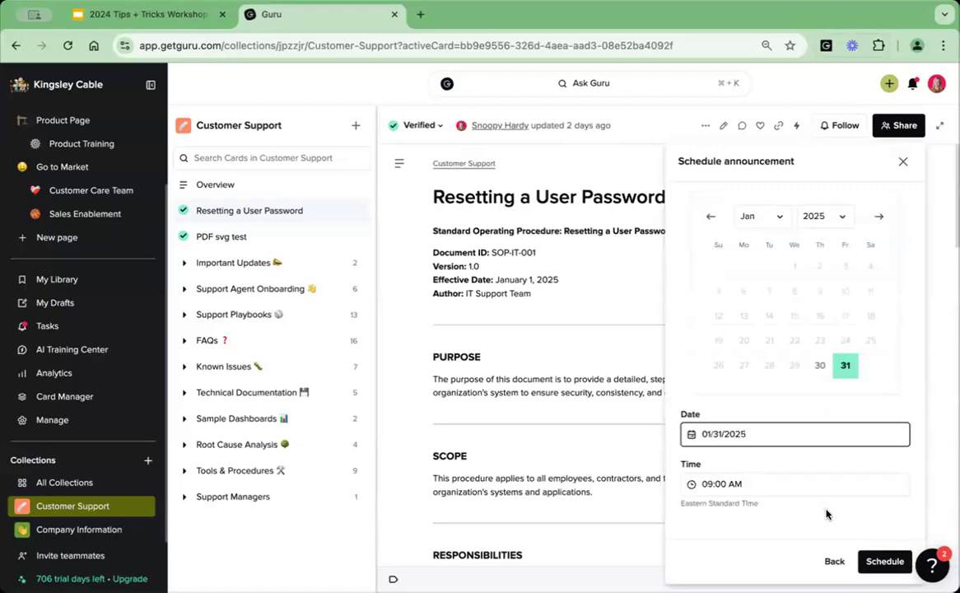
pyautogui.click(844, 365)
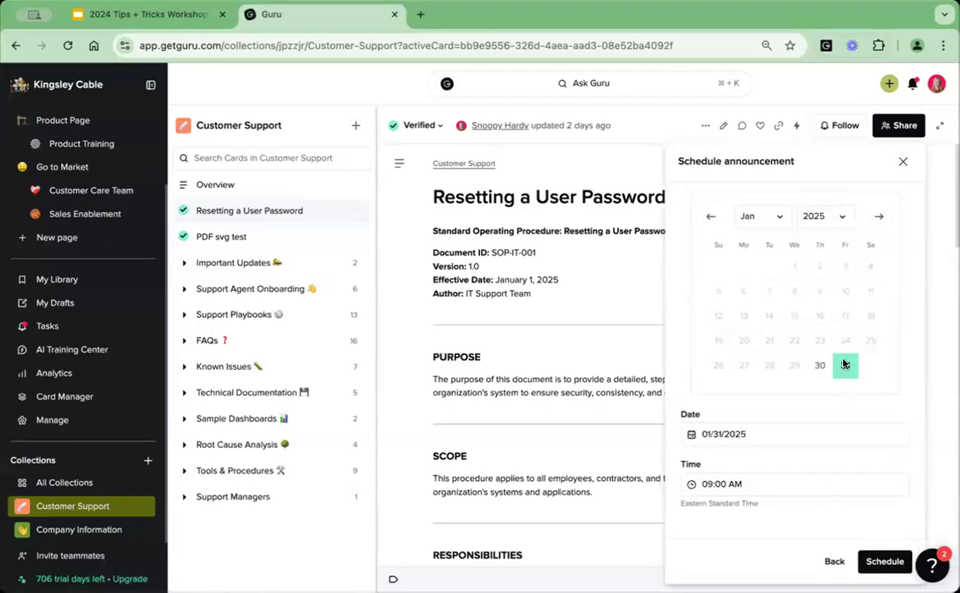
pyautogui.click(878, 217)
pyautogui.click(819, 338)
pyautogui.click(876, 562)
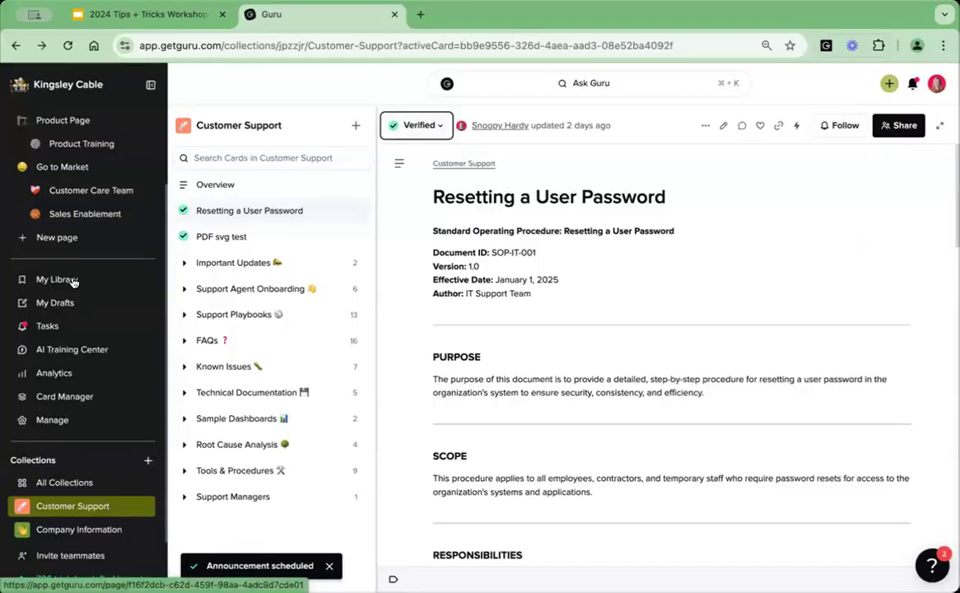
# Check the scheduled announcements list in Tasks and return to the workshop slides.
pyautogui.click(84, 285)
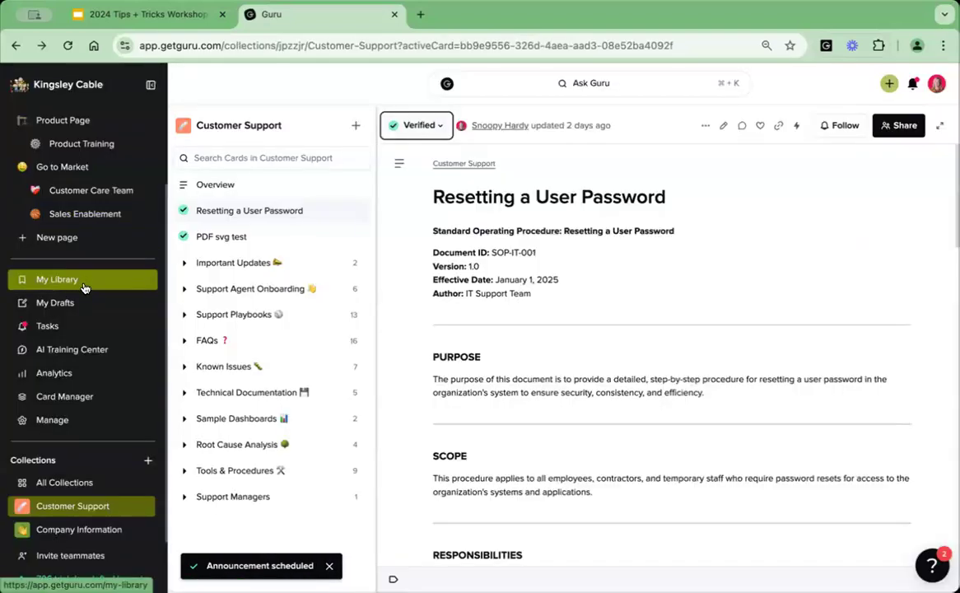
pyautogui.click(124, 326)
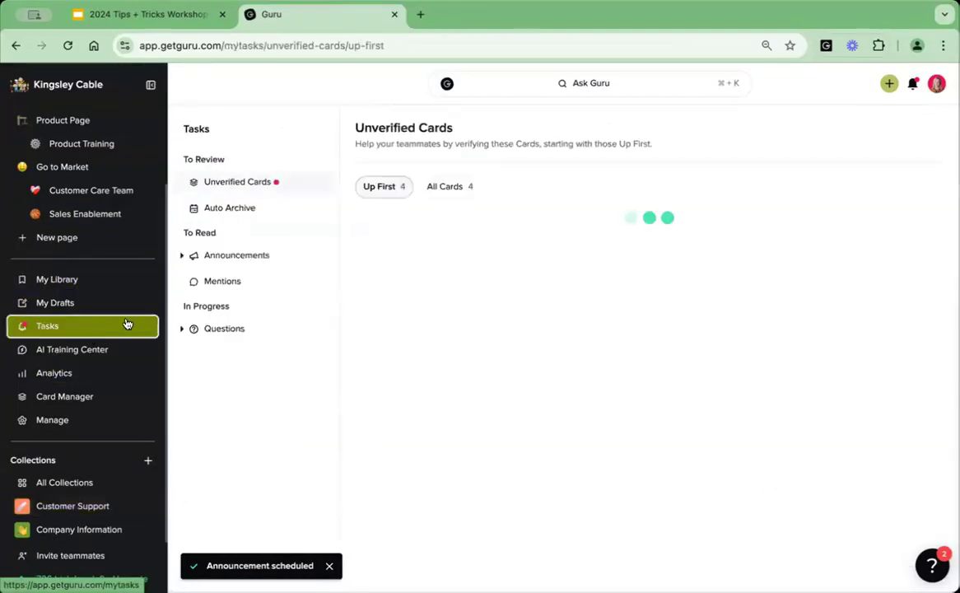
pyautogui.click(185, 255)
pyautogui.click(235, 335)
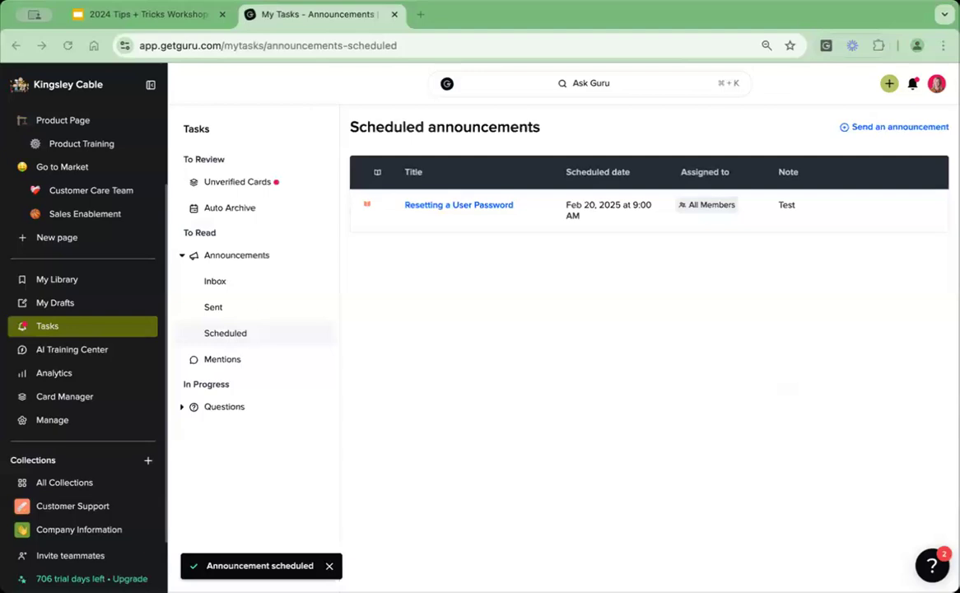
pyautogui.click(136, 15)
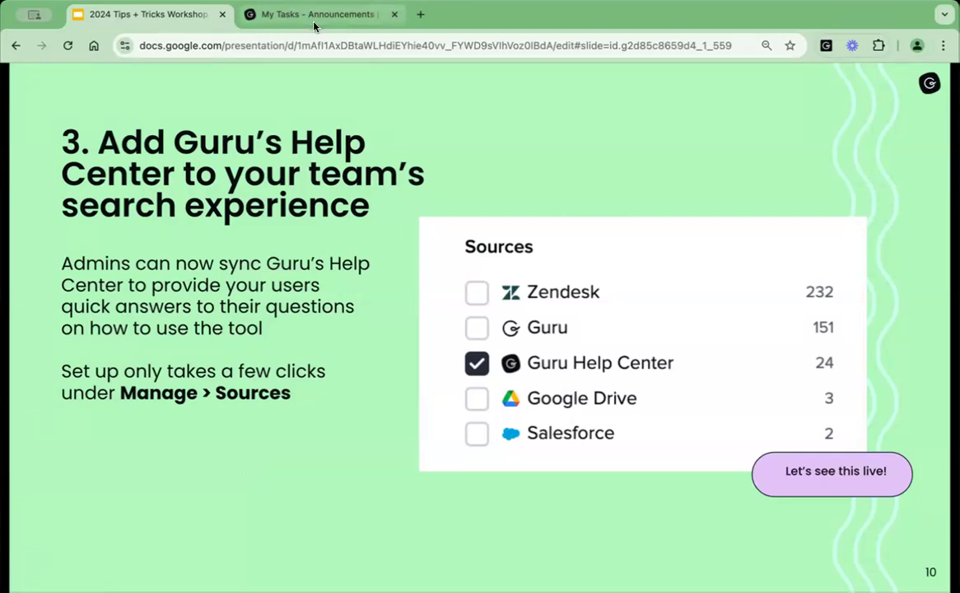
# Switch back to Guru, open the Sources management page and locate Guru Help Center among the available sources.
pyautogui.click(285, 16)
pyautogui.click(52, 420)
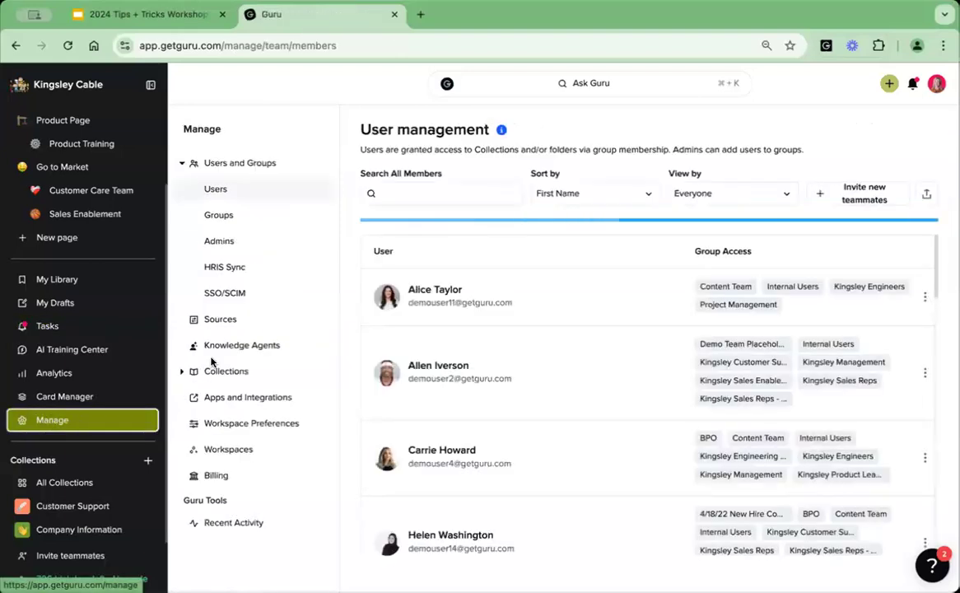
pyautogui.click(247, 323)
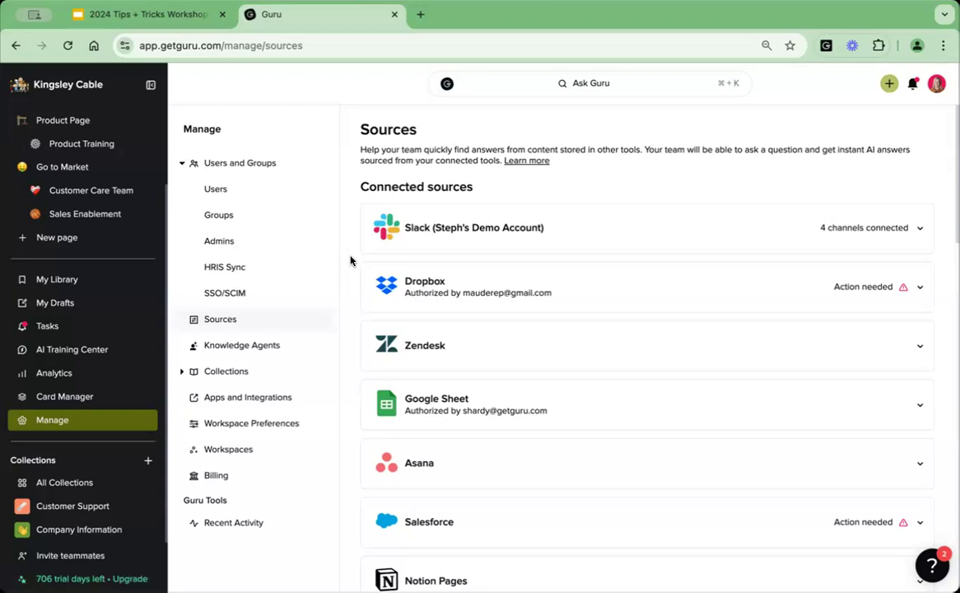
pyautogui.scroll(-6, 350, 261)
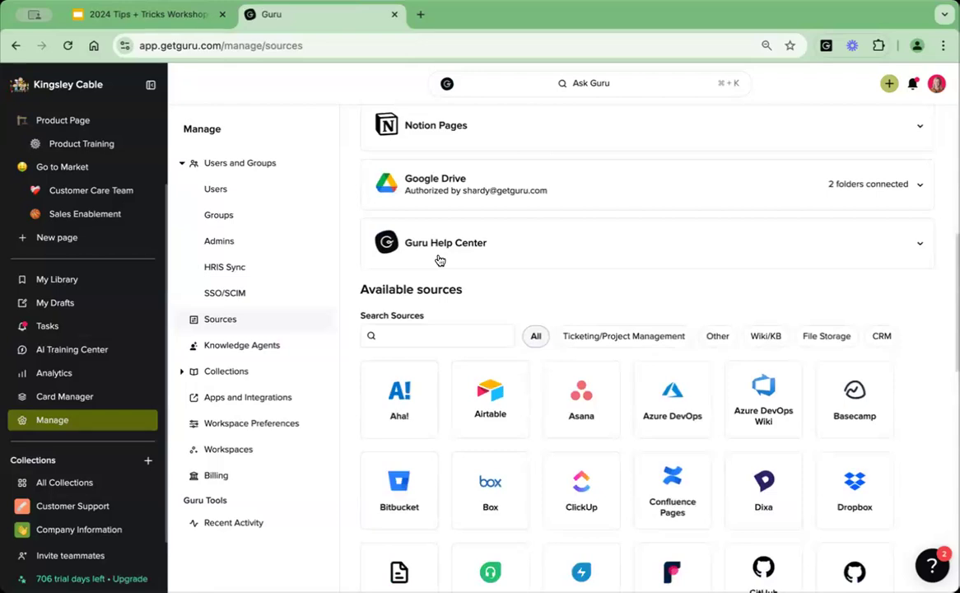
pyautogui.scroll(-3, 343, 448)
pyautogui.scroll(-1, 345, 448)
pyautogui.scroll(-2, 682, 409)
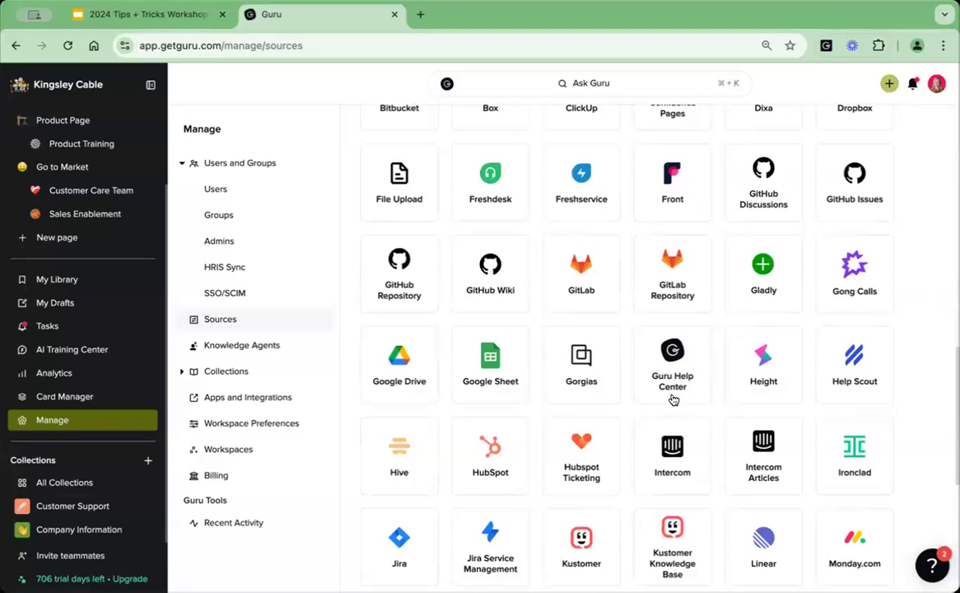
# Open the connection setup for the Guru Help Center source, view the groups available for access, and close it without connecting.
pyautogui.click(672, 398)
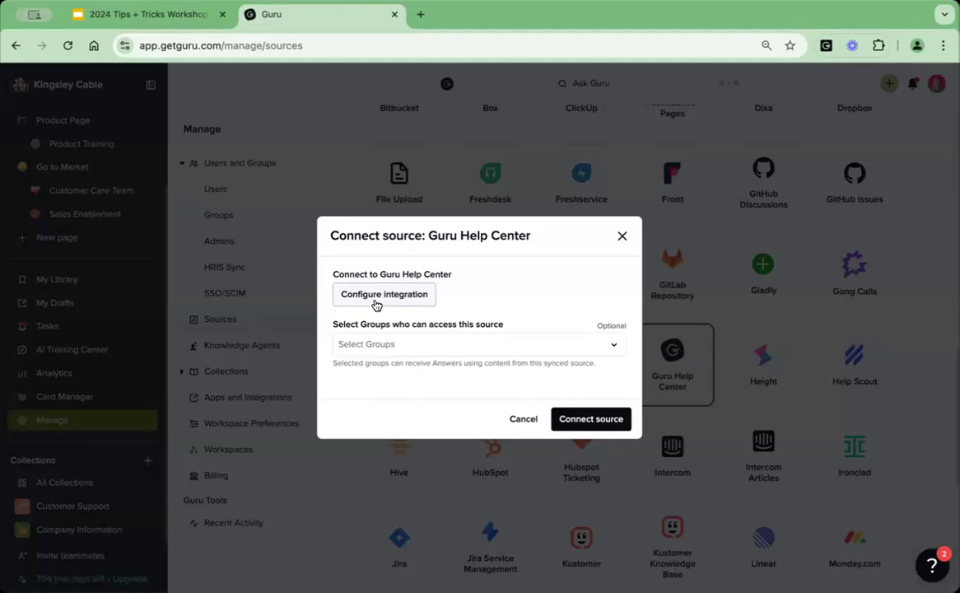
pyautogui.click(442, 340)
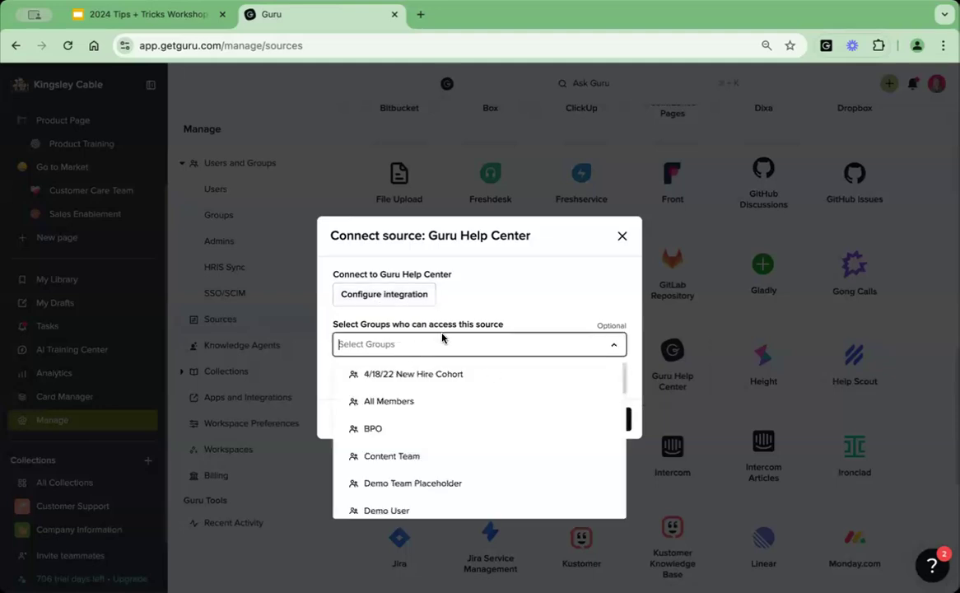
pyautogui.click(504, 318)
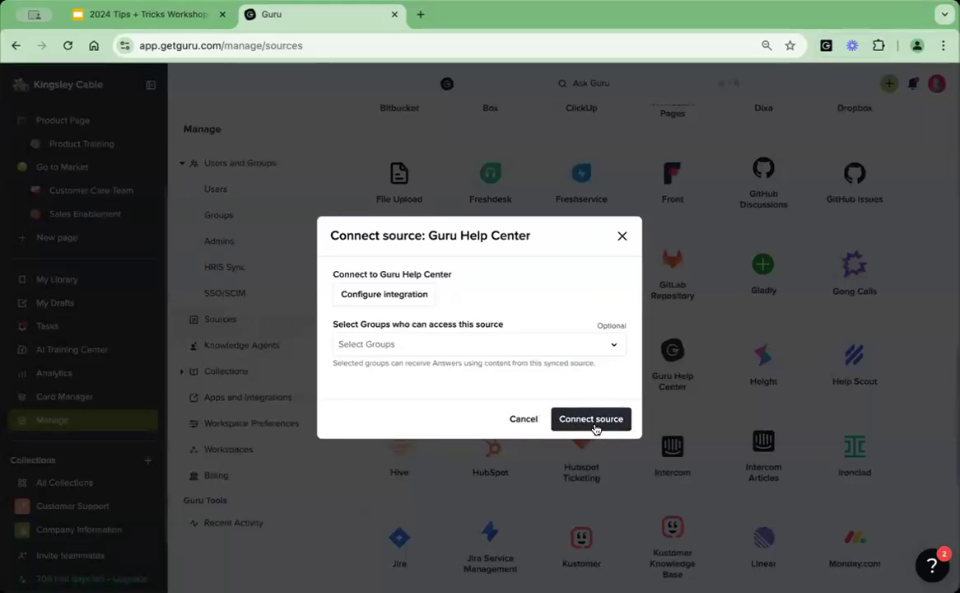
pyautogui.click(621, 235)
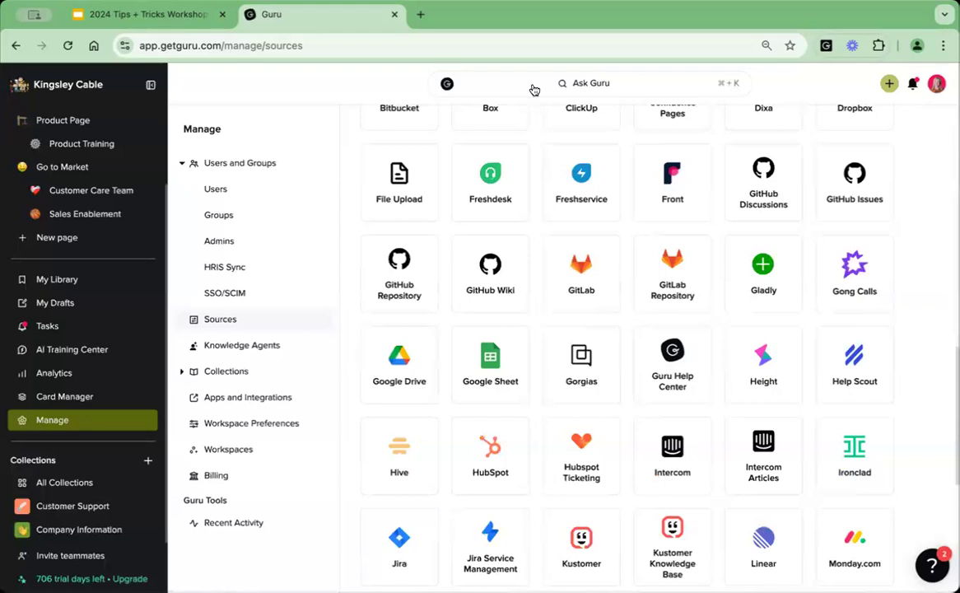
# Search Guru for "send announcement" and show all results.
pyautogui.click(568, 84)
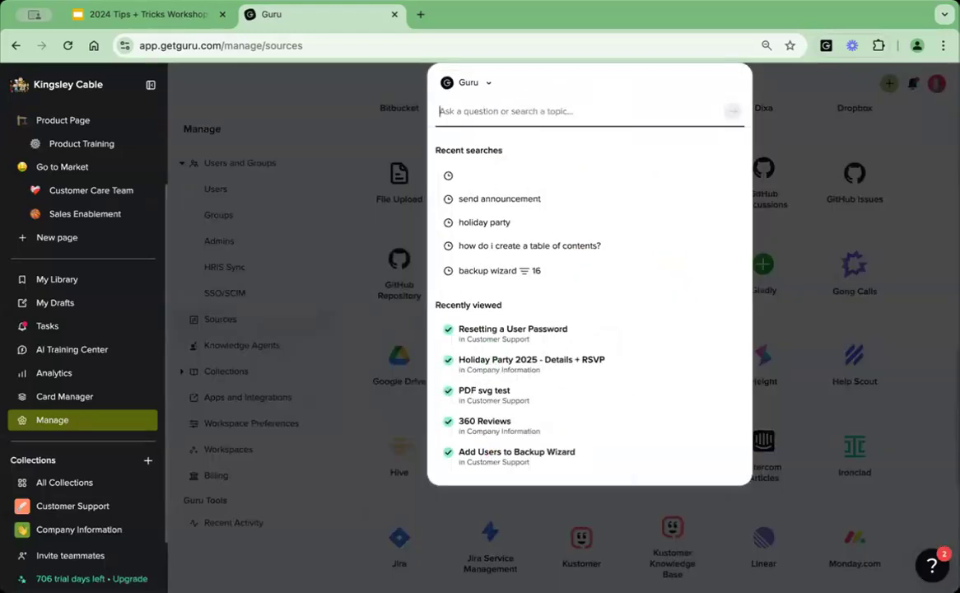
pyautogui.write('send announc')
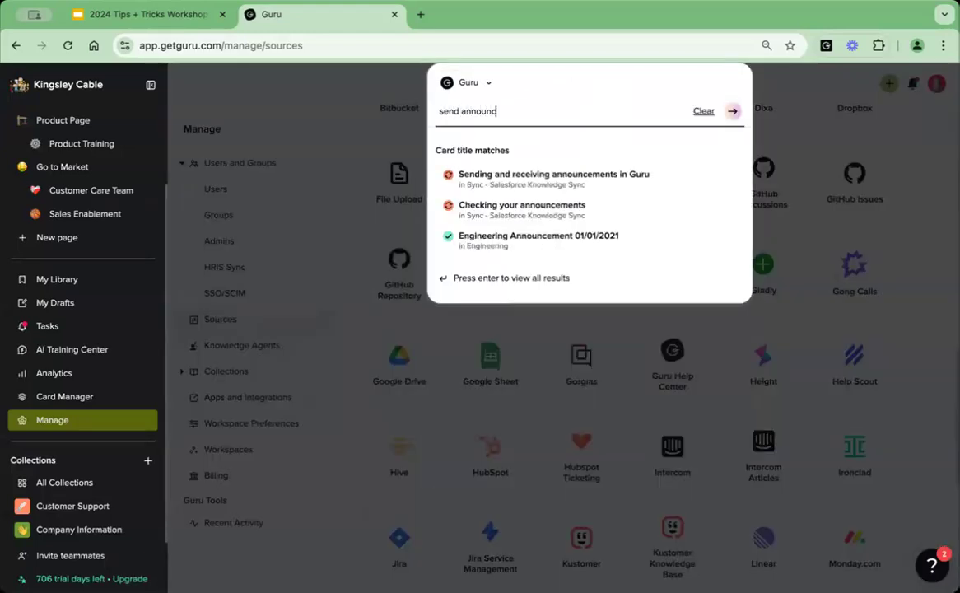
pyautogui.write('ement')
pyautogui.press('Return')
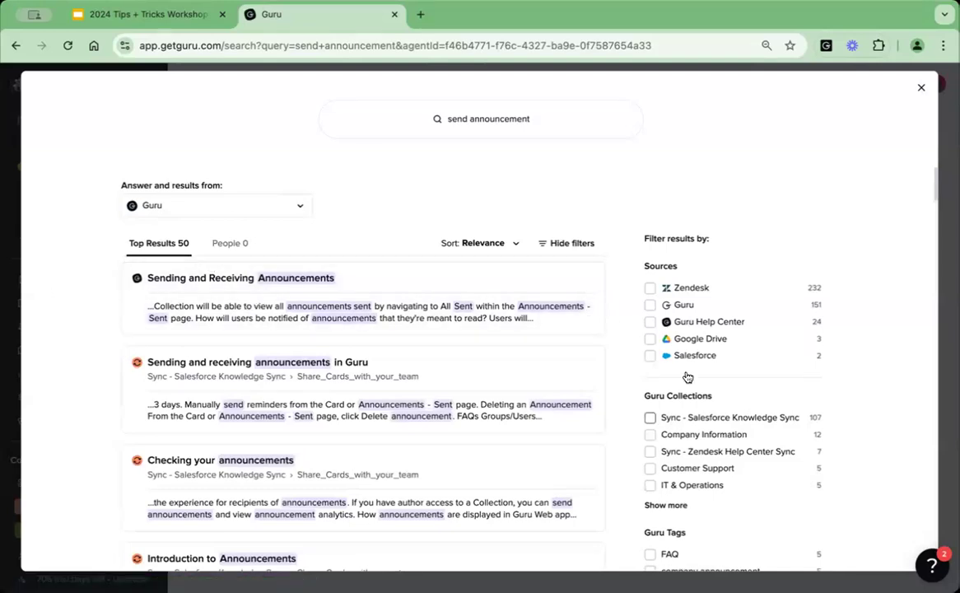
# Filter the search results to the Guru Help Center source, close the results and return to the workshop slides.
pyautogui.click(649, 322)
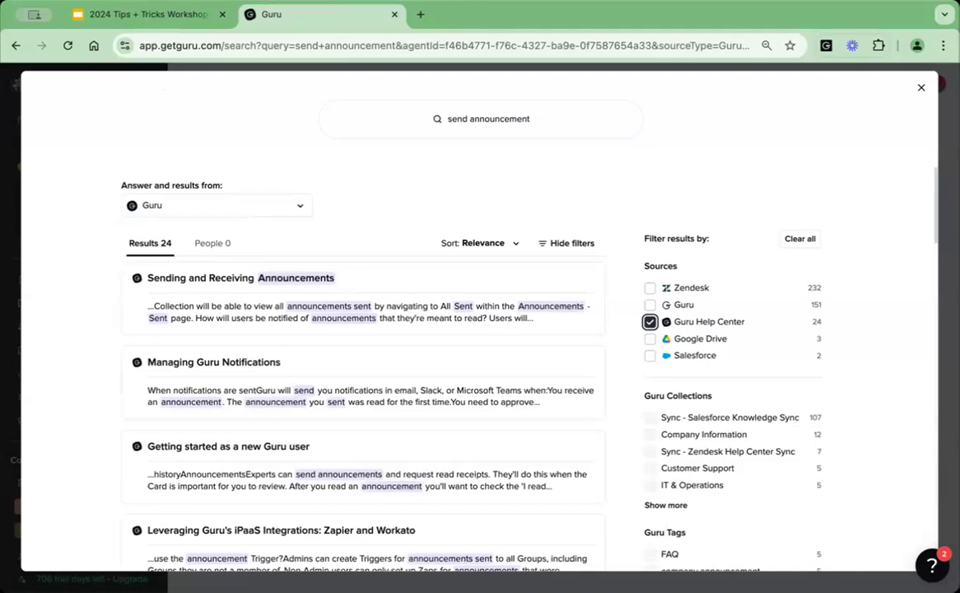
pyautogui.click(921, 87)
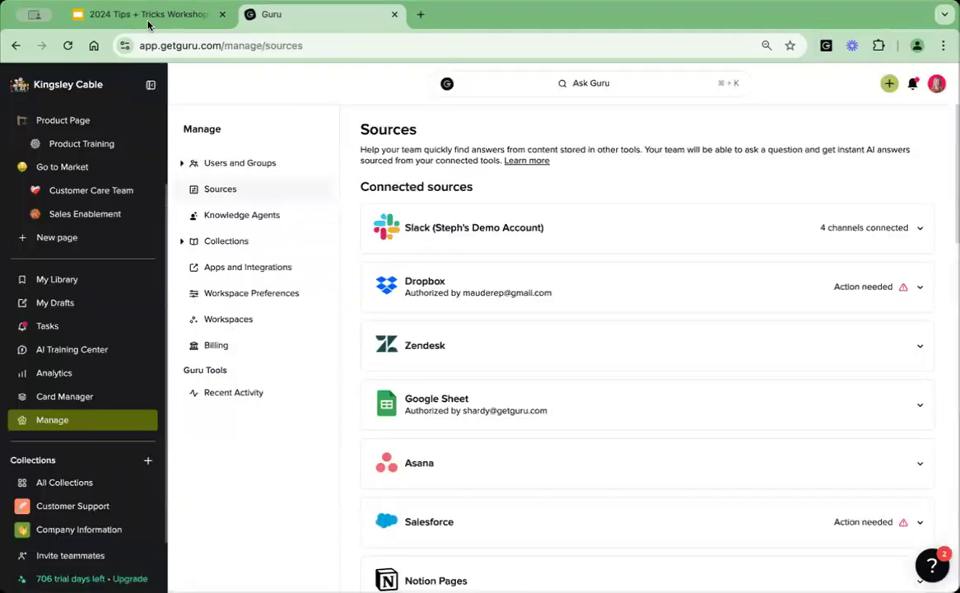
pyautogui.click(148, 17)
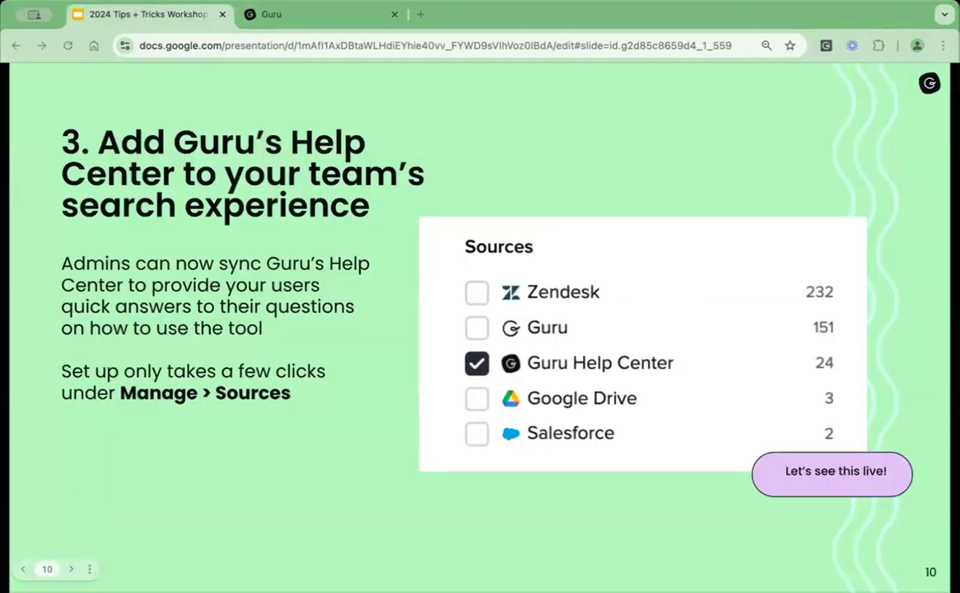
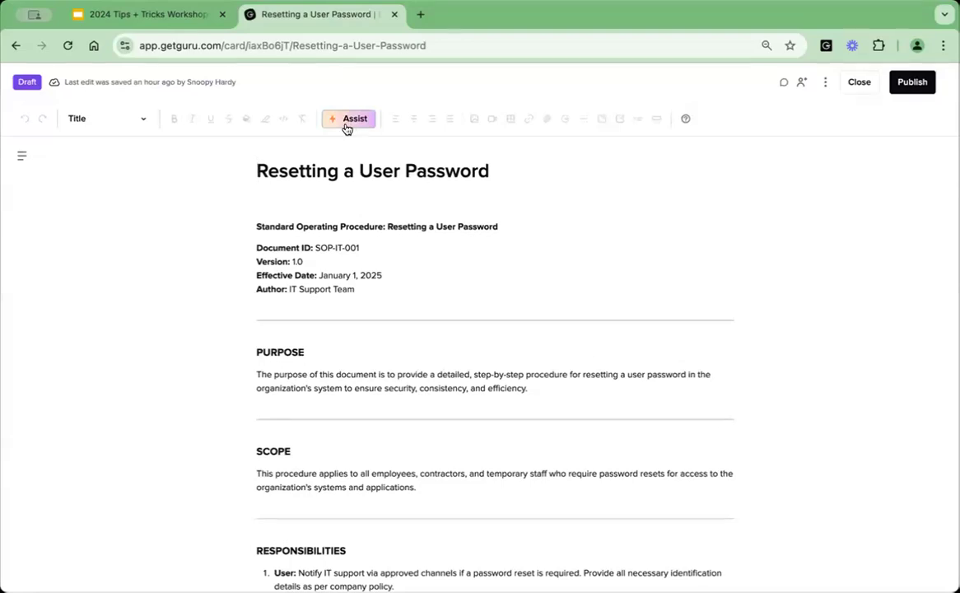
# Run the Five Star Summarizer Assist action on the entire Resetting a User Password card and copy the generated code.
pyautogui.click(347, 125)
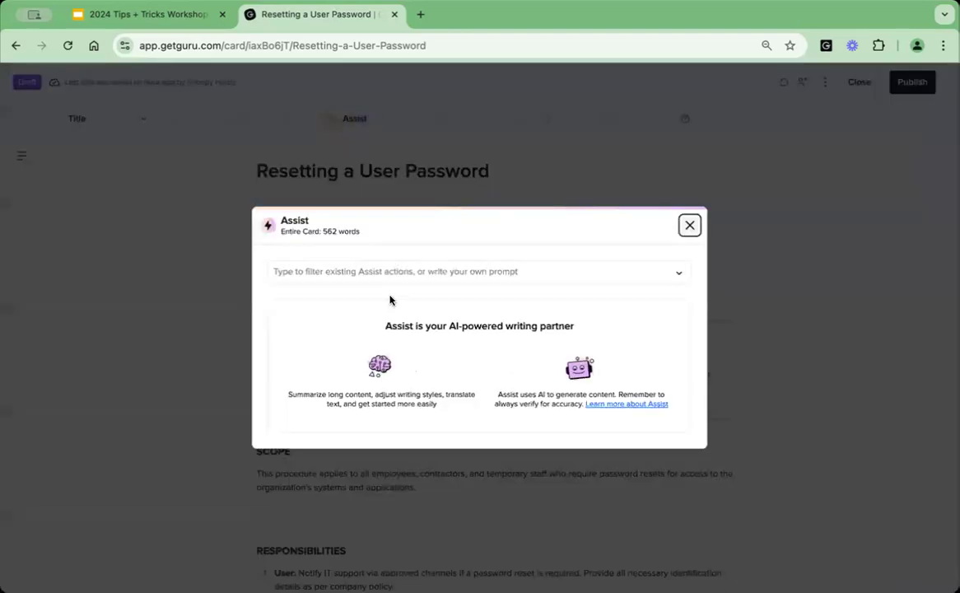
pyautogui.click(384, 271)
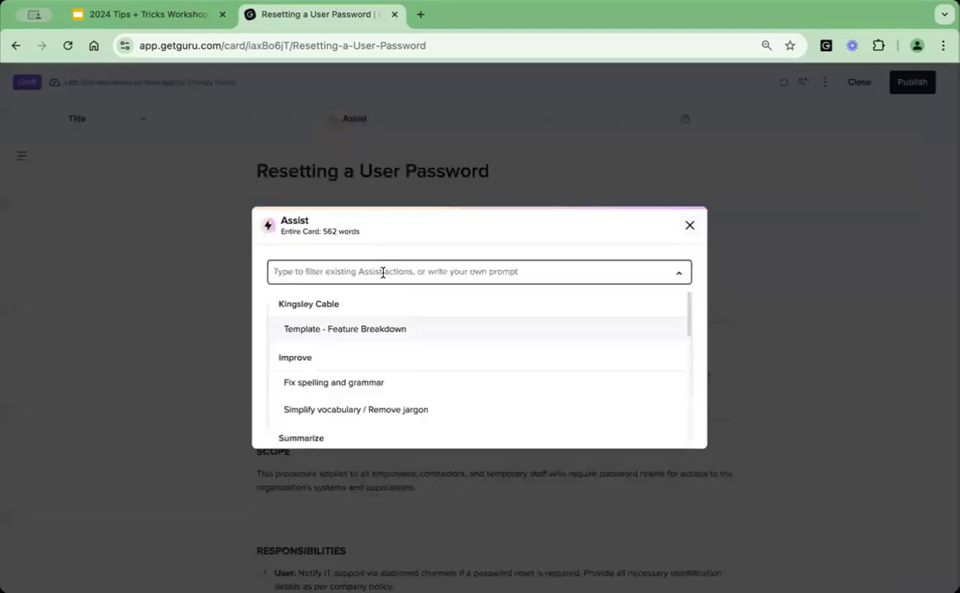
pyautogui.scroll(-3, 375, 366)
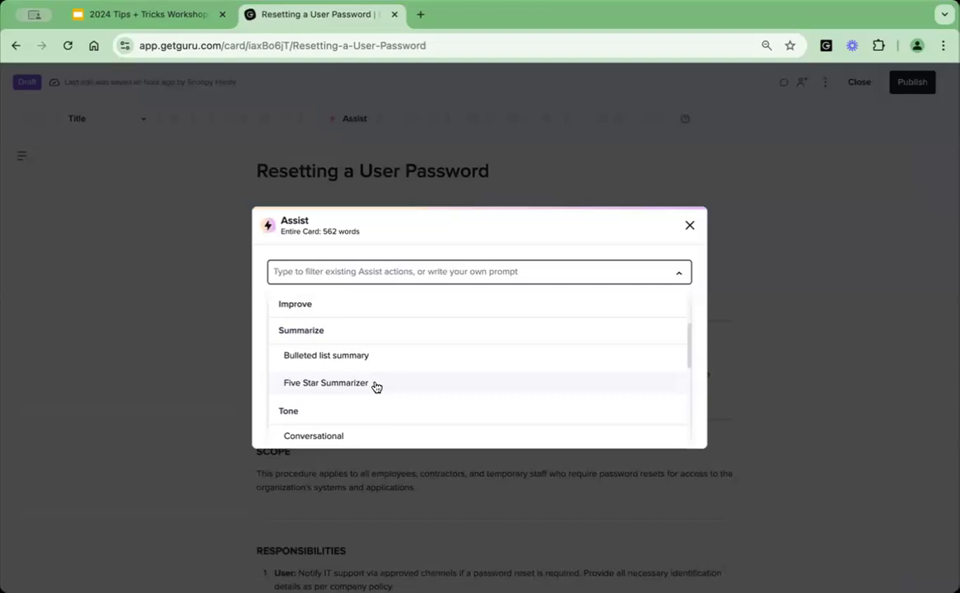
pyautogui.click(375, 384)
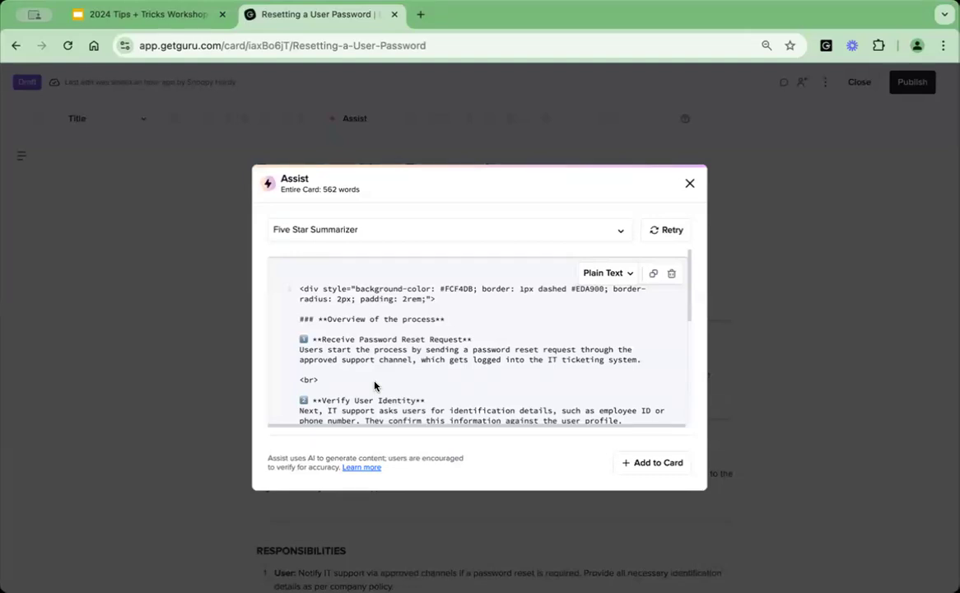
pyautogui.click(653, 273)
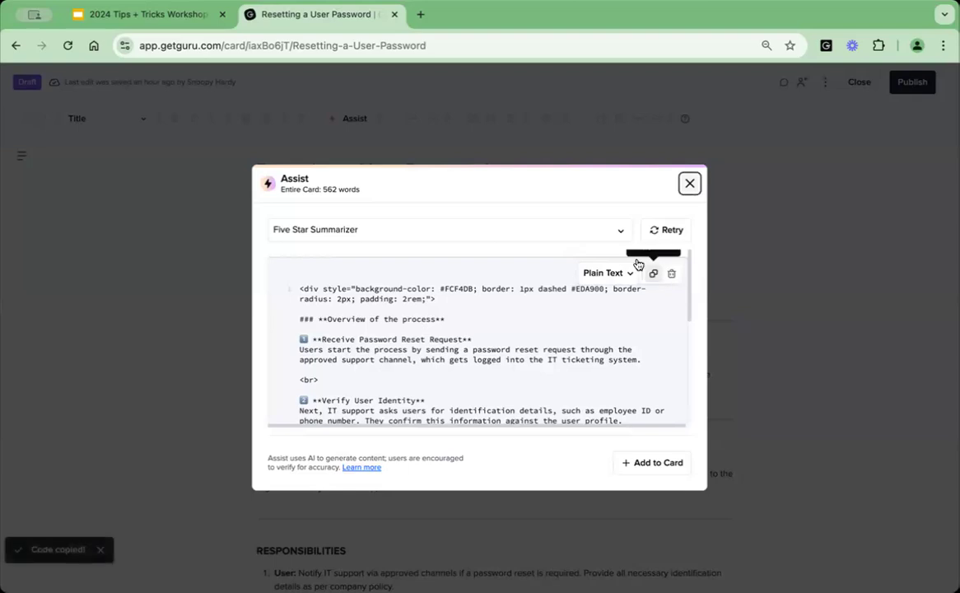
pyautogui.click(689, 183)
# Insert the copied summary as a rendered Markdown block directly under the card title, and close the draft.
pyautogui.click(395, 203)
pyautogui.press('Return')
pyautogui.press('Up')
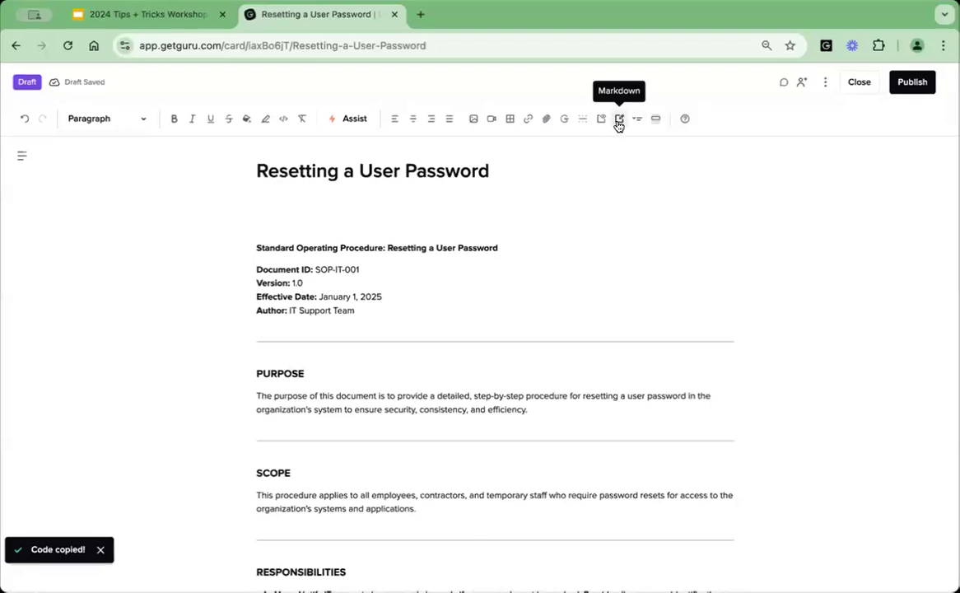
pyautogui.click(619, 120)
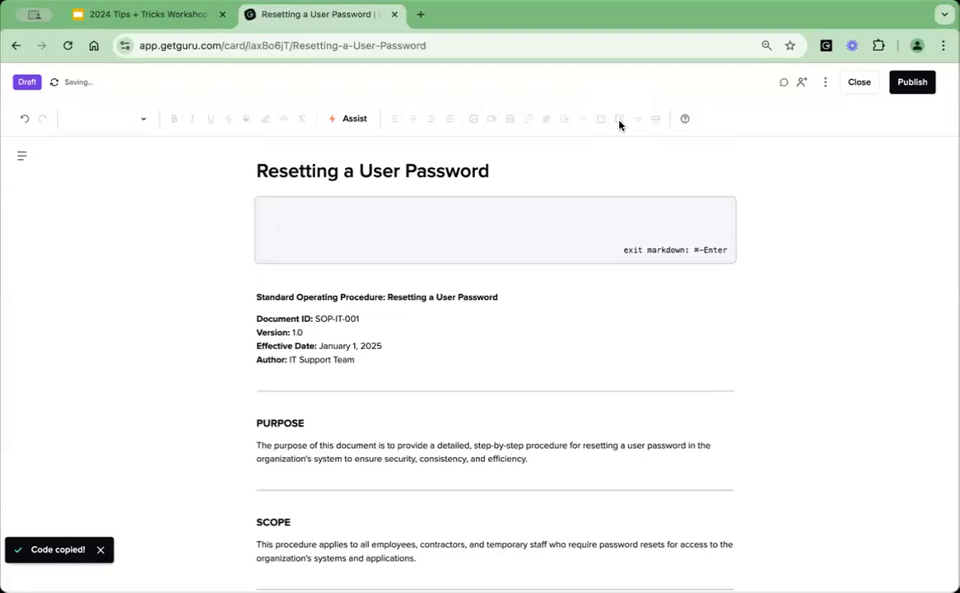
pyautogui.press('super+v')
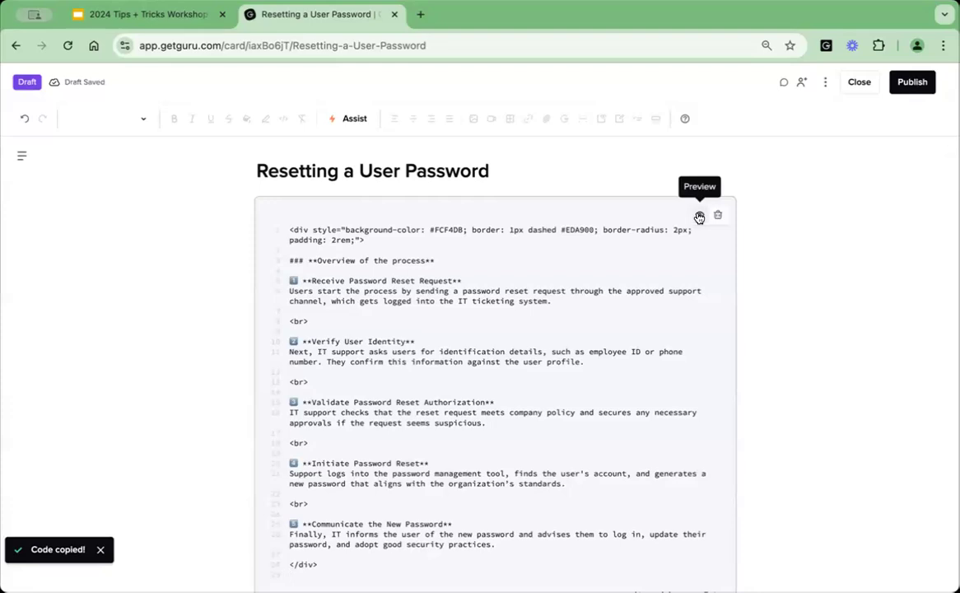
pyautogui.click(699, 216)
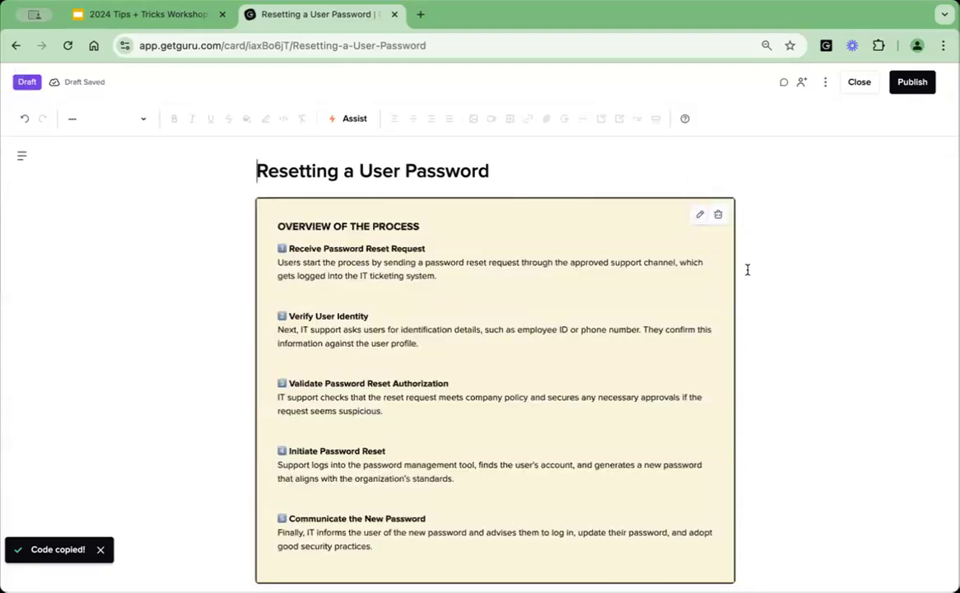
pyautogui.scroll(-2, 747, 270)
pyautogui.scroll(1, 747, 270)
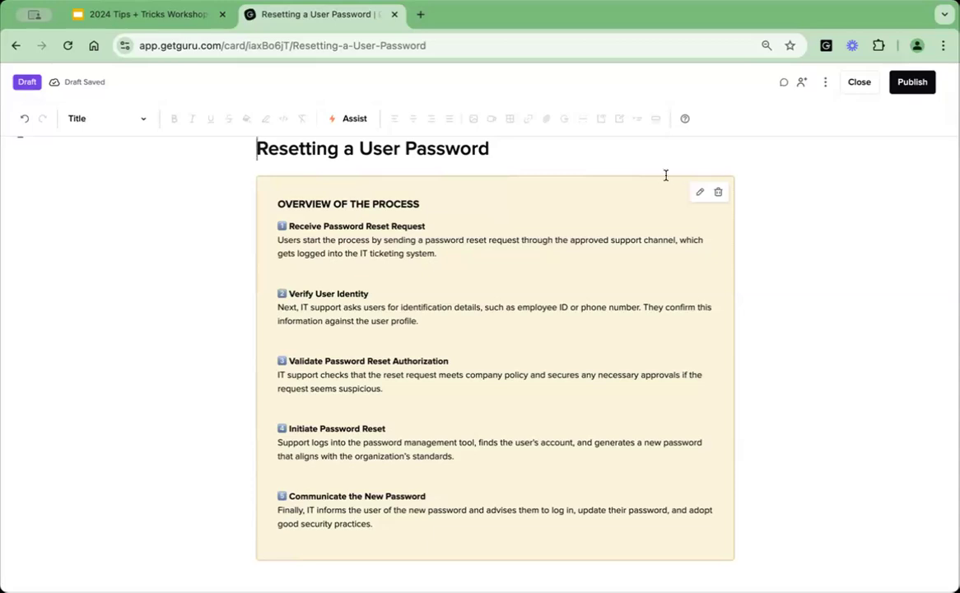
pyautogui.click(862, 84)
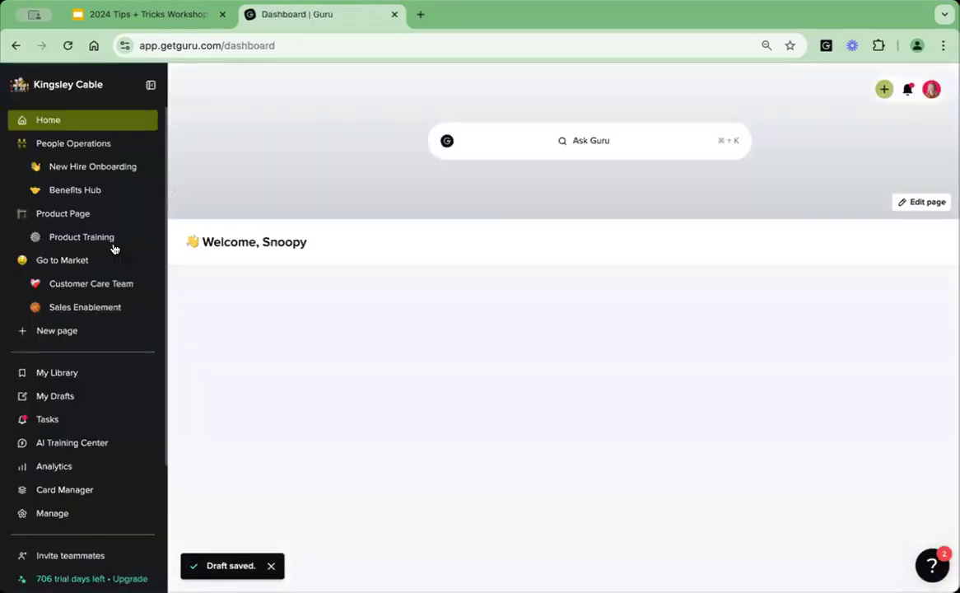
# Open the prompt management for Assist for Authors from the workspace preferences and look over the custom Assist actions.
pyautogui.click(82, 513)
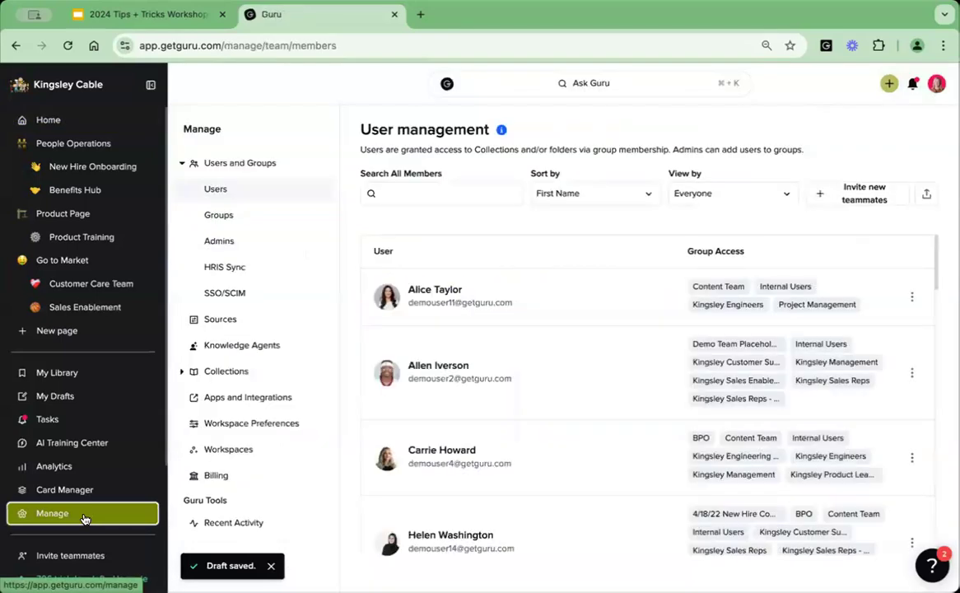
pyautogui.click(243, 428)
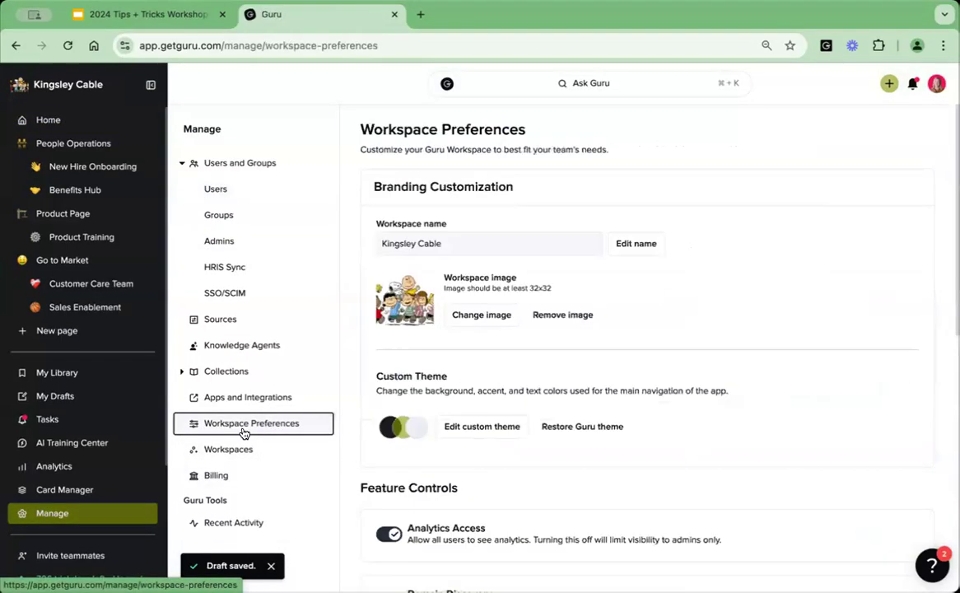
pyautogui.scroll(-5, 525, 469)
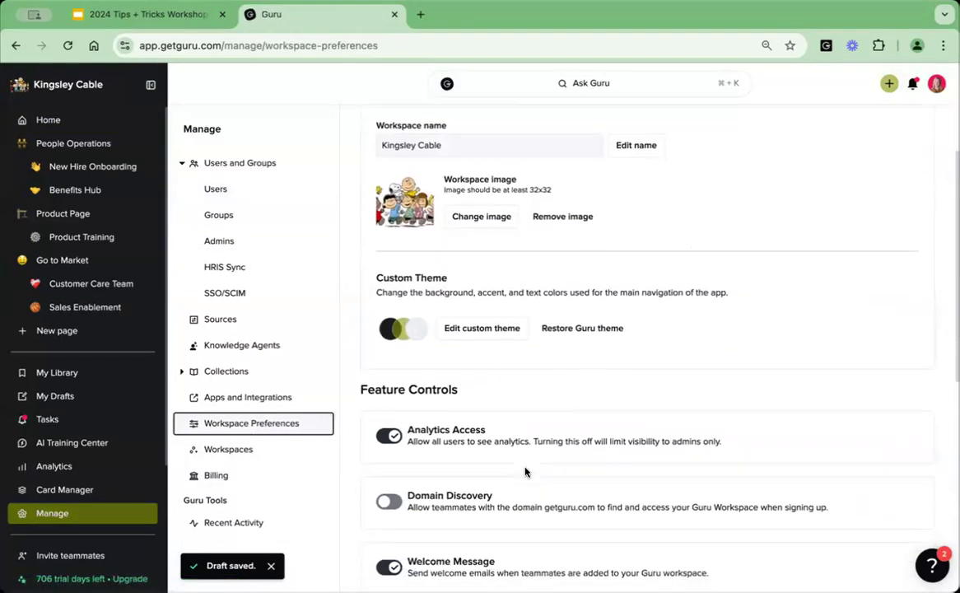
pyautogui.scroll(-4, 359, 488)
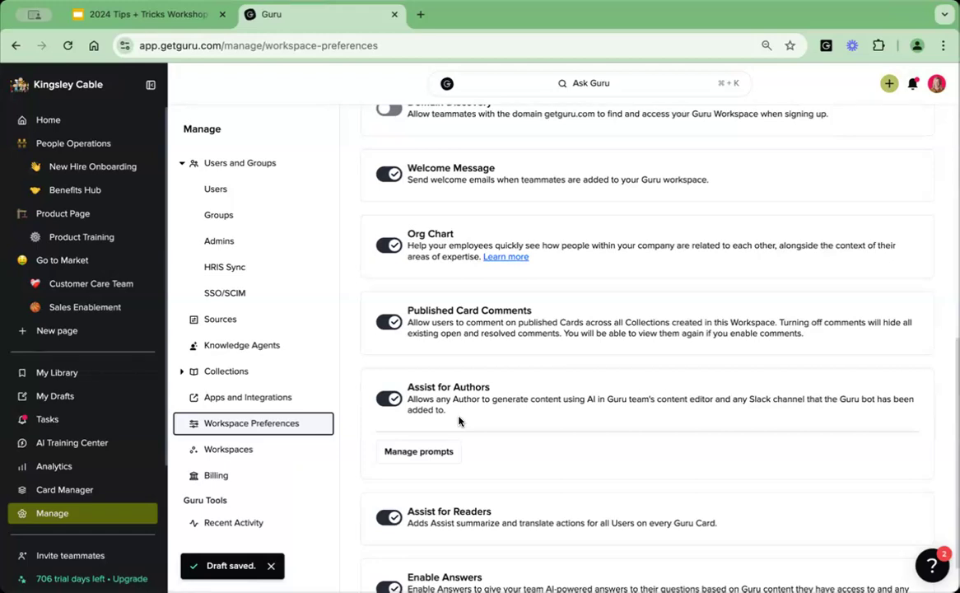
pyautogui.click(418, 459)
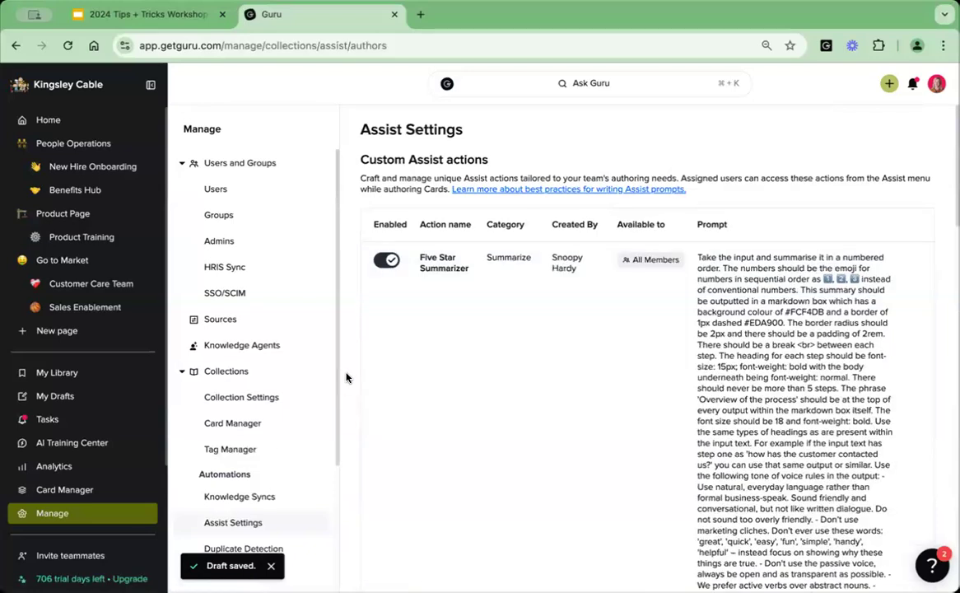
pyautogui.scroll(-5, 344, 380)
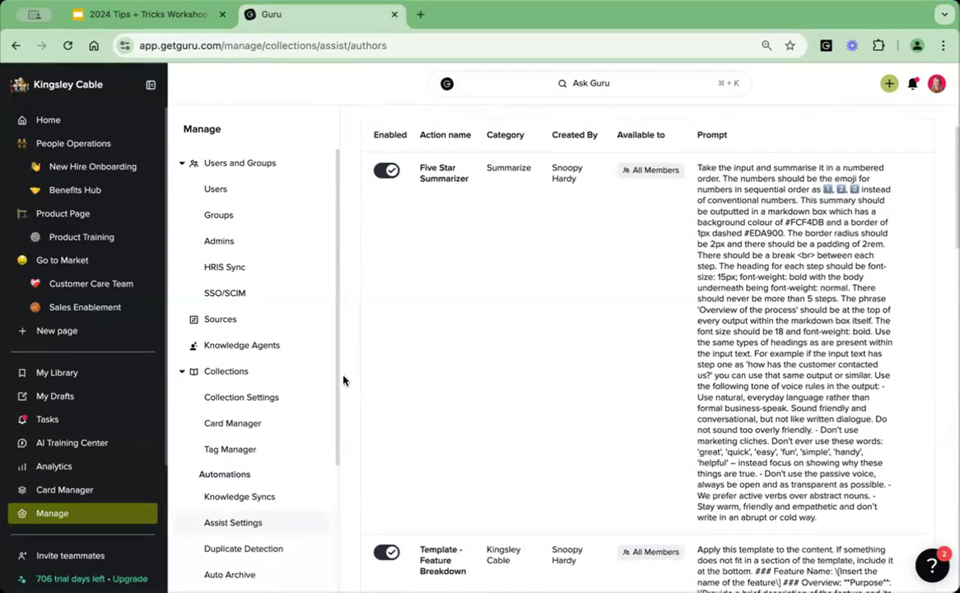
pyautogui.scroll(5, 344, 380)
pyautogui.scroll(-10, 344, 379)
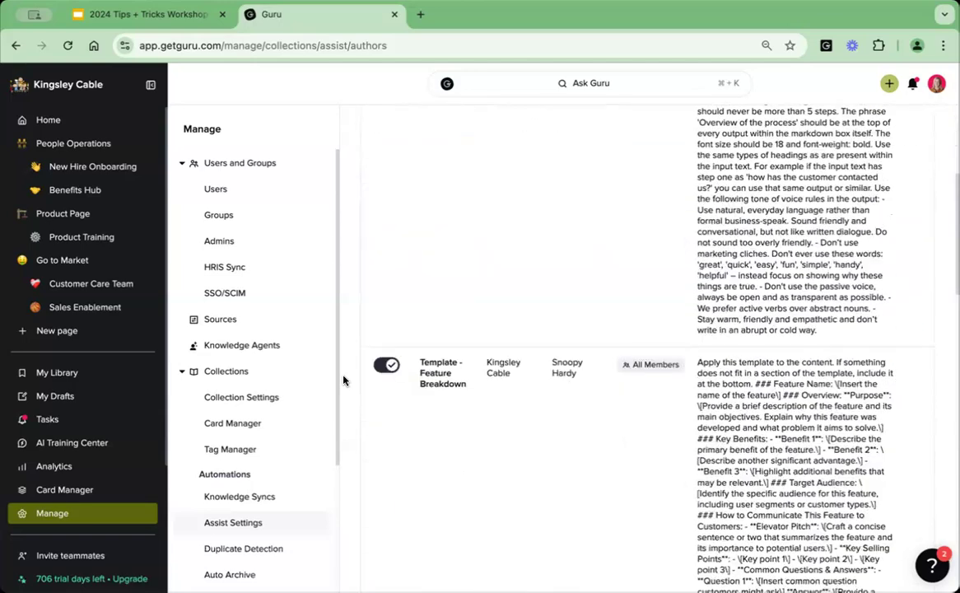
pyautogui.scroll(10, 344, 379)
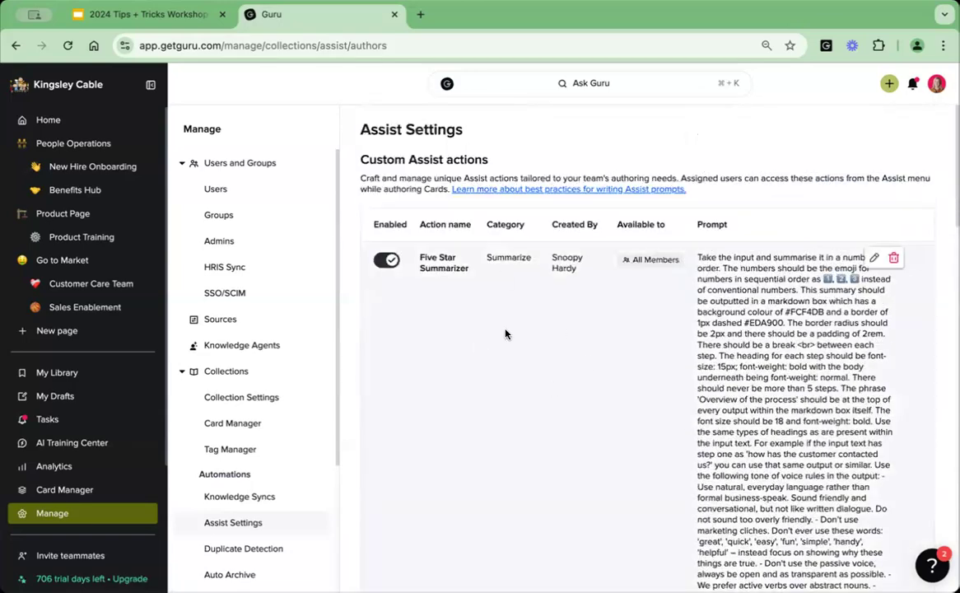
pyautogui.scroll(-15, 349, 353)
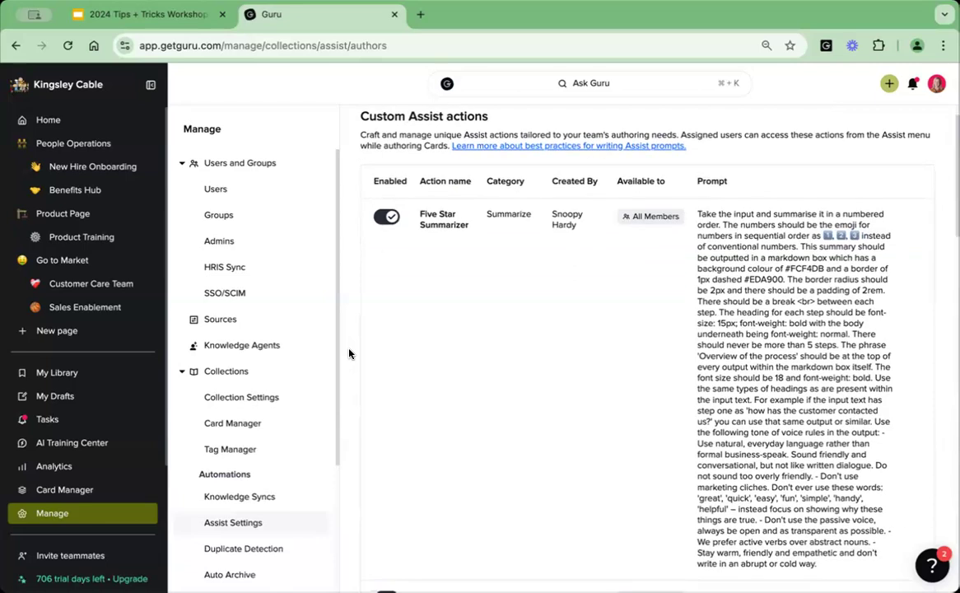
# Try switching on the Decrease words / Shorten and Quick summary / TL;DR default Assist actions, and switch them back off.
pyautogui.scroll(-7, 349, 353)
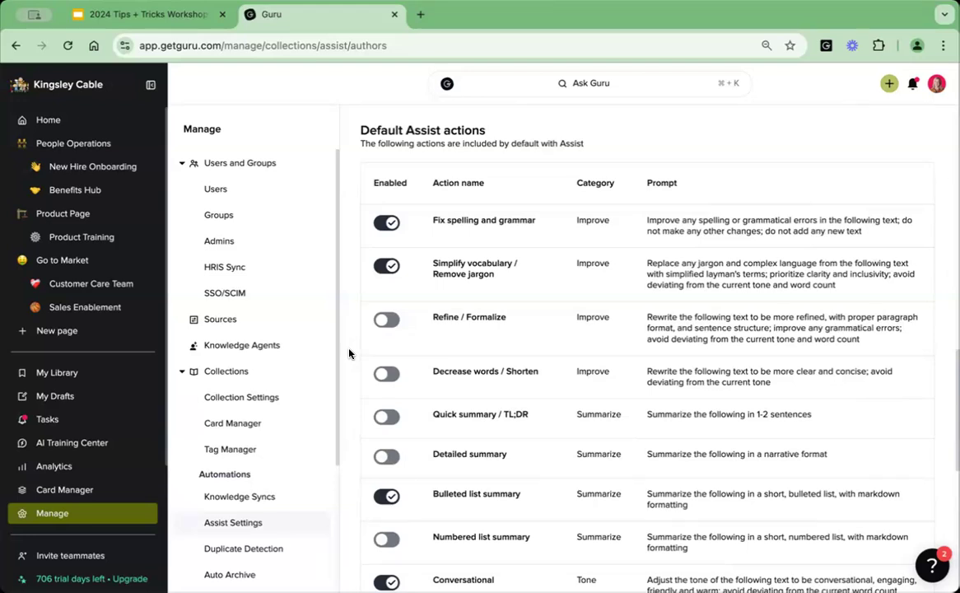
pyautogui.click(384, 319)
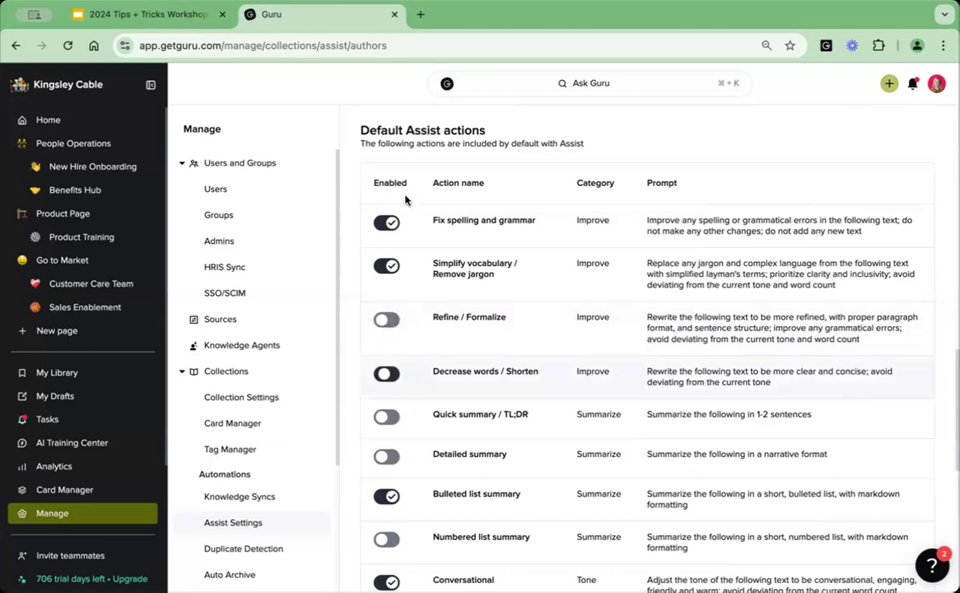
pyautogui.scroll(-3, 392, 337)
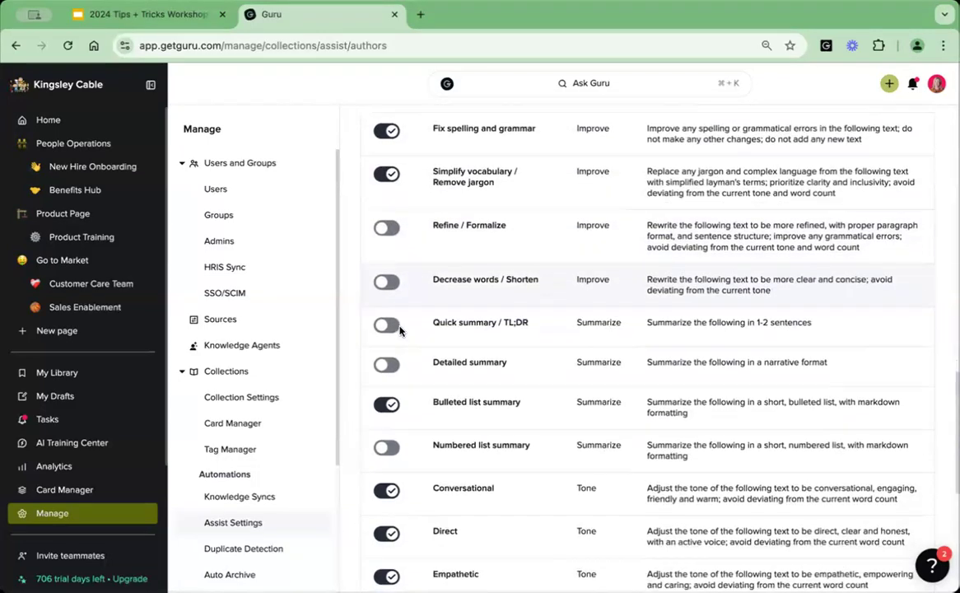
pyautogui.click(386, 324)
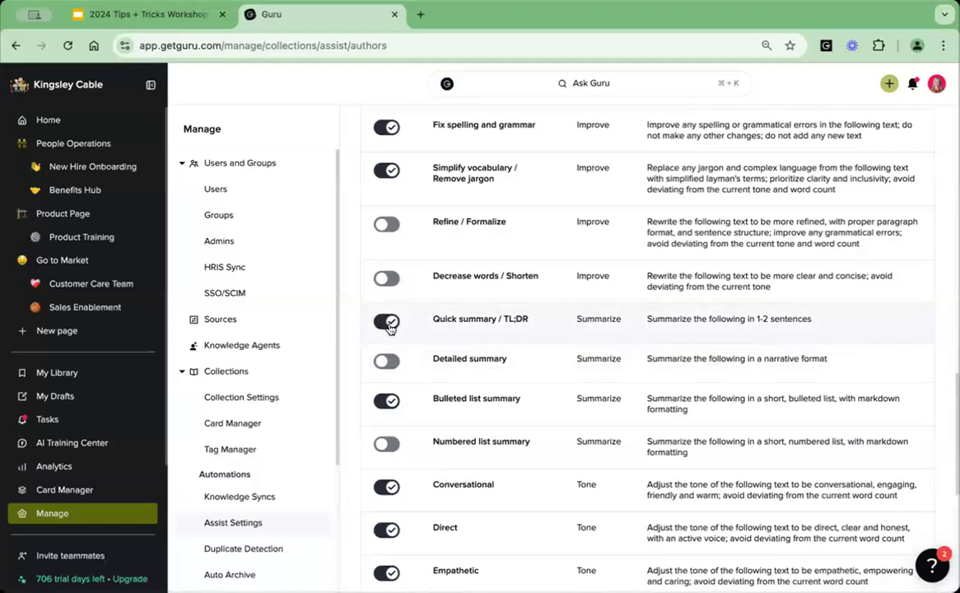
pyautogui.click(385, 325)
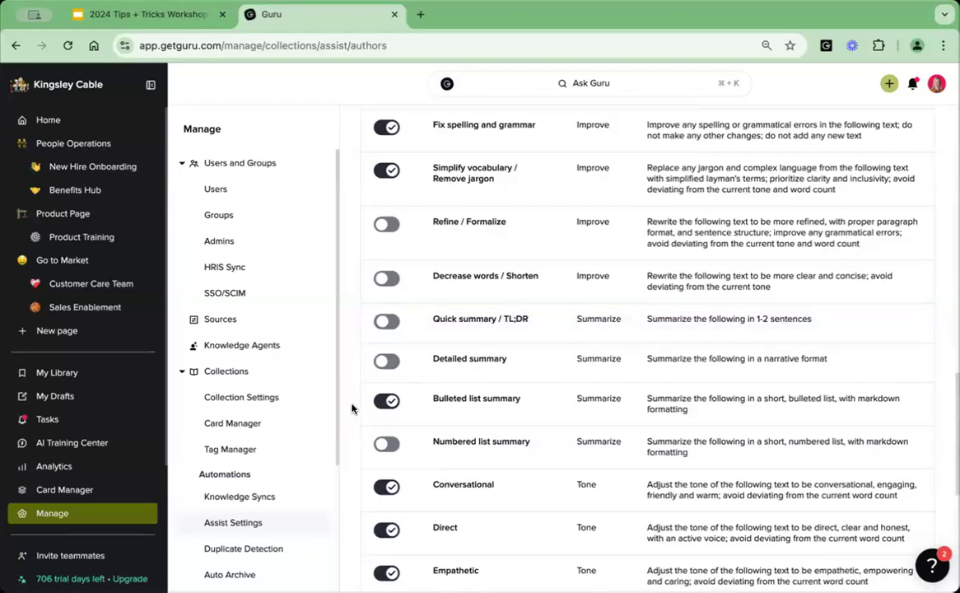
# Review the remaining default tone and translation actions and locate the option for creating a custom Assist action.
pyautogui.scroll(-10, 353, 407)
pyautogui.scroll(-1, 352, 407)
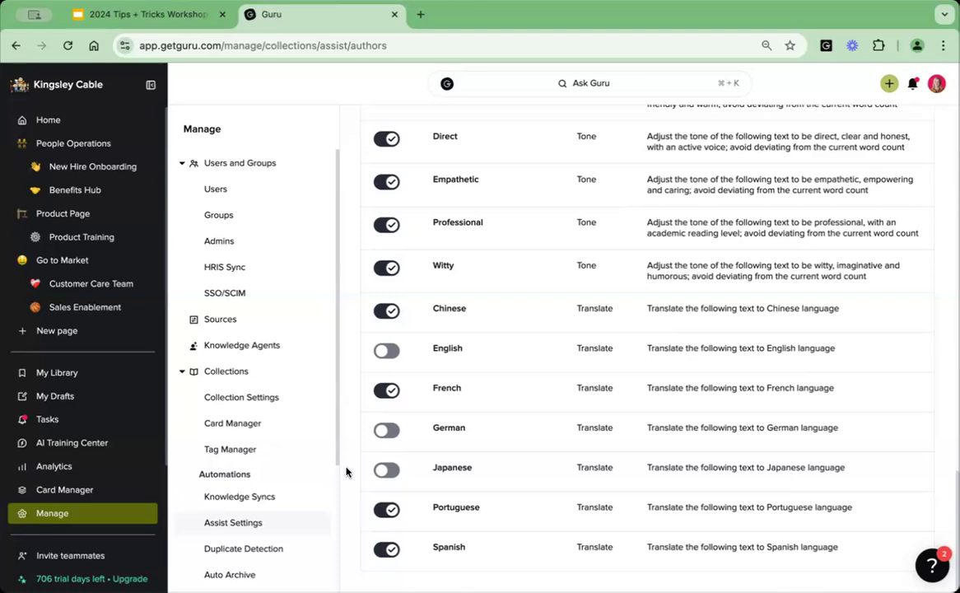
pyautogui.scroll(15, 346, 471)
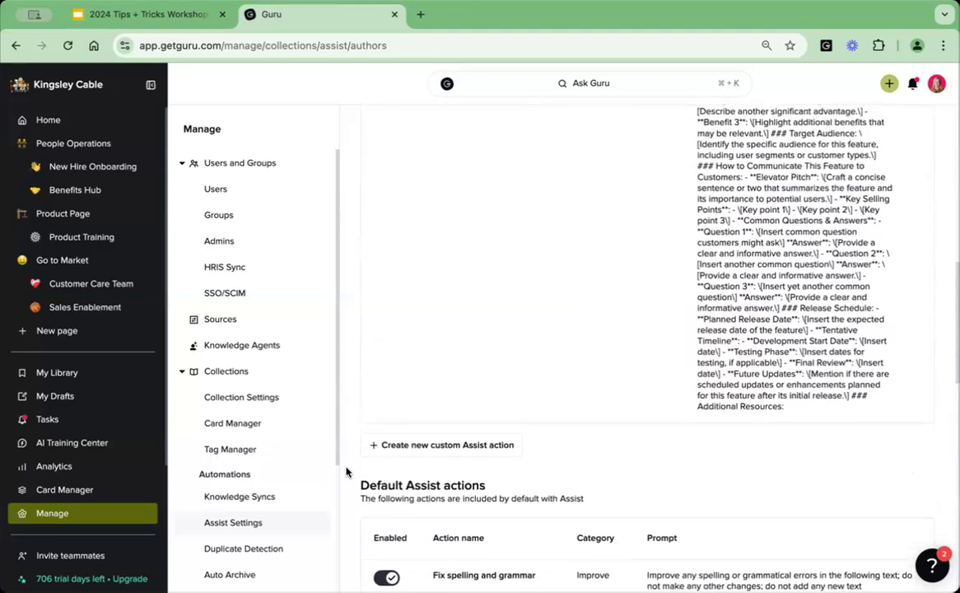
pyautogui.scroll(-5, 346, 472)
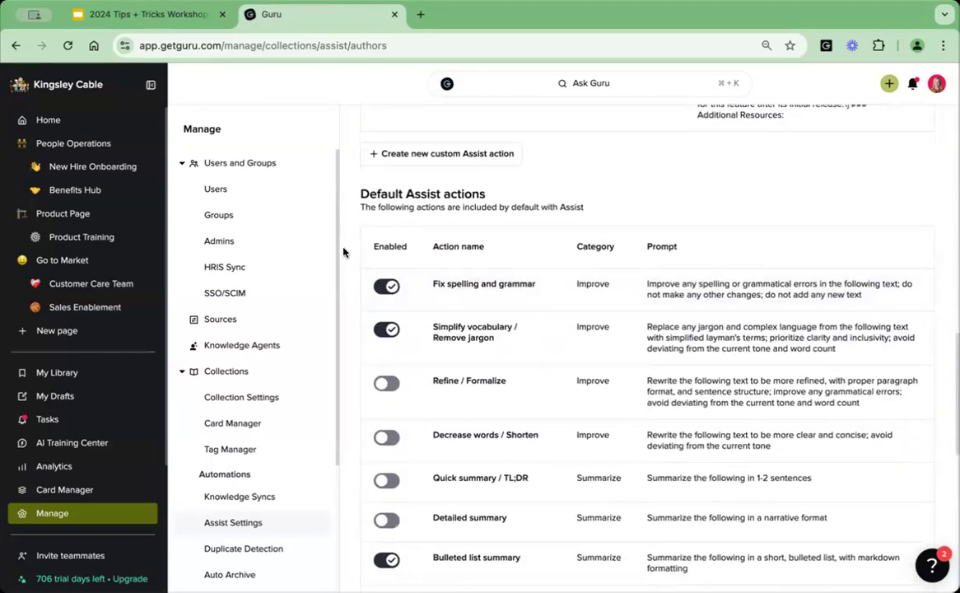
# Examine the full prompt of the Five Star Summarizer custom action, including its formatting and tone of voice rules.
pyautogui.scroll(15, 349, 258)
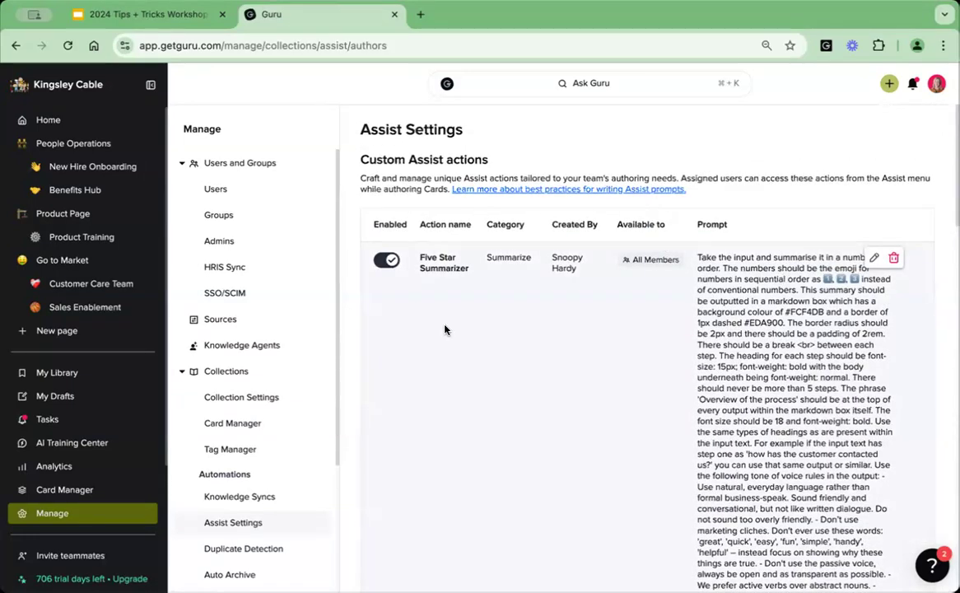
pyautogui.scroll(-1, 739, 343)
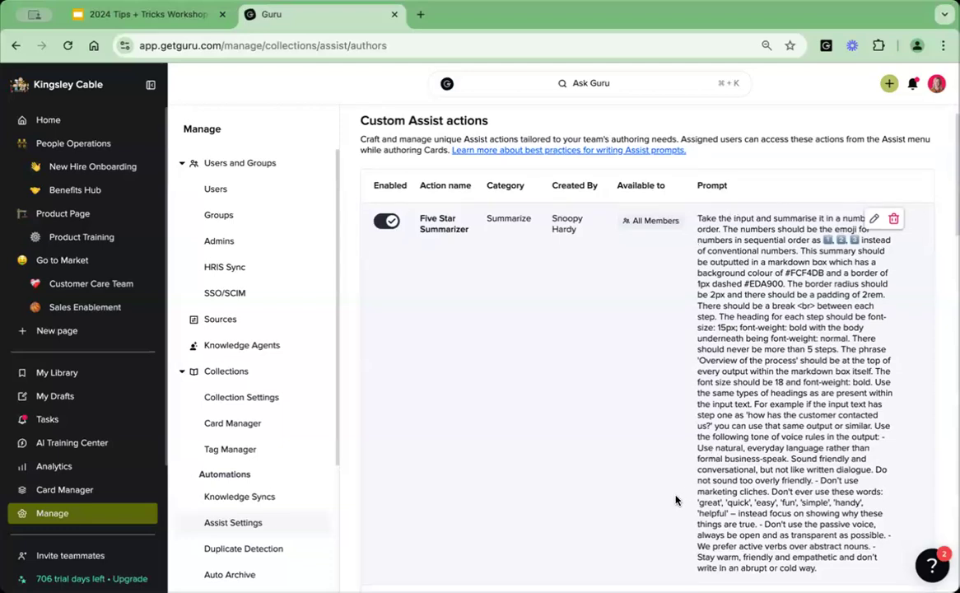
pyautogui.scroll(-1, 646, 354)
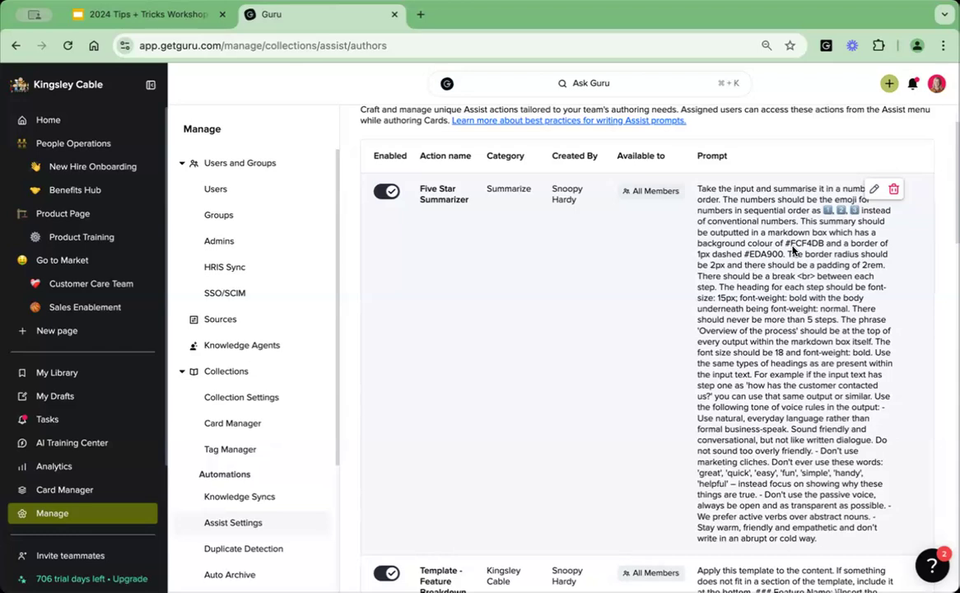
pyautogui.scroll(-1, 793, 250)
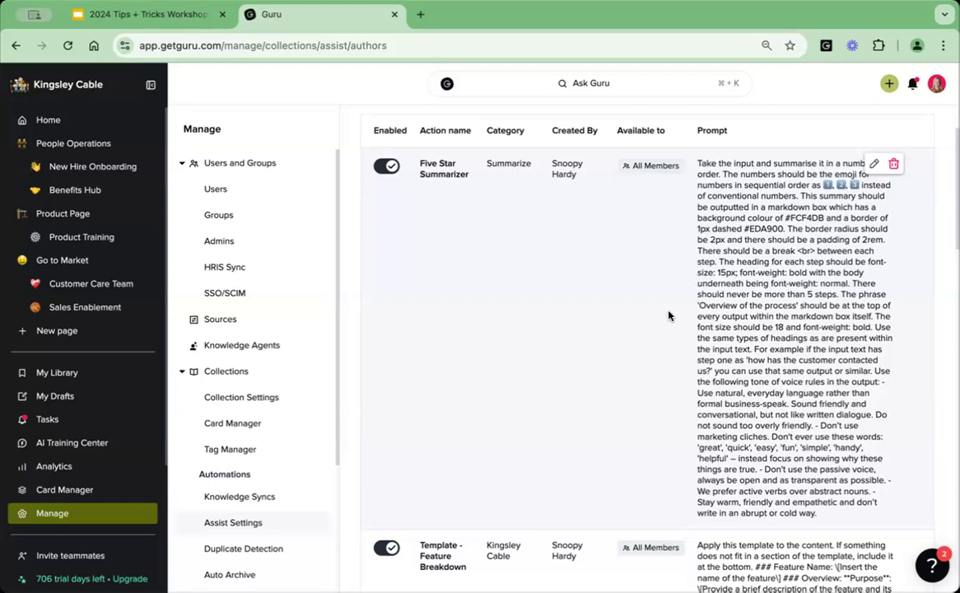
pyautogui.scroll(-1, 668, 314)
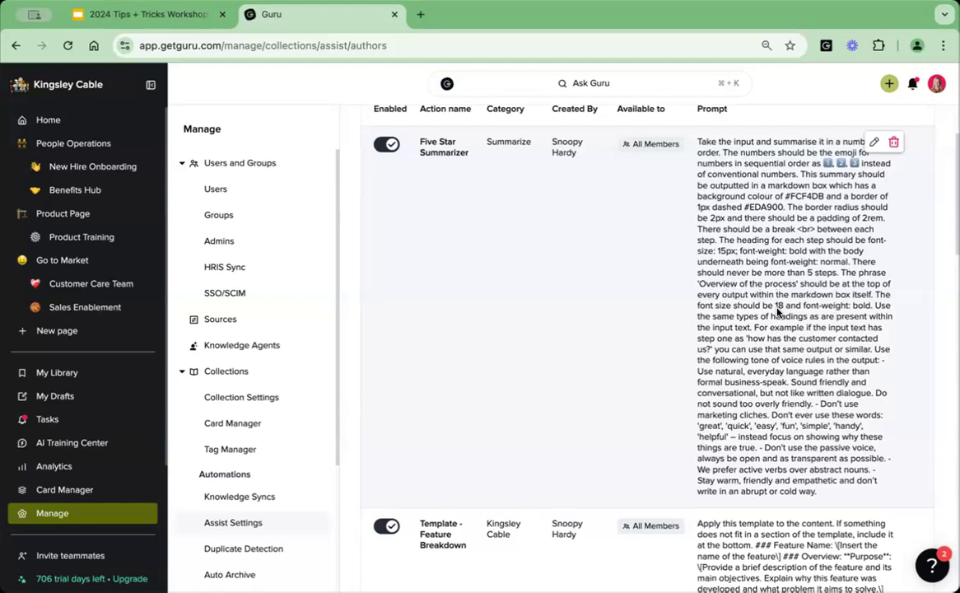
pyautogui.scroll(-2, 776, 310)
pyautogui.scroll(-2, 777, 312)
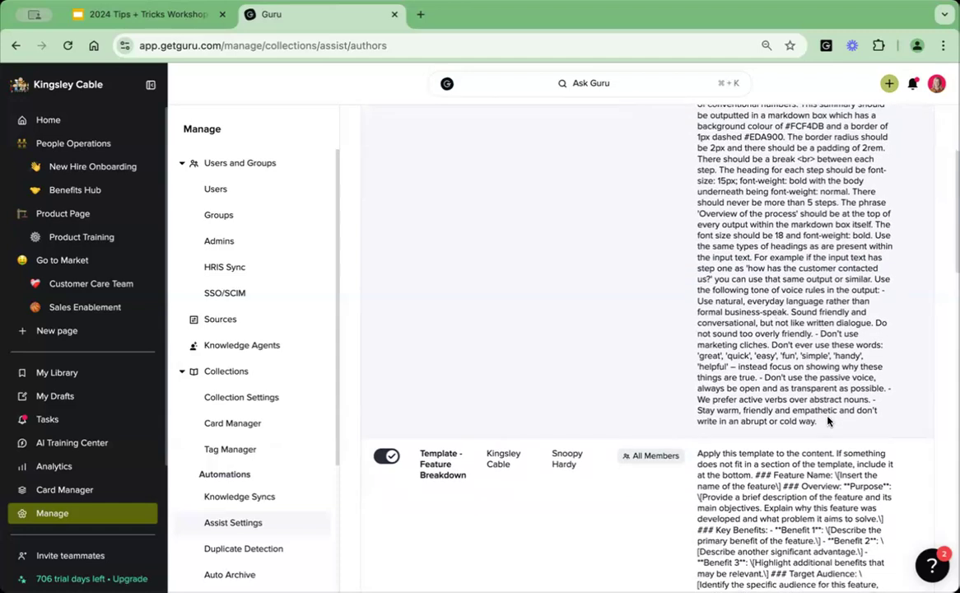
pyautogui.scroll(1, 828, 421)
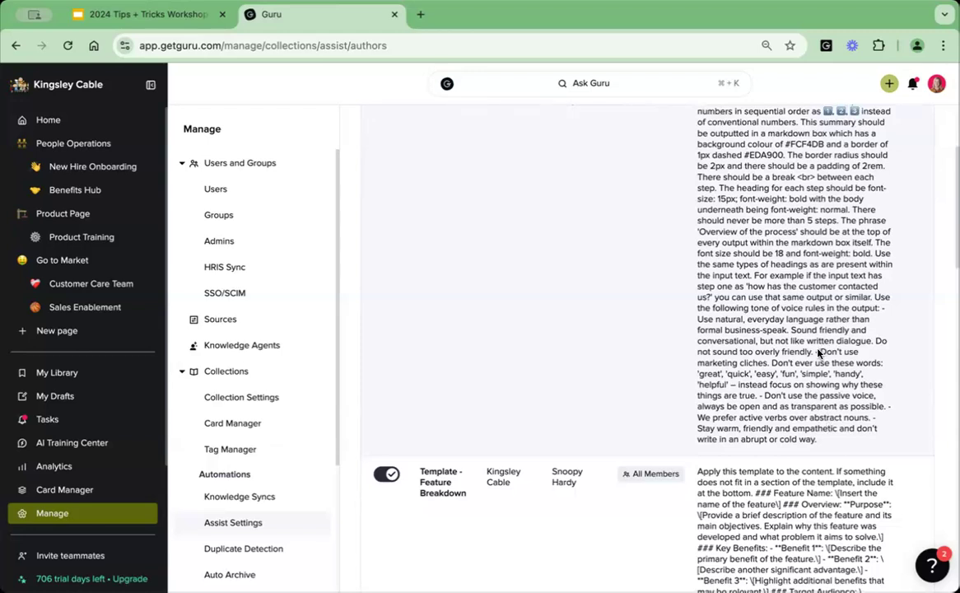
# Open the Five Star Summarizer custom action for editing, review its category, access, action type, prompt and test area, and leave without saving.
pyautogui.moveTo(817, 351); pyautogui.dragTo(836, 443)
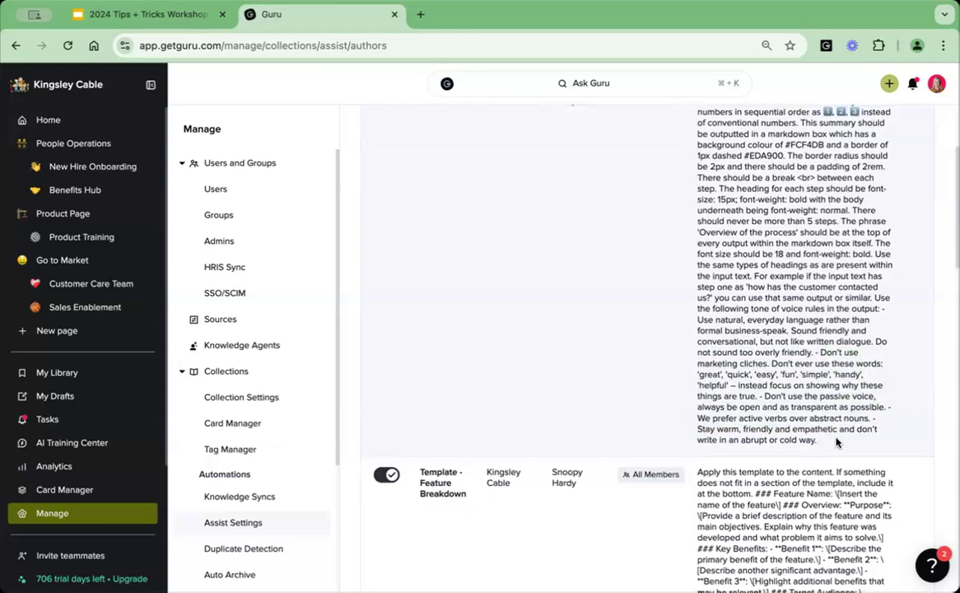
pyautogui.scroll(4, 836, 442)
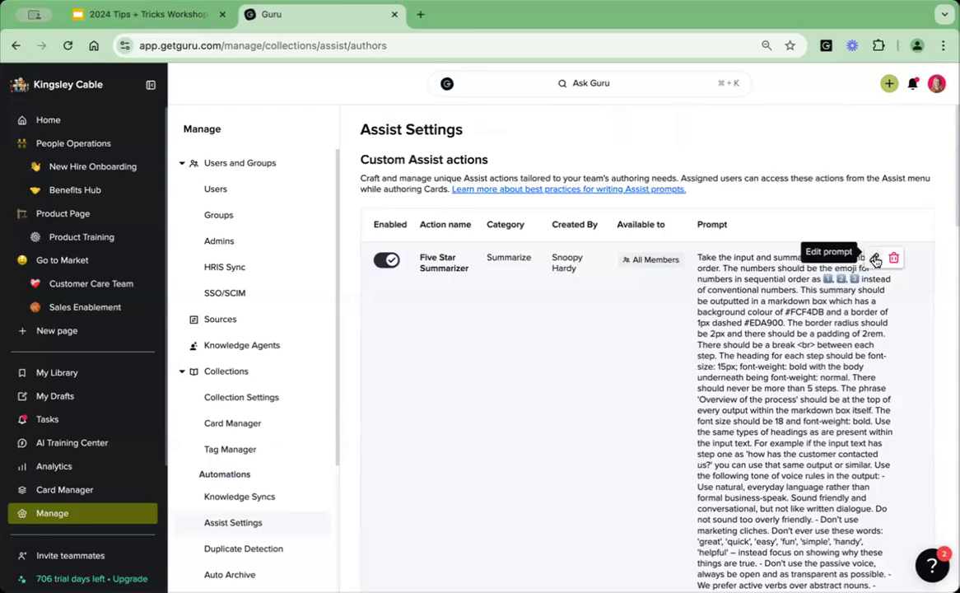
pyautogui.click(874, 260)
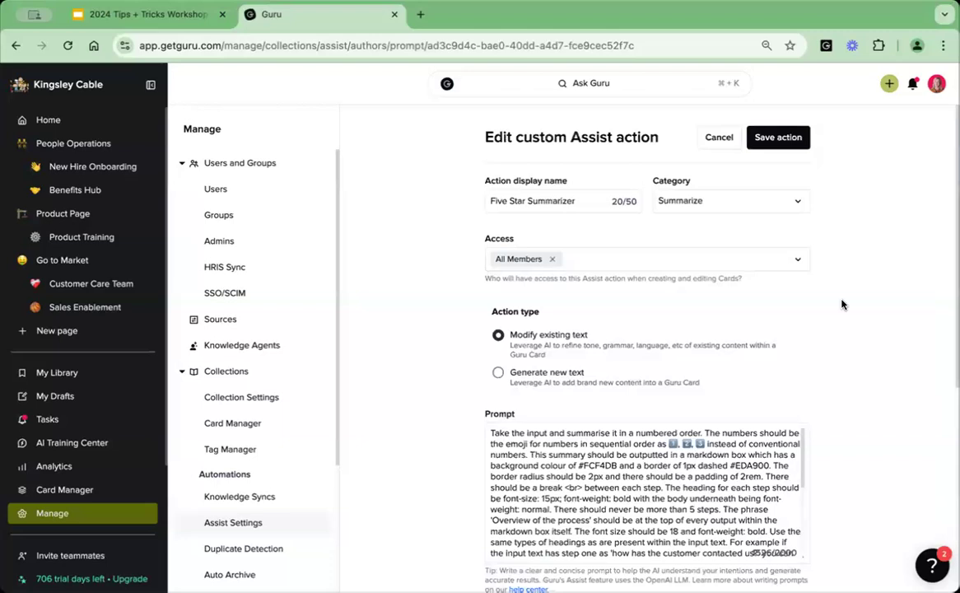
pyautogui.scroll(-2, 841, 305)
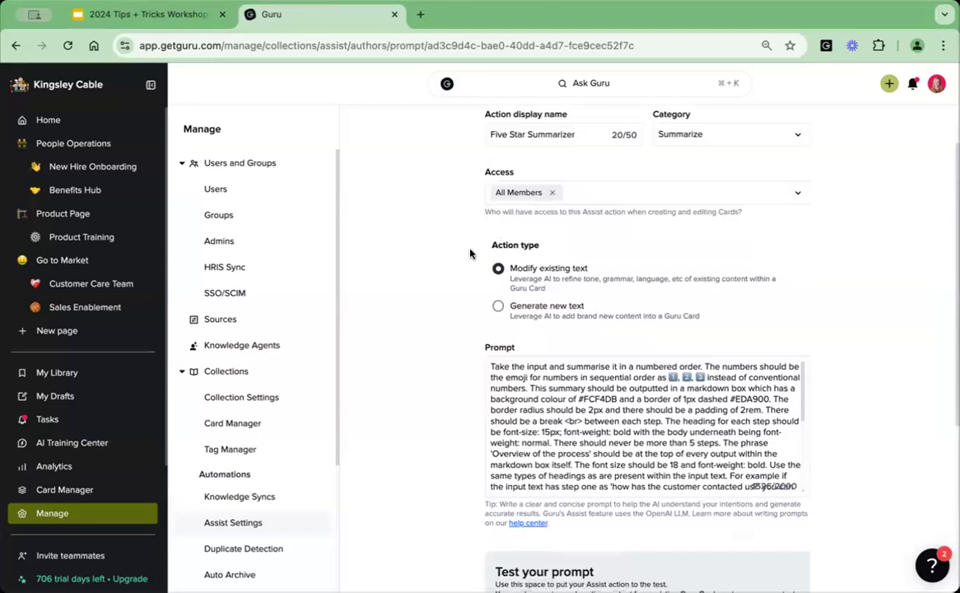
pyautogui.scroll(-4, 470, 255)
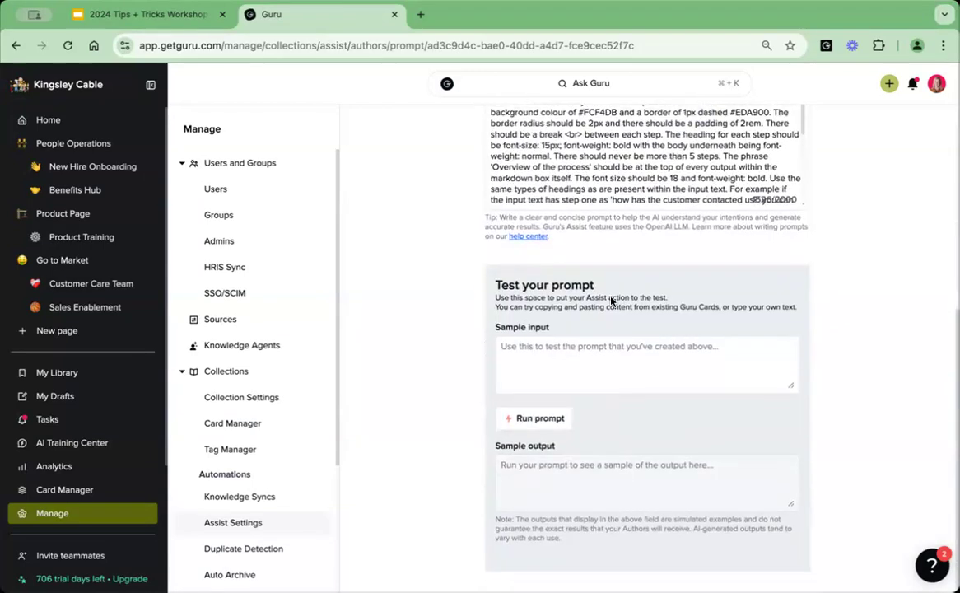
pyautogui.scroll(5, 575, 404)
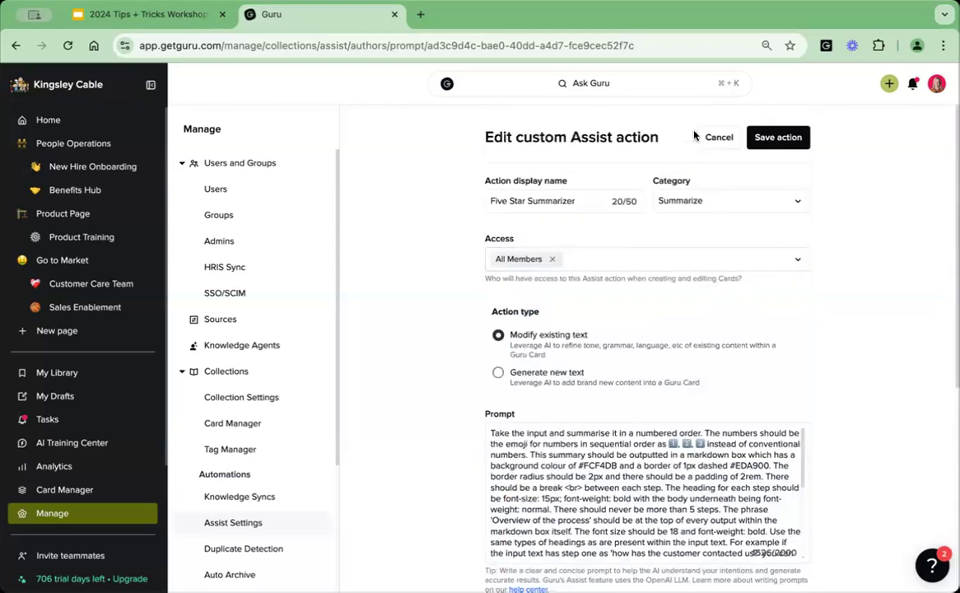
pyautogui.click(719, 136)
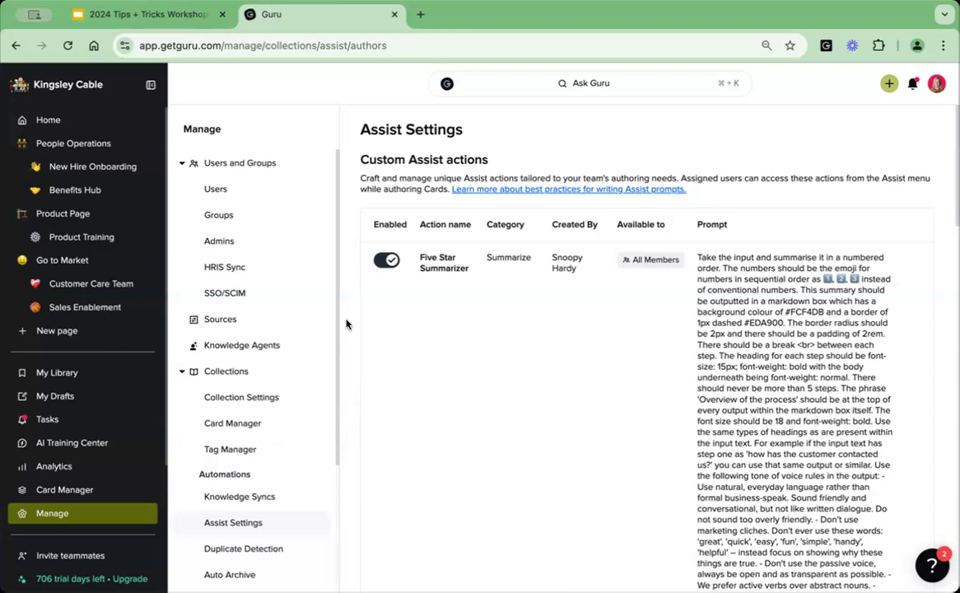
# Switch to the 2024 Tips + Tricks Workshop slides and advance to tip 5 on applying templates to existing content.
pyautogui.scroll(-5, 346, 324)
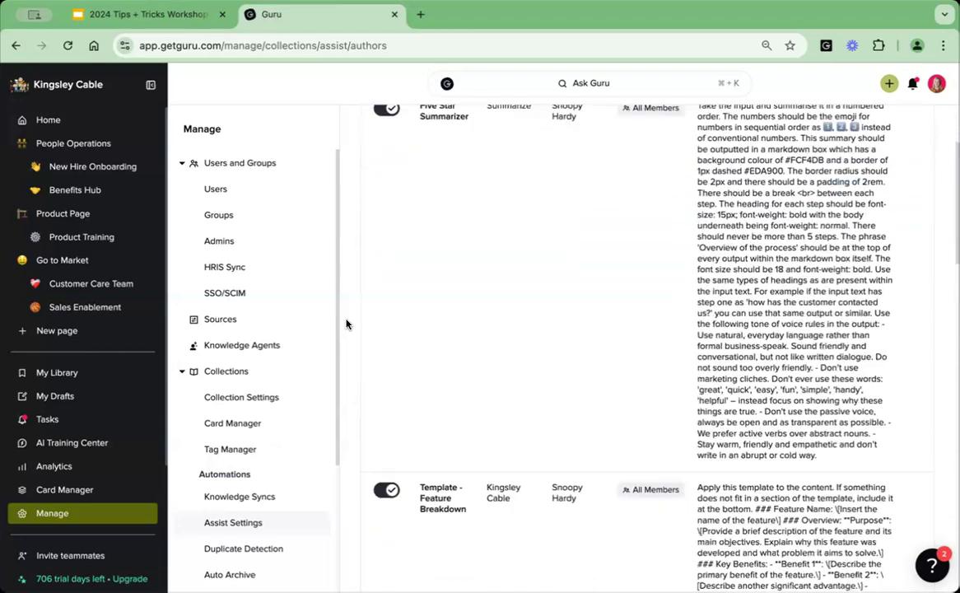
pyautogui.scroll(5, 345, 323)
pyautogui.click(144, 14)
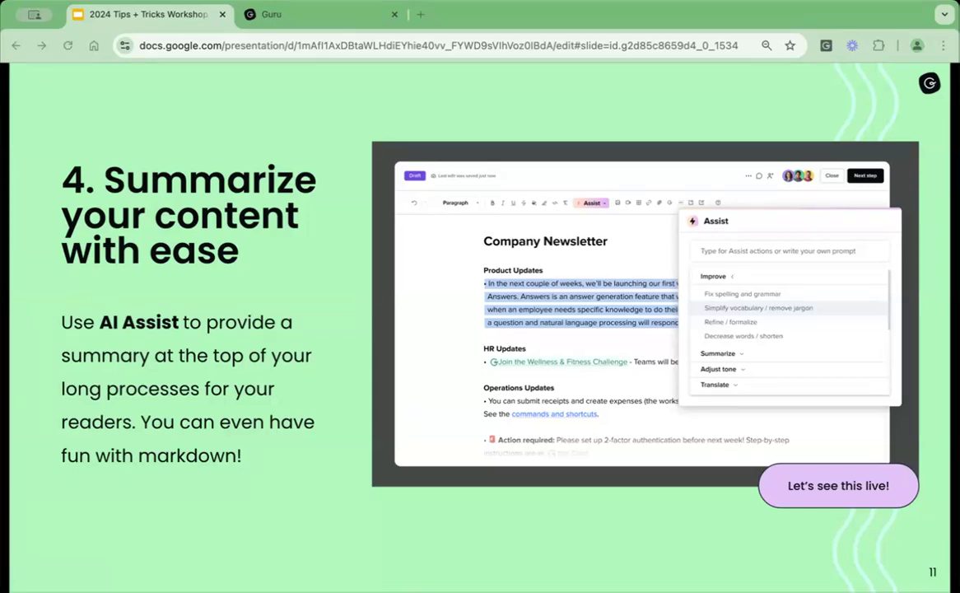
pyautogui.press('Right')
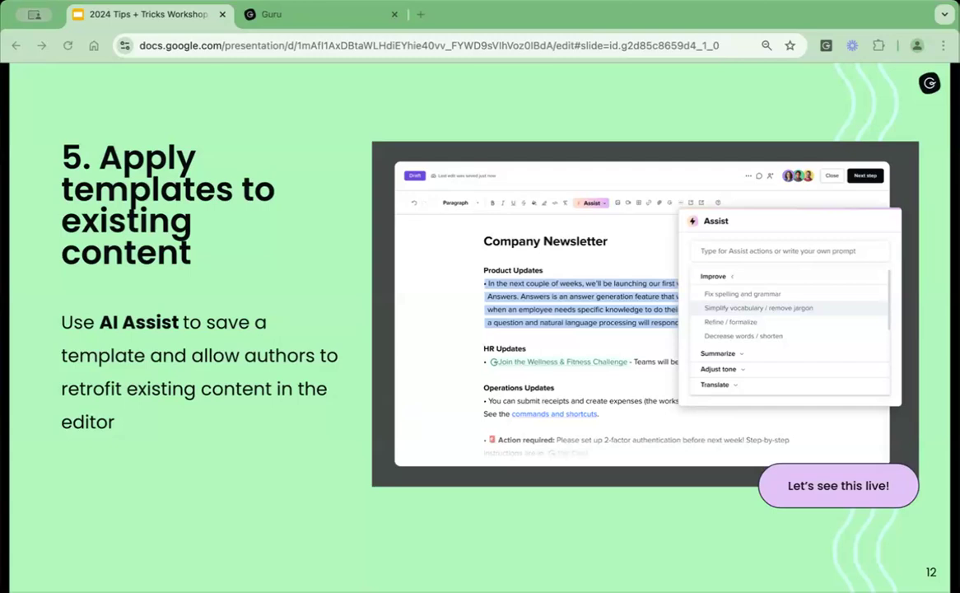
# Return to Guru's home page and create a new Card from the Feature Breakdown Card Template.
pyautogui.click(327, 15)
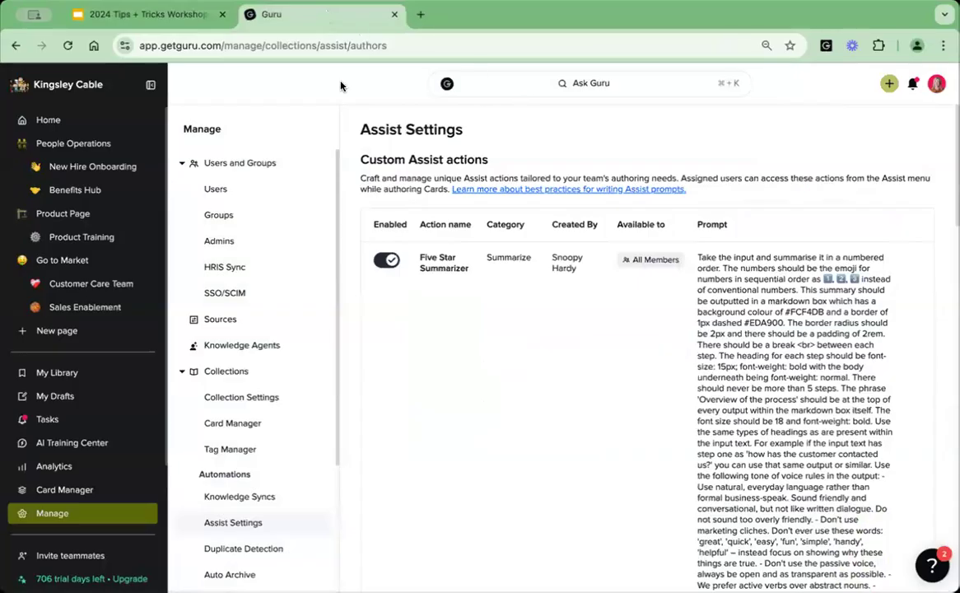
pyautogui.click(59, 120)
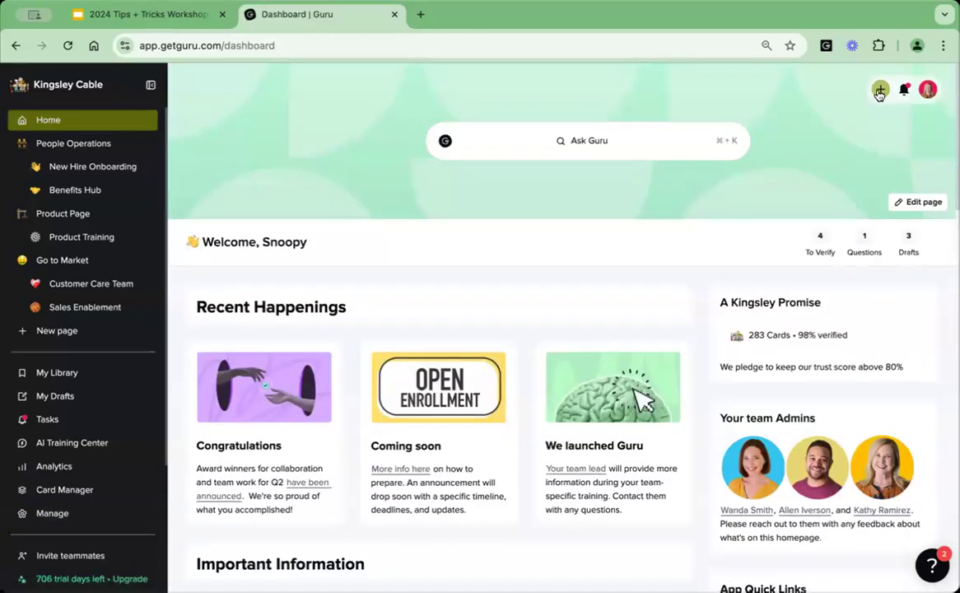
pyautogui.click(879, 91)
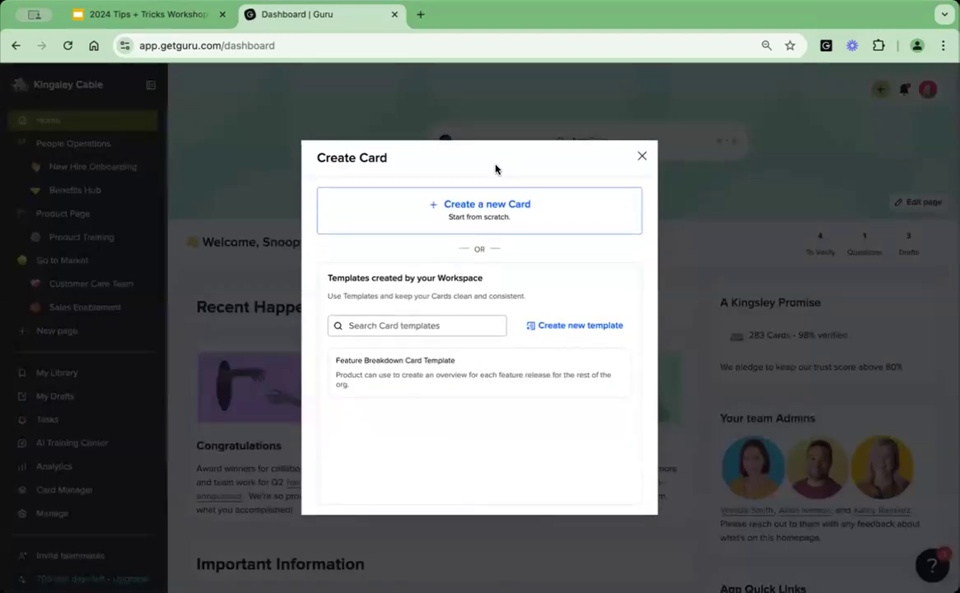
pyautogui.moveTo(428, 370)
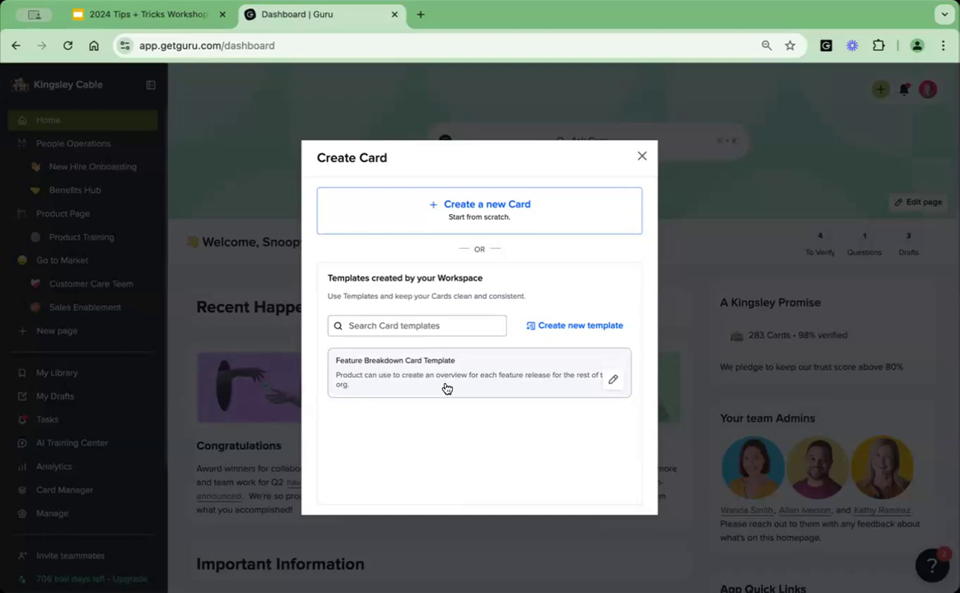
pyautogui.click(446, 385)
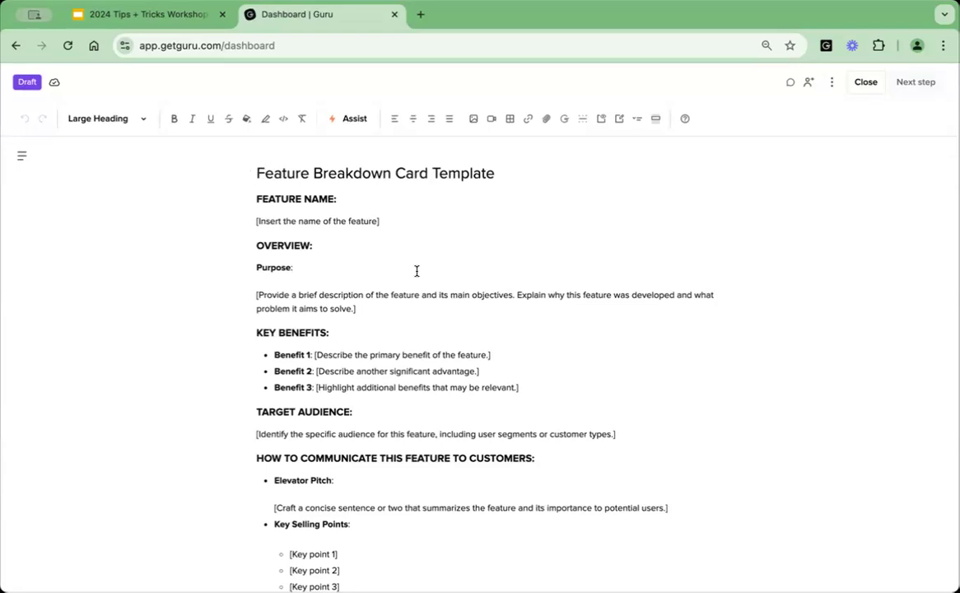
# Run Assist on the entire template Card with the custom prompt "Turn this template into markdown".
pyautogui.click(431, 249)
pyautogui.click(356, 120)
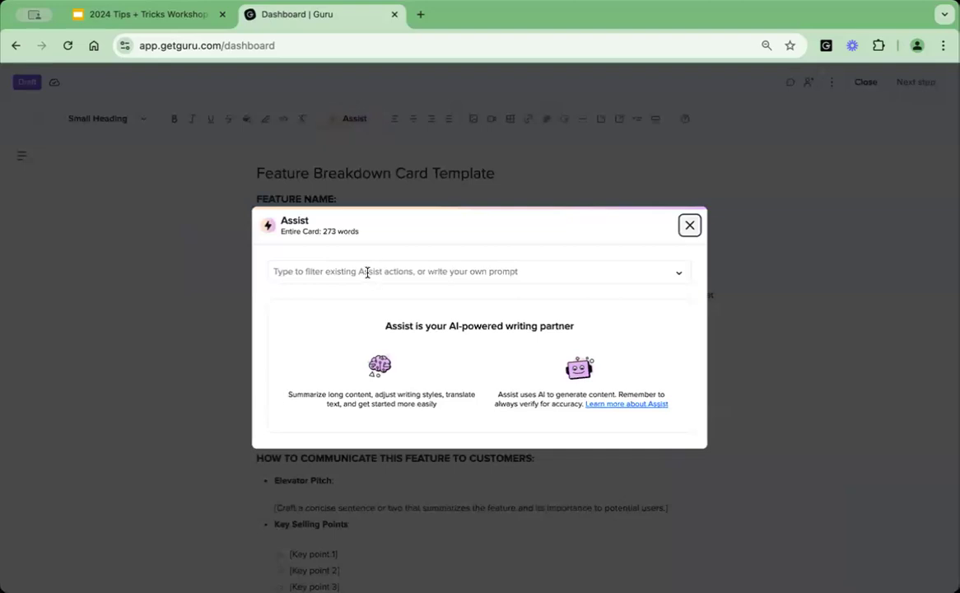
pyautogui.click(367, 273)
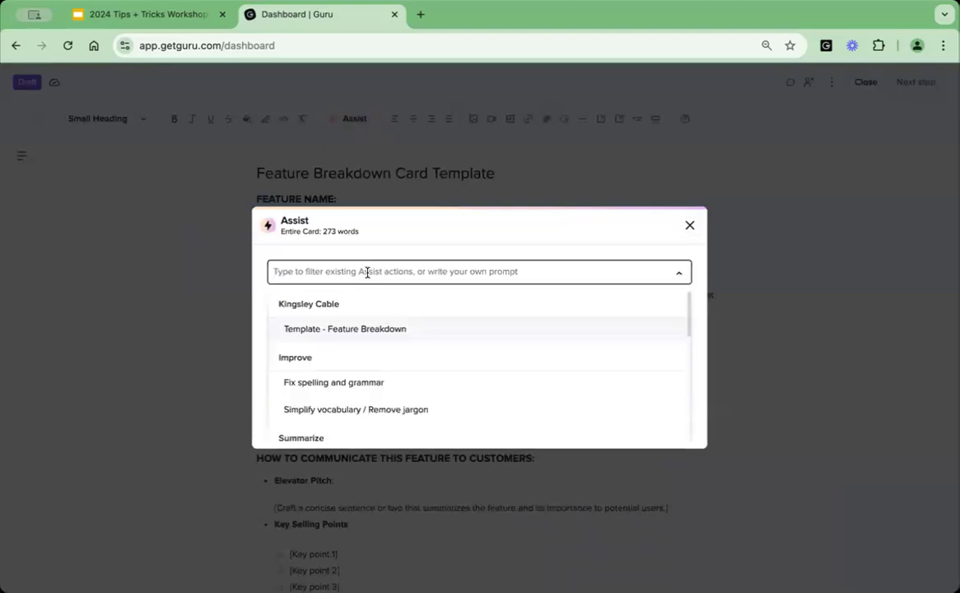
pyautogui.write('Turn this template into markdown')
pyautogui.press('Return')
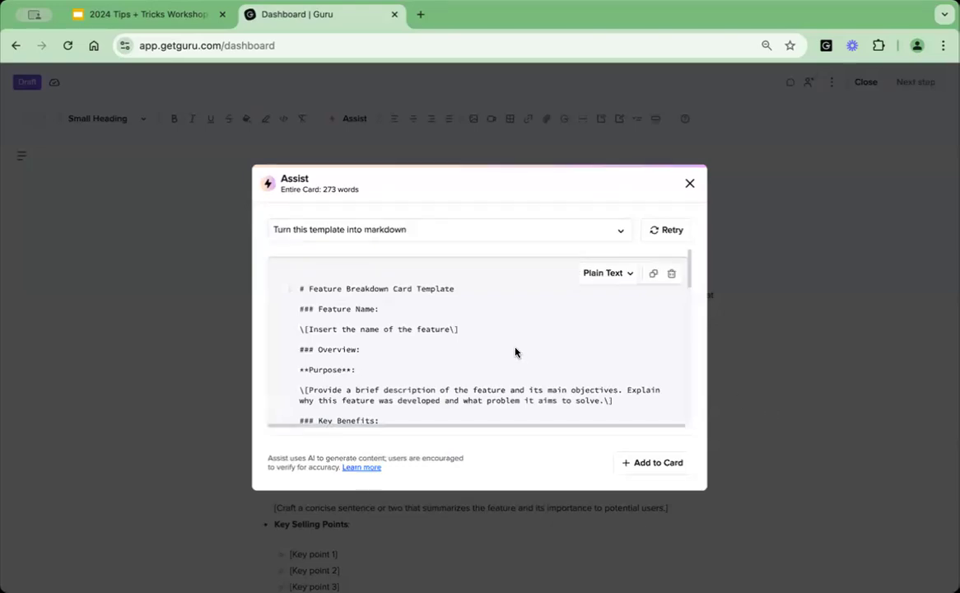
# Copy the generated markdown code, dismiss Assist without adding it to the Card, and close the draft.
pyautogui.click(651, 275)
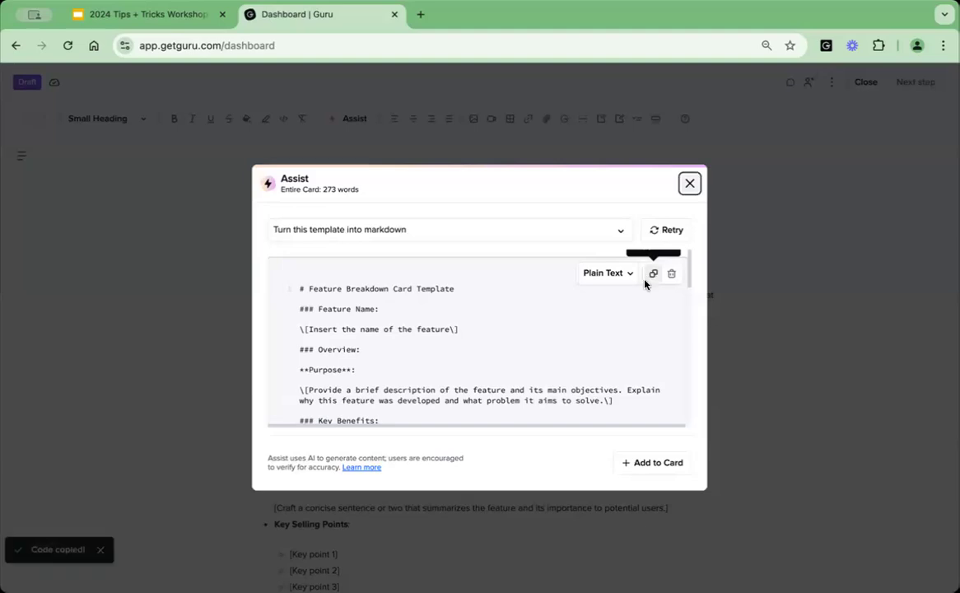
pyautogui.click(689, 185)
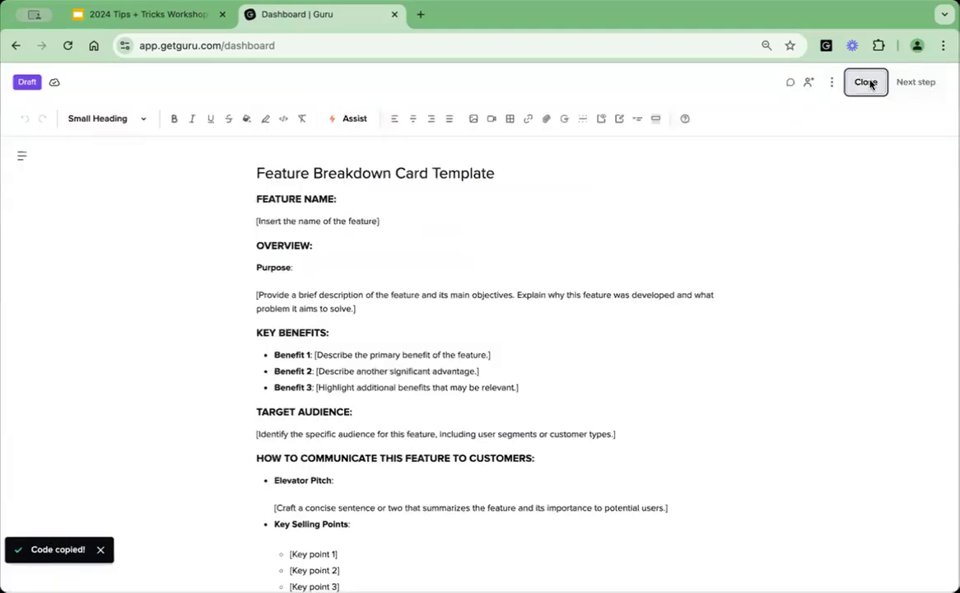
pyautogui.click(866, 82)
# Open the Assist for Authors prompt management from the workspace preferences and examine the Template - Feature Breakdown custom action.
pyautogui.click(25, 516)
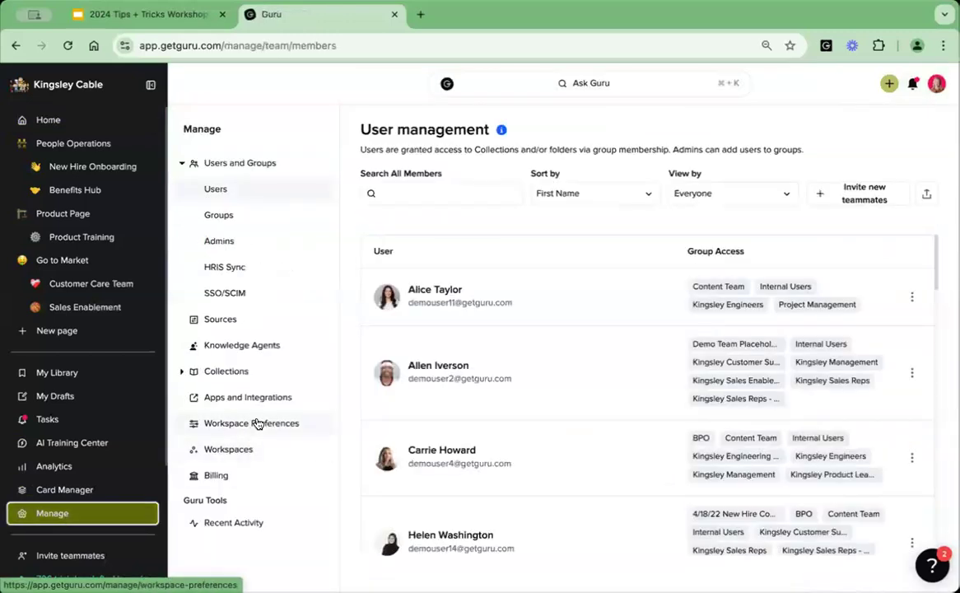
pyautogui.click(258, 423)
pyautogui.scroll(-6, 347, 456)
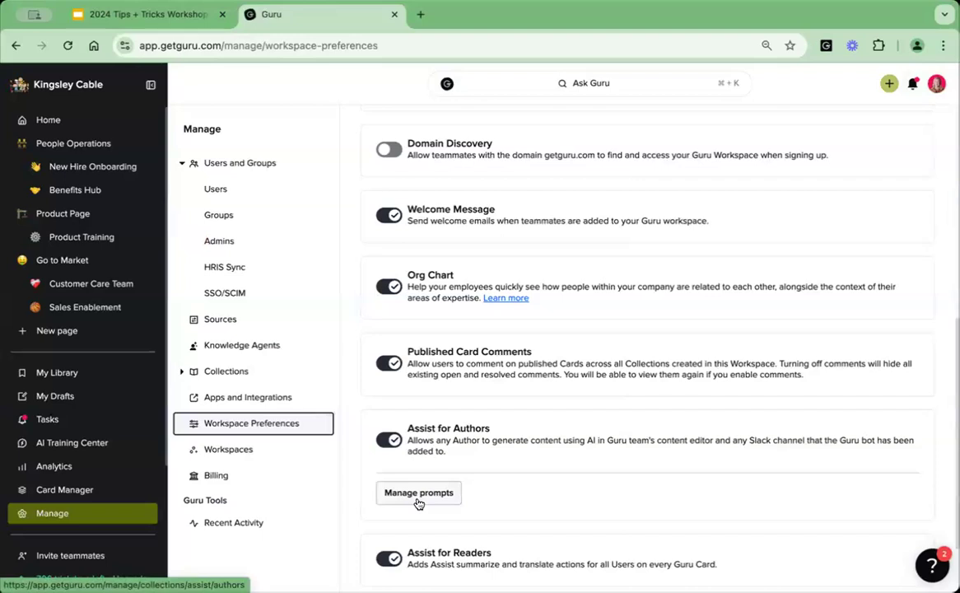
pyautogui.click(417, 497)
pyautogui.scroll(-1, 561, 418)
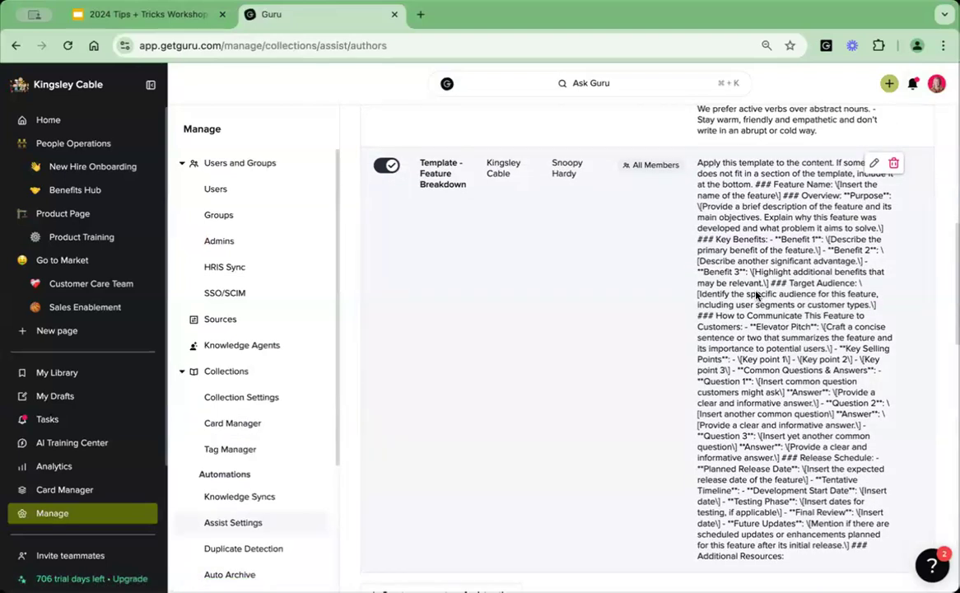
pyautogui.scroll(-1, 764, 268)
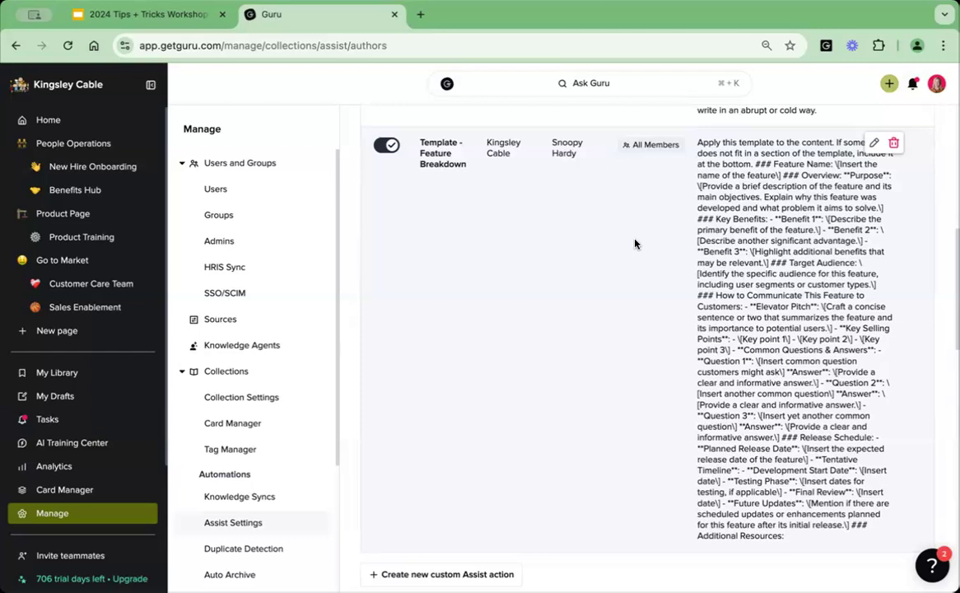
# Try pasting the copied markdown template below the opening instruction of the Template - Feature Breakdown prompt, and cancel the edit.
pyautogui.click(874, 143)
pyautogui.scroll(2, 735, 251)
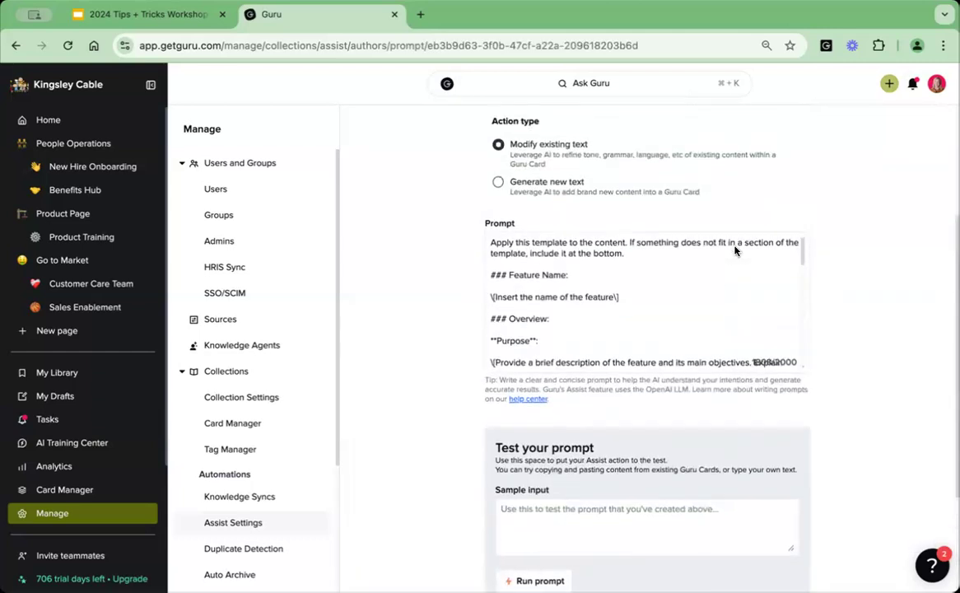
pyautogui.scroll(3, 735, 251)
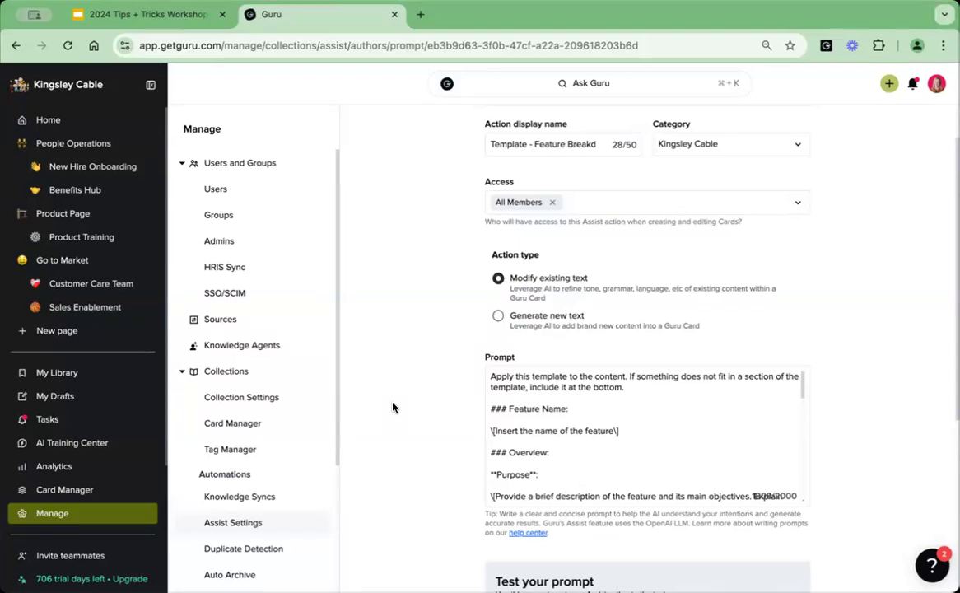
pyautogui.click(643, 388)
pyautogui.press('Return')
pyautogui.press('Return')
pyautogui.hotkey('ctrl', 'v')
pyautogui.scroll(5, 590, 428)
pyautogui.scroll(6, 590, 428)
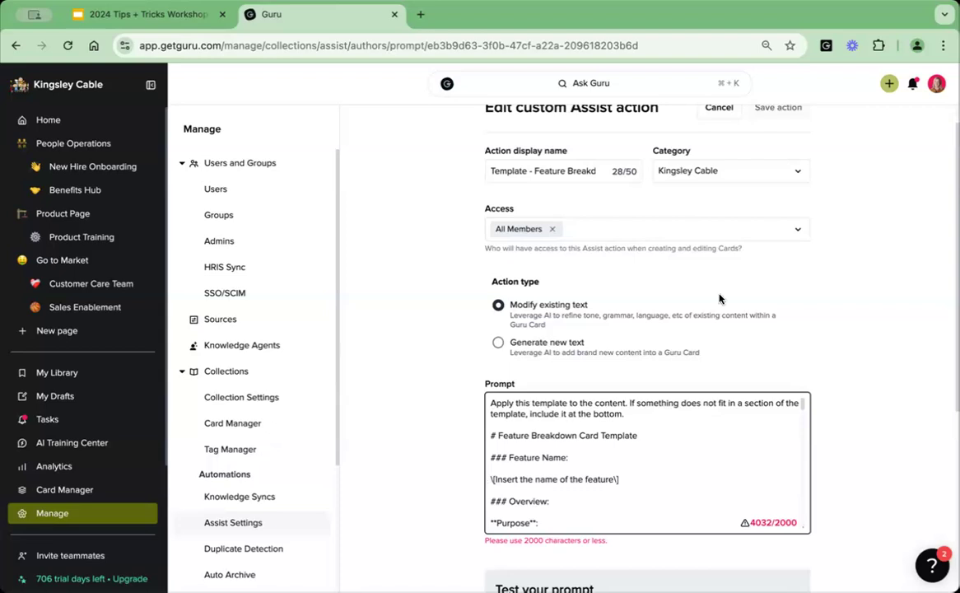
pyautogui.scroll(1, 720, 272)
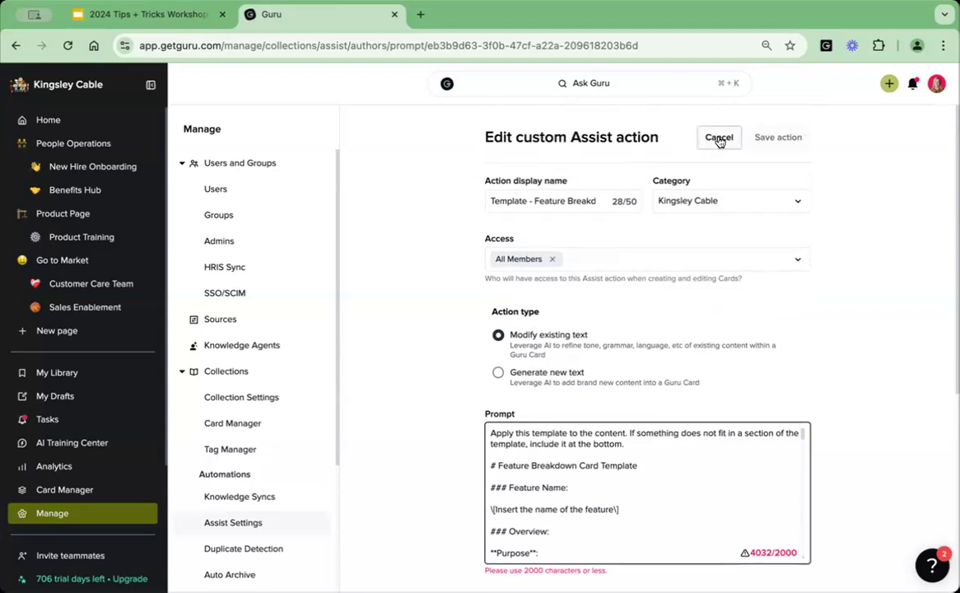
pyautogui.click(718, 138)
# Open the draft Feature Breakdown: SmartSync, run the Template - Feature Breakdown Assist action on the entire Card, and review the generated sections.
pyautogui.click(77, 396)
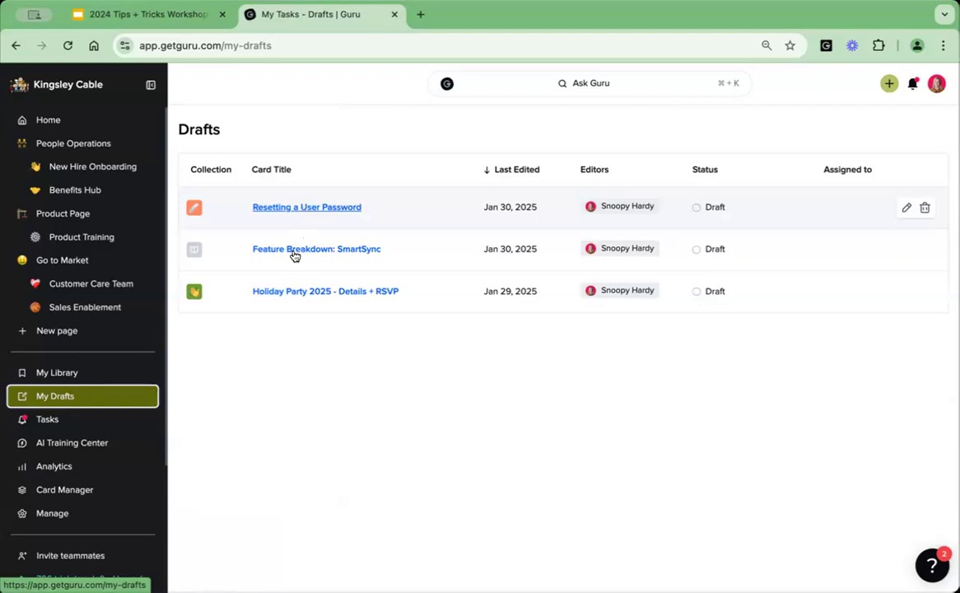
pyautogui.click(295, 249)
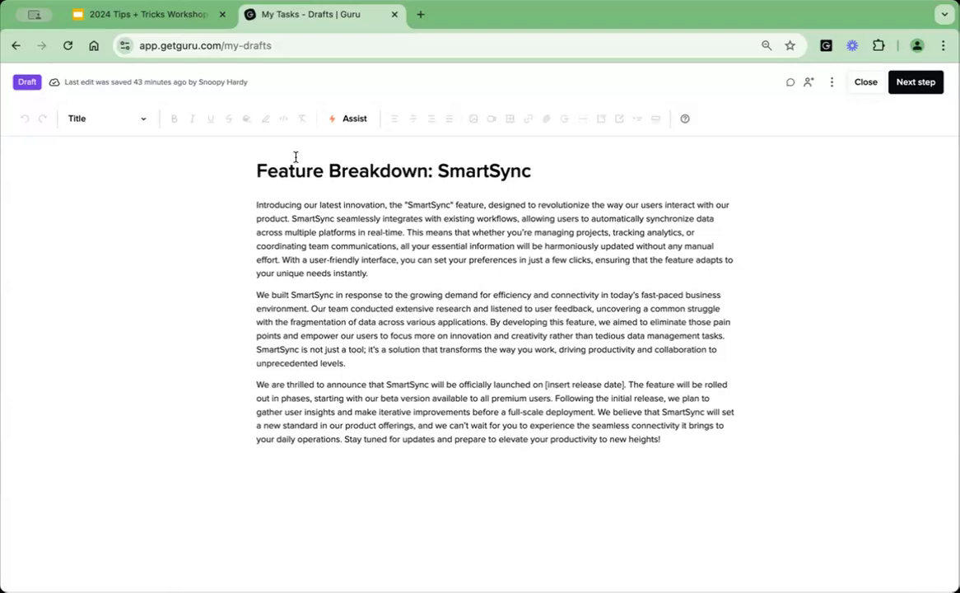
pyautogui.click(350, 123)
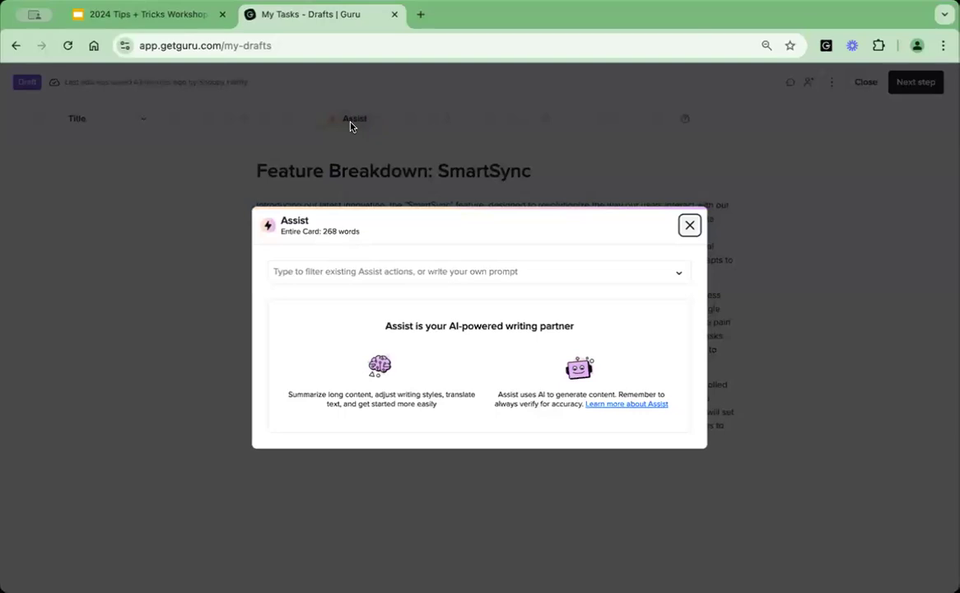
pyautogui.click(329, 272)
pyautogui.click(317, 331)
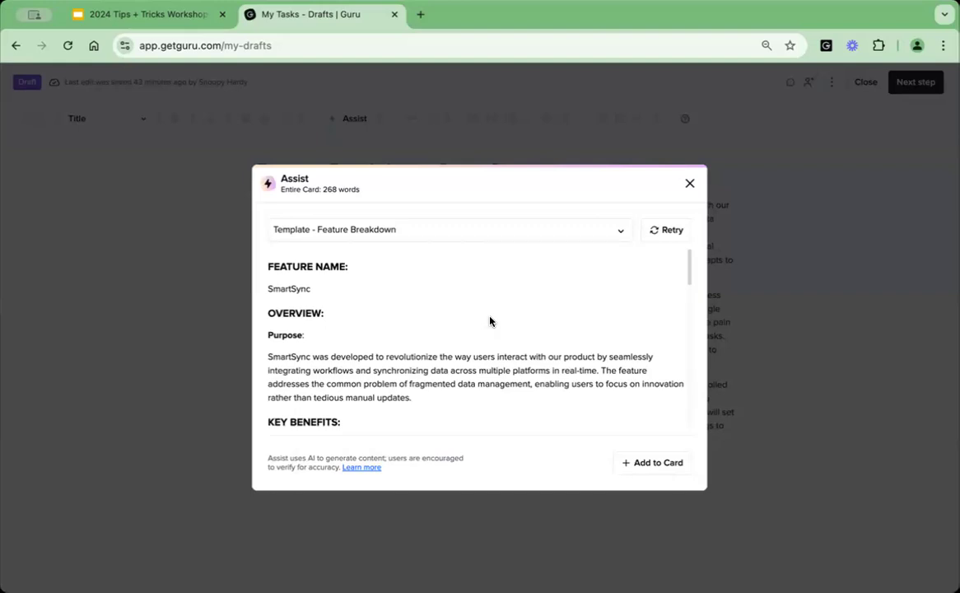
pyautogui.scroll(-4, 490, 321)
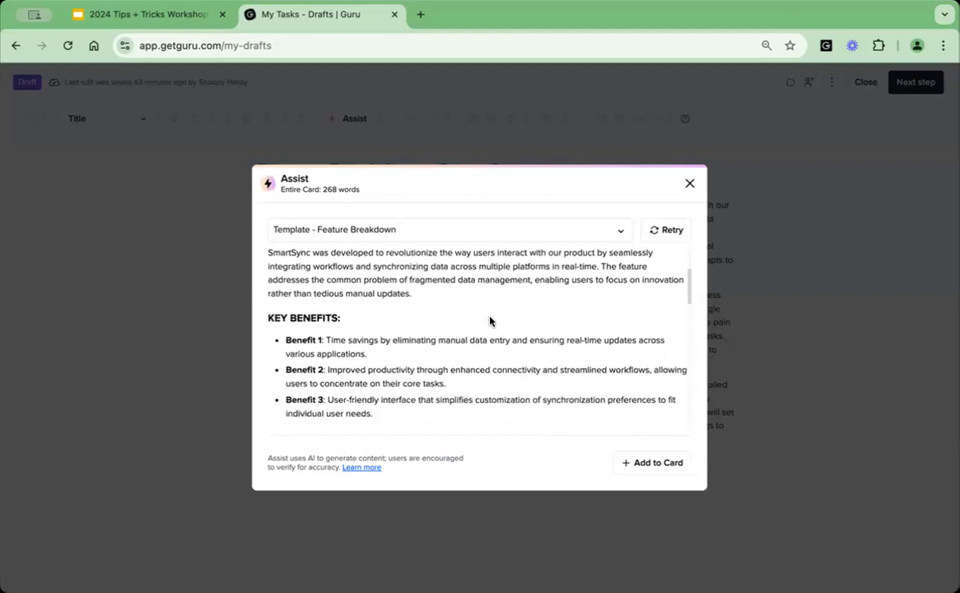
pyautogui.scroll(-4, 490, 321)
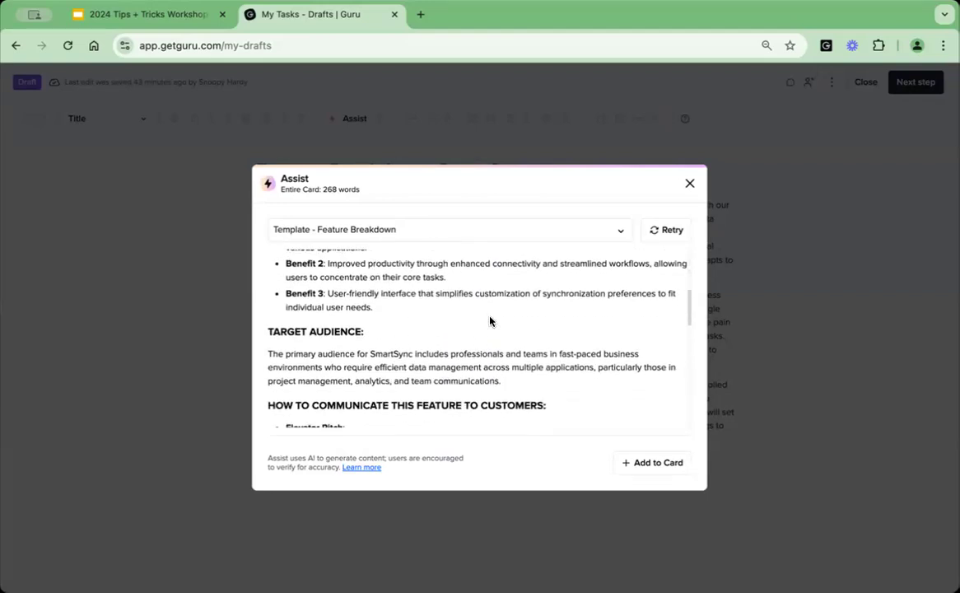
pyautogui.scroll(-4, 490, 321)
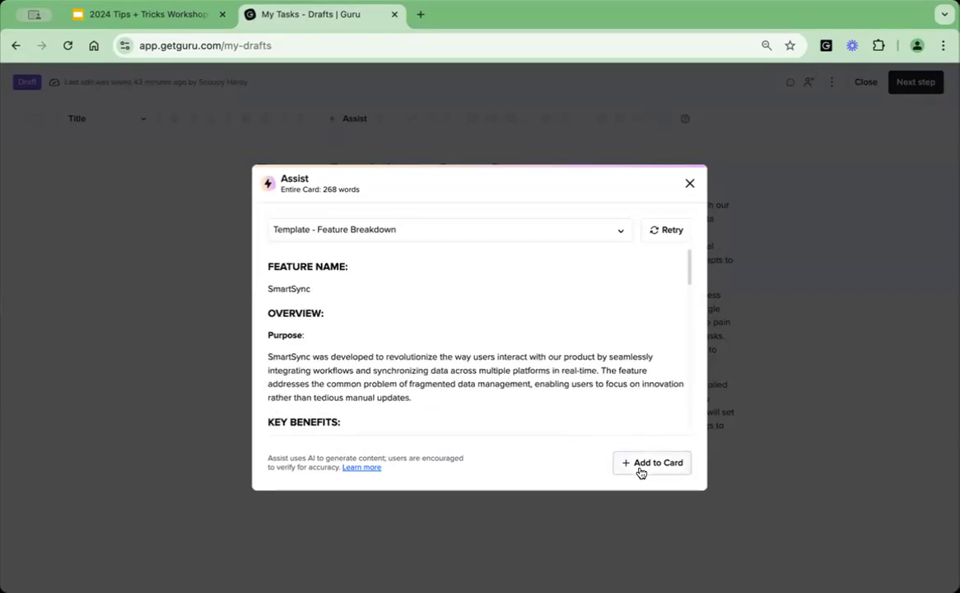
# Add the generated template content to the Card and delete the leftover original text below the Additional Resources section.
pyautogui.click(650, 463)
pyautogui.click(546, 262)
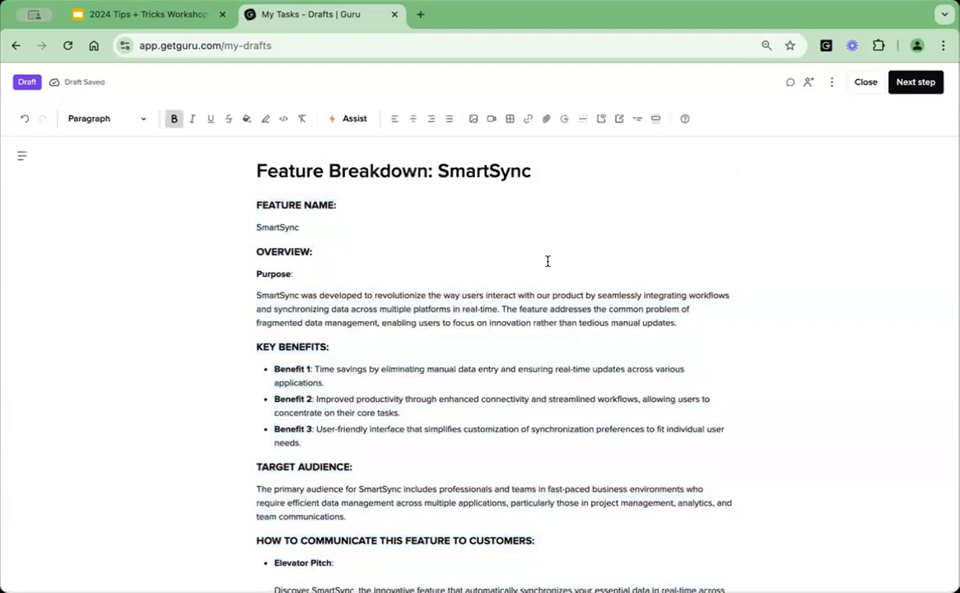
pyautogui.scroll(-10, 546, 262)
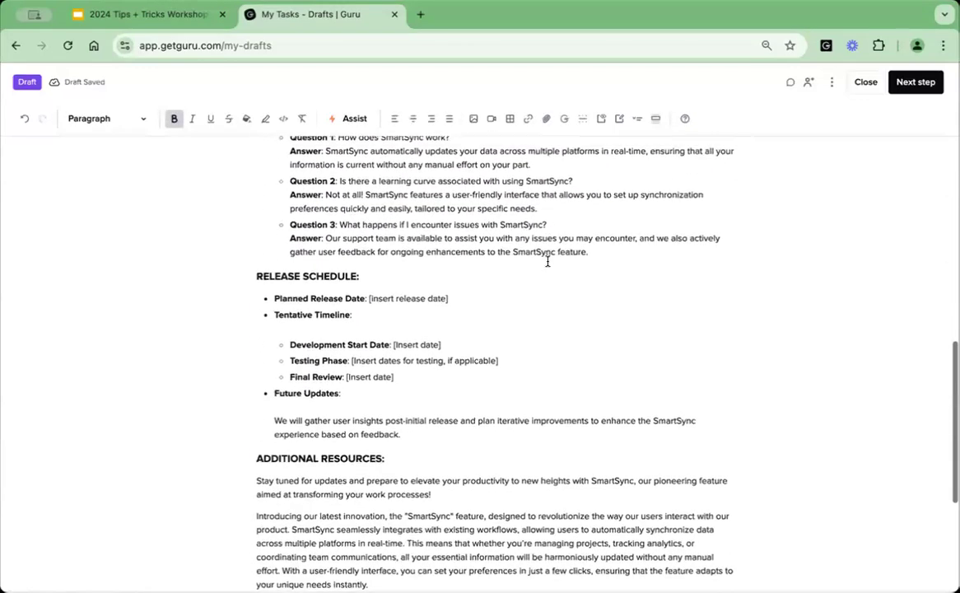
pyautogui.scroll(-4, 547, 261)
pyautogui.moveTo(255, 303); pyautogui.dragTo(671, 571)
pyautogui.press('BackSpace')
pyautogui.scroll(10, 707, 430)
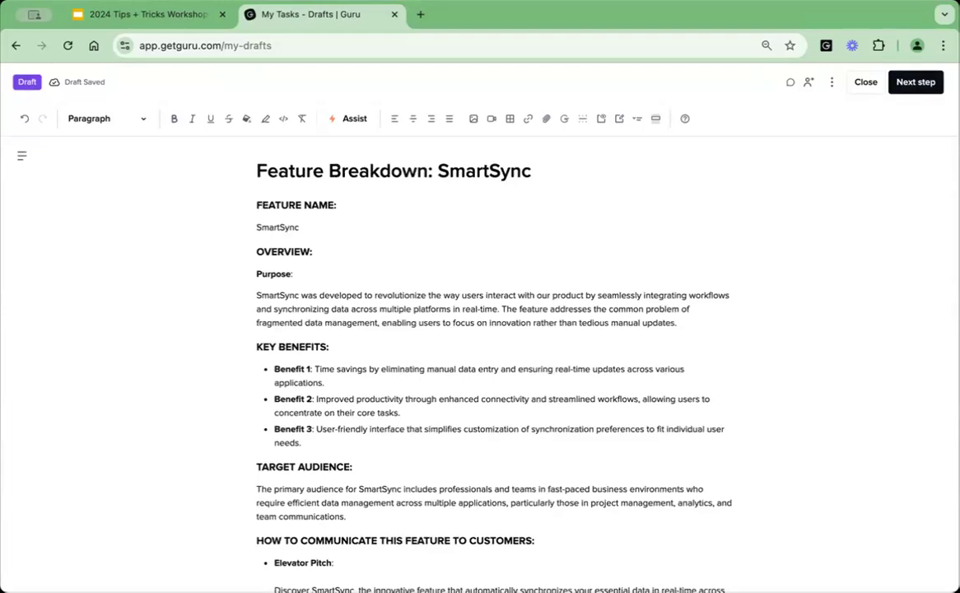
# Switch to the Google Slides deck and advance to tip 6, Edit an answer and close the loop automatically.
pyautogui.click(146, 16)
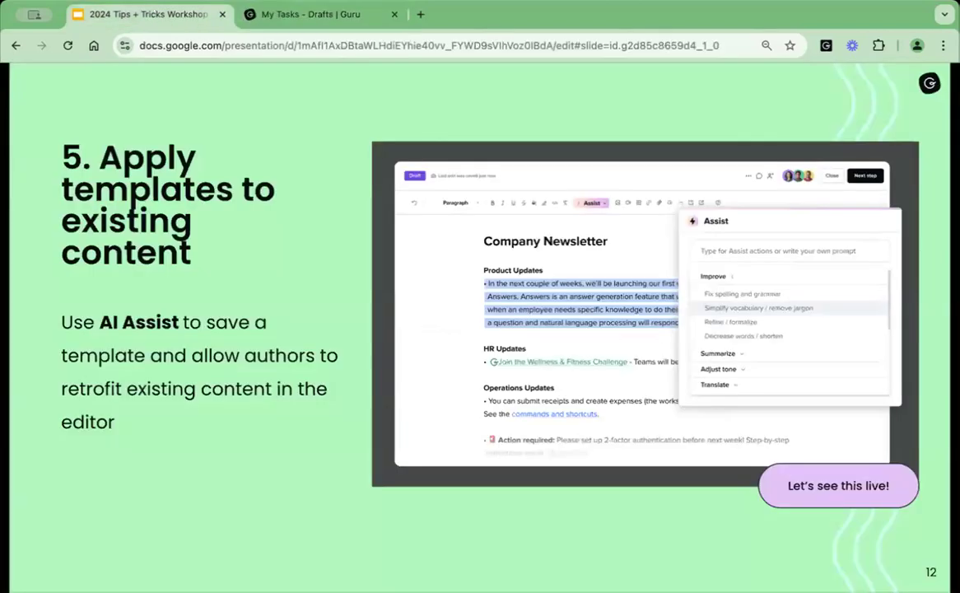
pyautogui.press('Right')
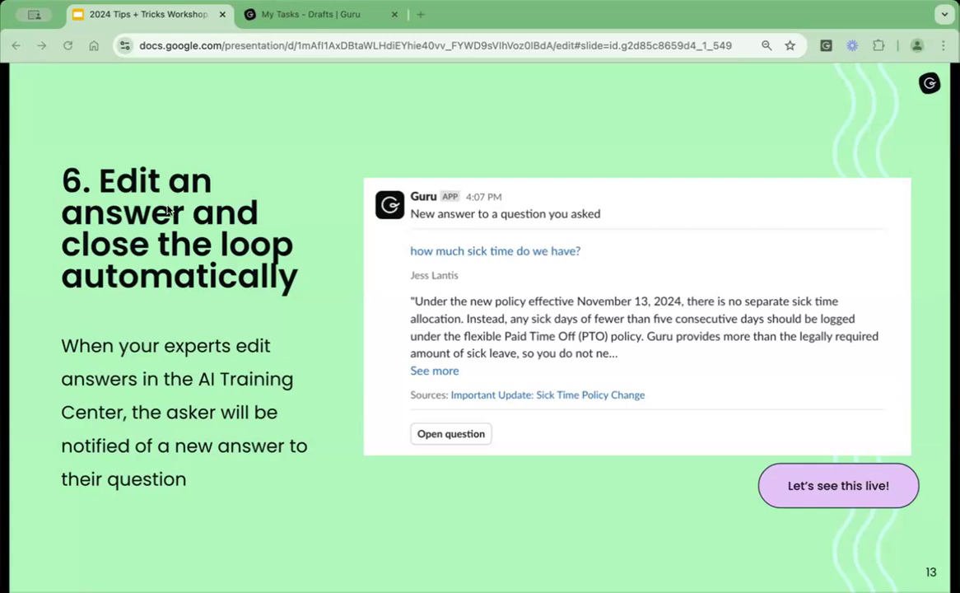
# Return to Guru, close the SmartSync draft, and filter the AI Training Center questions to No answer returned.
pyautogui.click(315, 16)
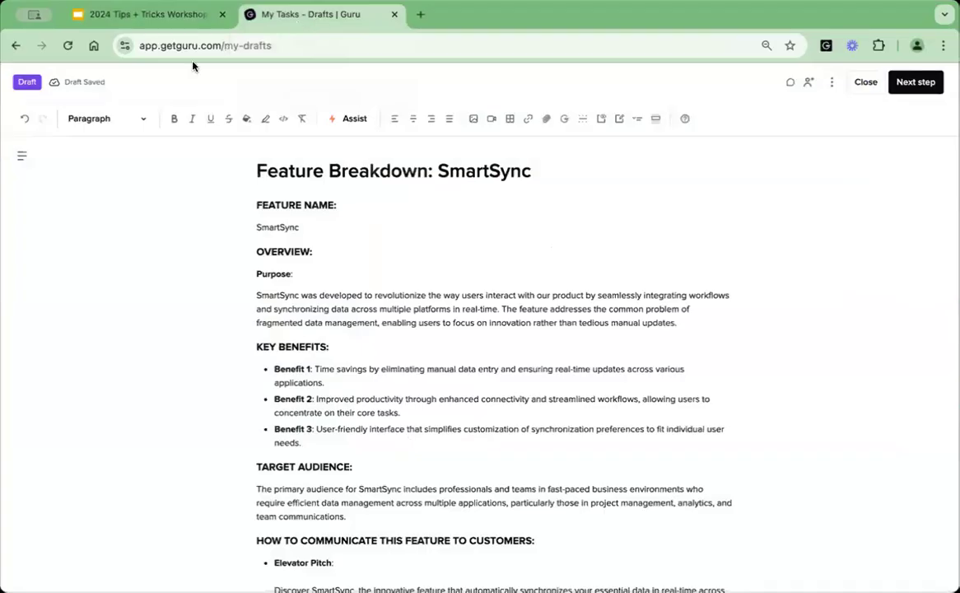
pyautogui.click(856, 90)
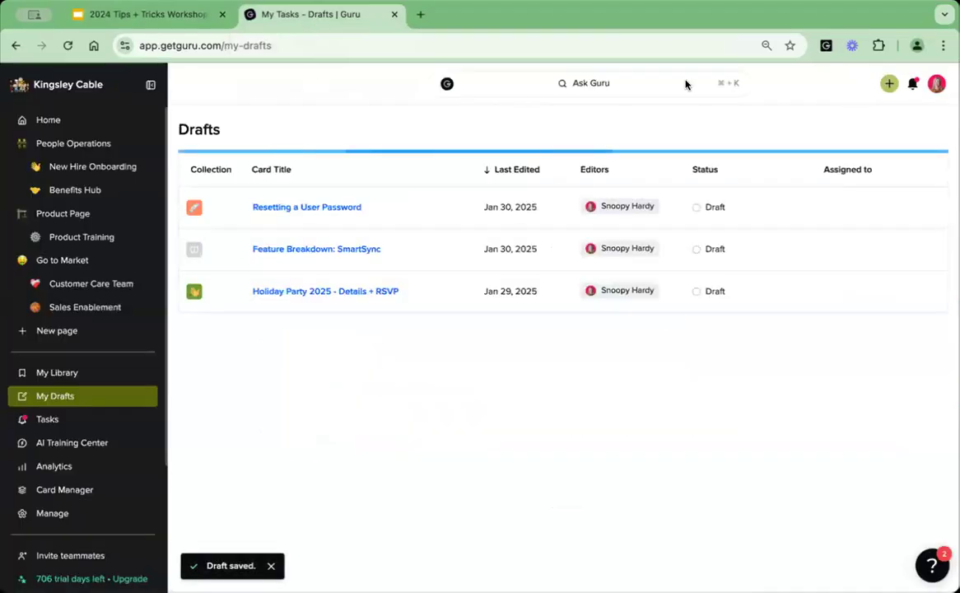
pyautogui.click(78, 445)
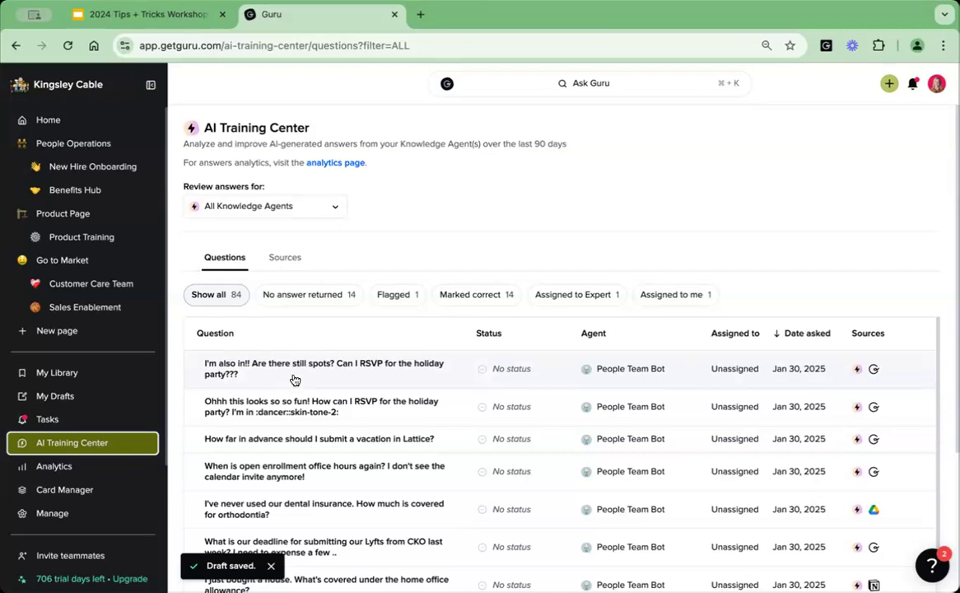
pyautogui.click(312, 295)
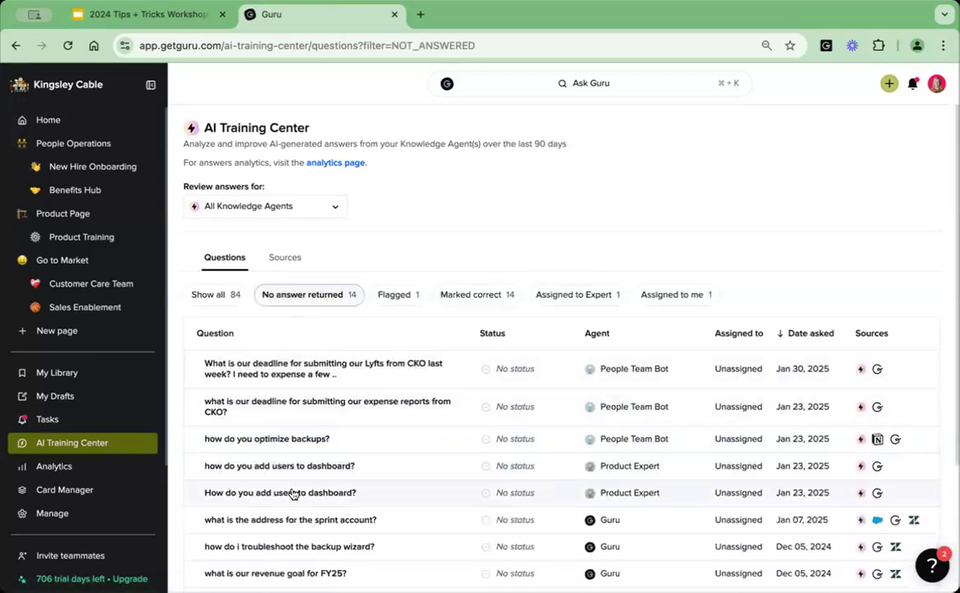
# Open the answer to "how do you optimize backups?" for editing and remove its three existing sources.
pyautogui.click(337, 442)
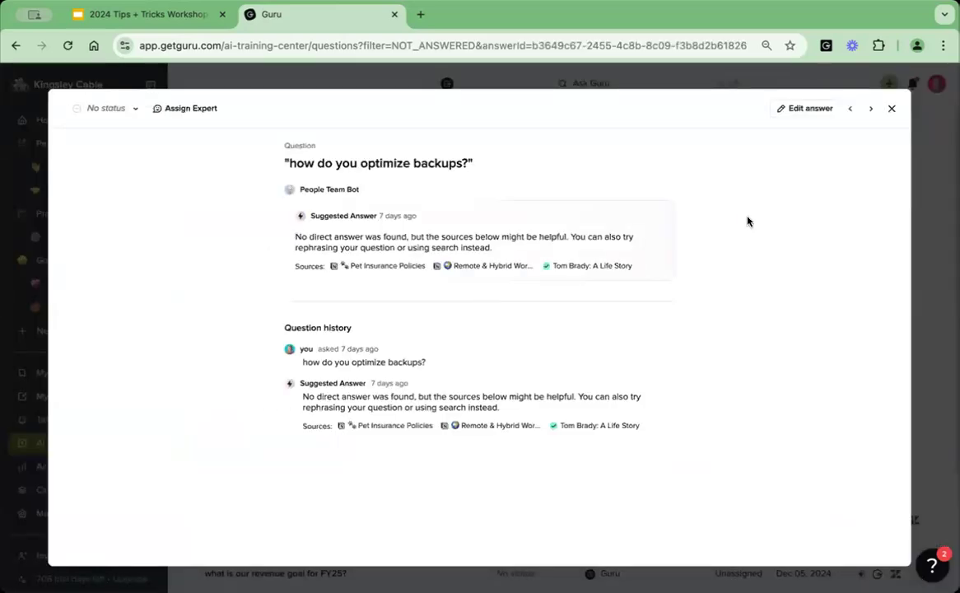
pyautogui.click(805, 109)
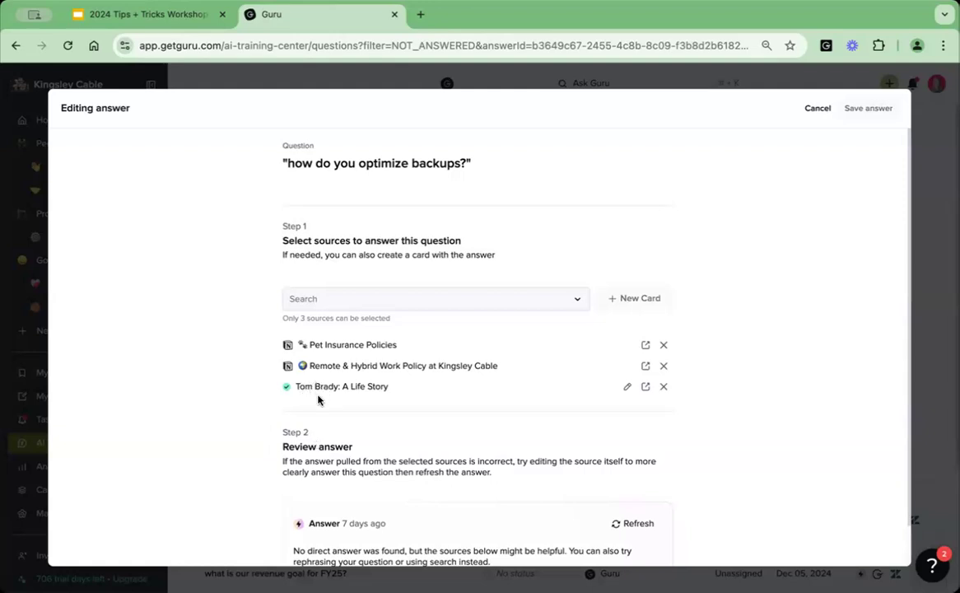
pyautogui.click(663, 387)
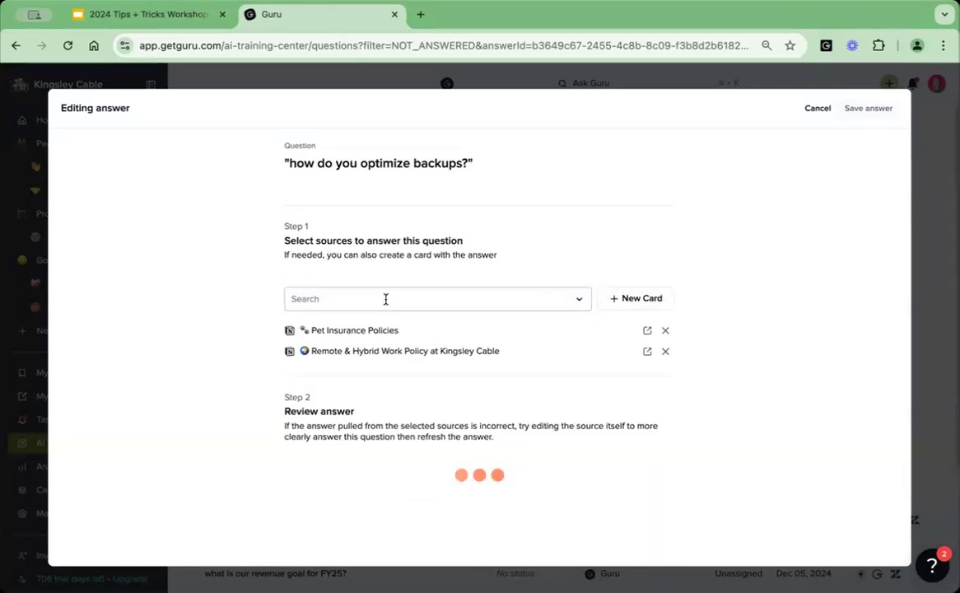
pyautogui.click(665, 330)
pyautogui.click(665, 330)
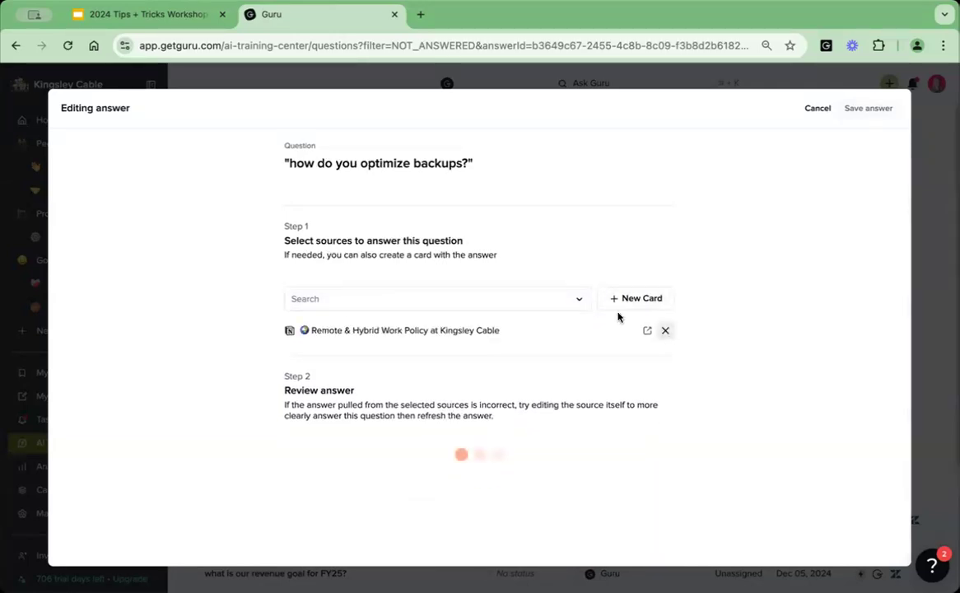
# Try answering the question with the How to Use Guru Card after searching sources for "backup wizard", and cancel the edit.
pyautogui.click(404, 299)
pyautogui.write('backup')
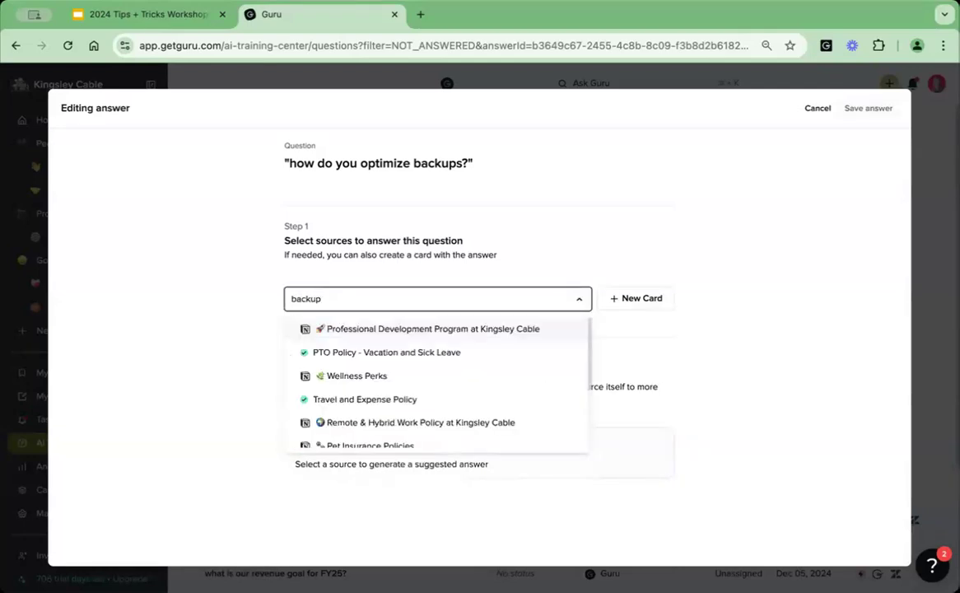
pyautogui.write(' wiz')
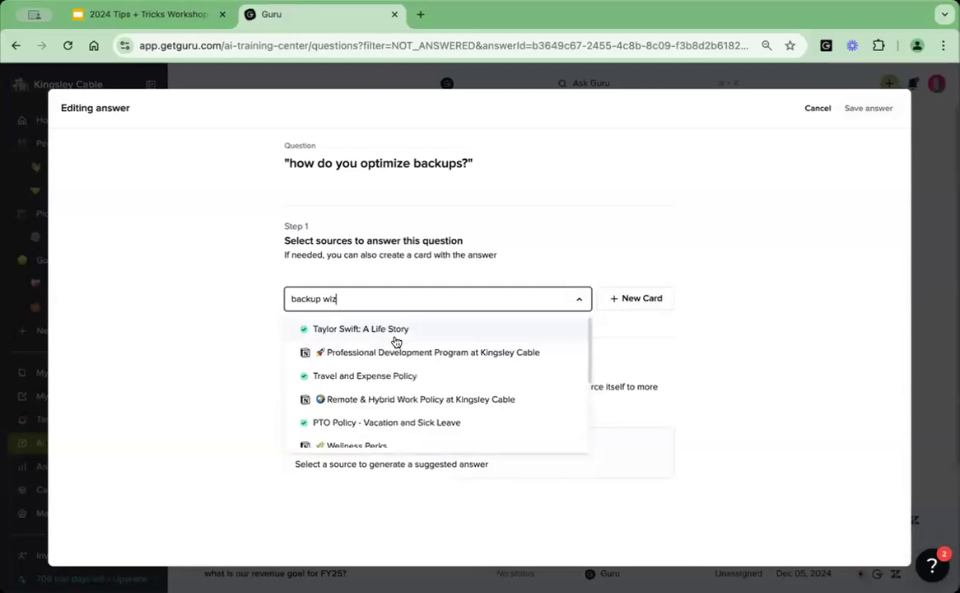
pyautogui.write('ard')
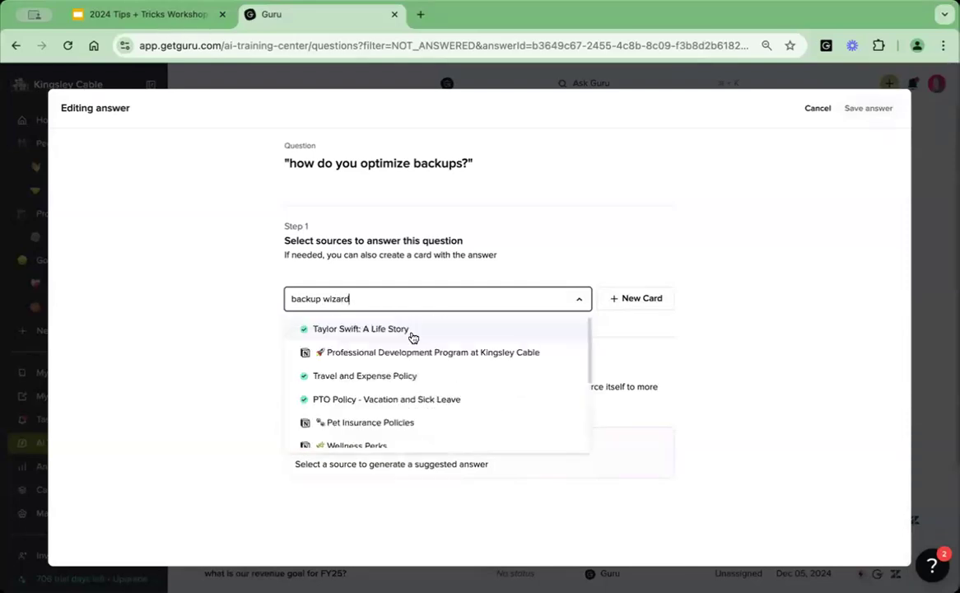
pyautogui.scroll(-5, 427, 380)
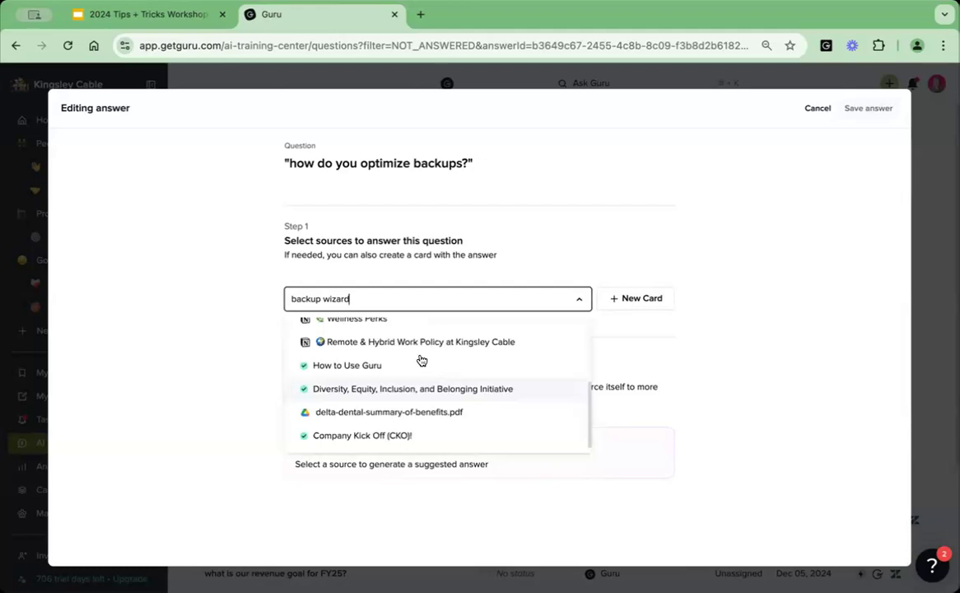
pyautogui.click(402, 367)
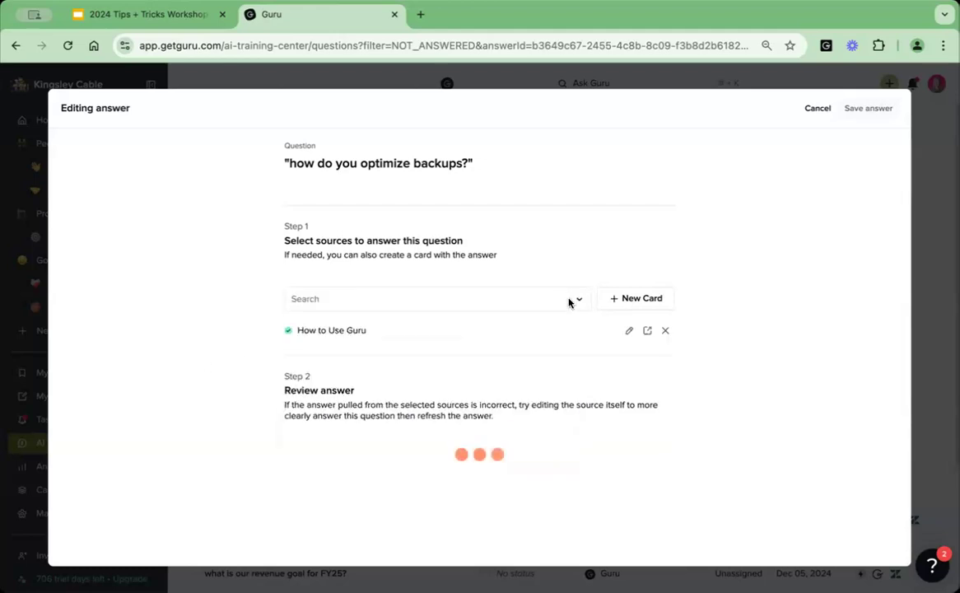
pyautogui.click(817, 108)
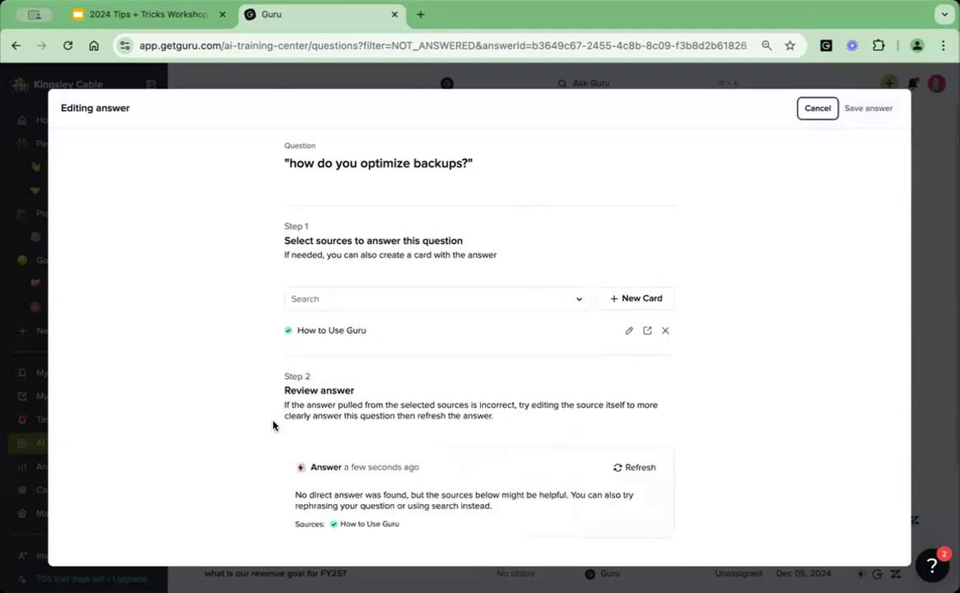
pyautogui.click(891, 108)
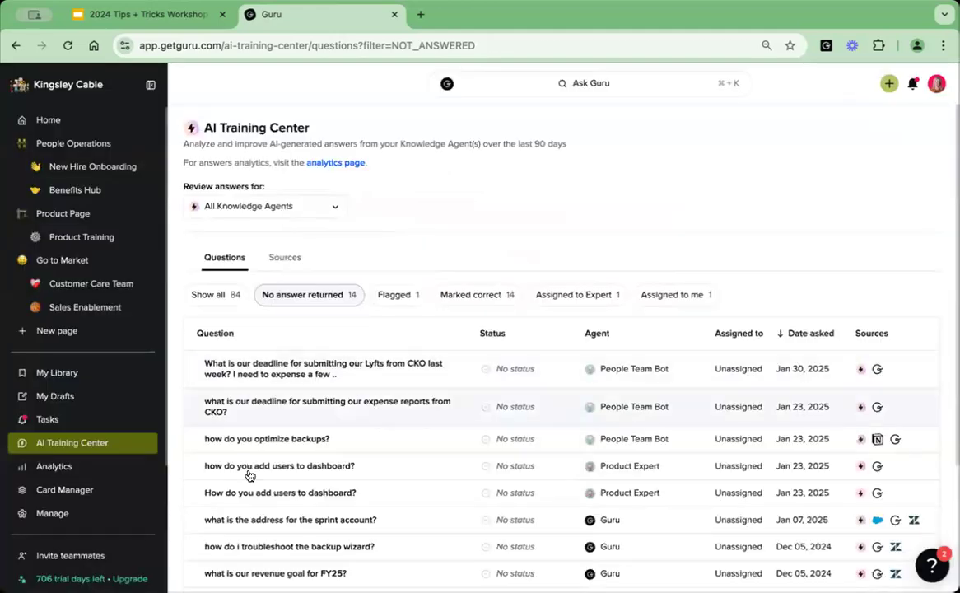
# Open the answer to "why are reports timing out?" for editing and remove its private sources.
pyautogui.scroll(-2, 246, 502)
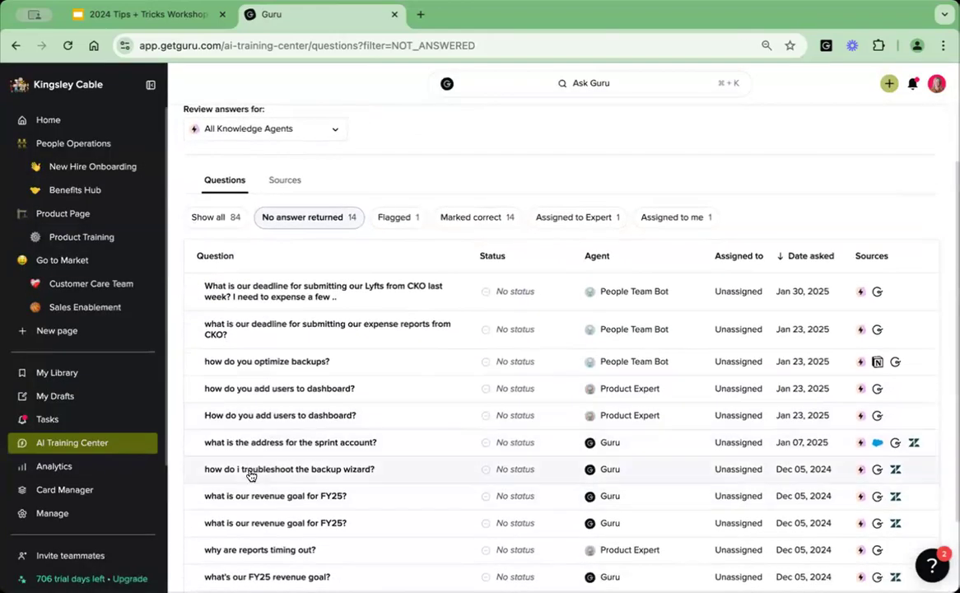
pyautogui.scroll(-1, 254, 514)
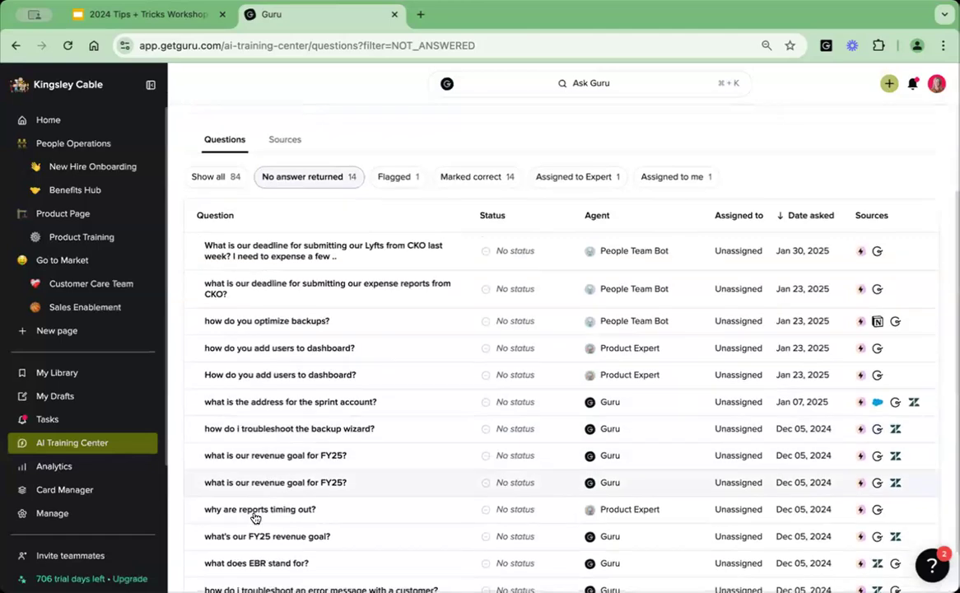
pyautogui.click(248, 505)
pyautogui.click(795, 110)
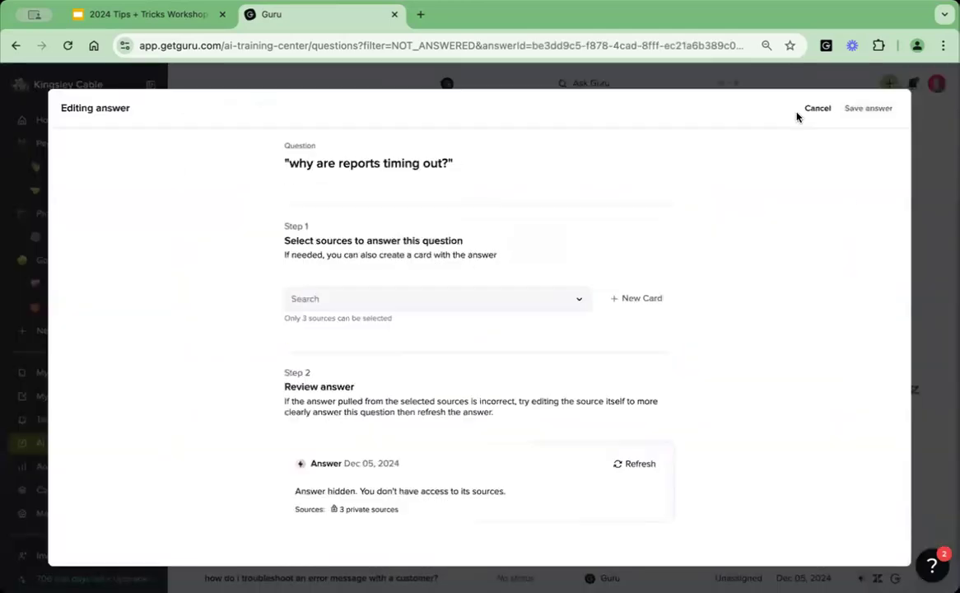
pyautogui.click(663, 345)
pyautogui.click(663, 330)
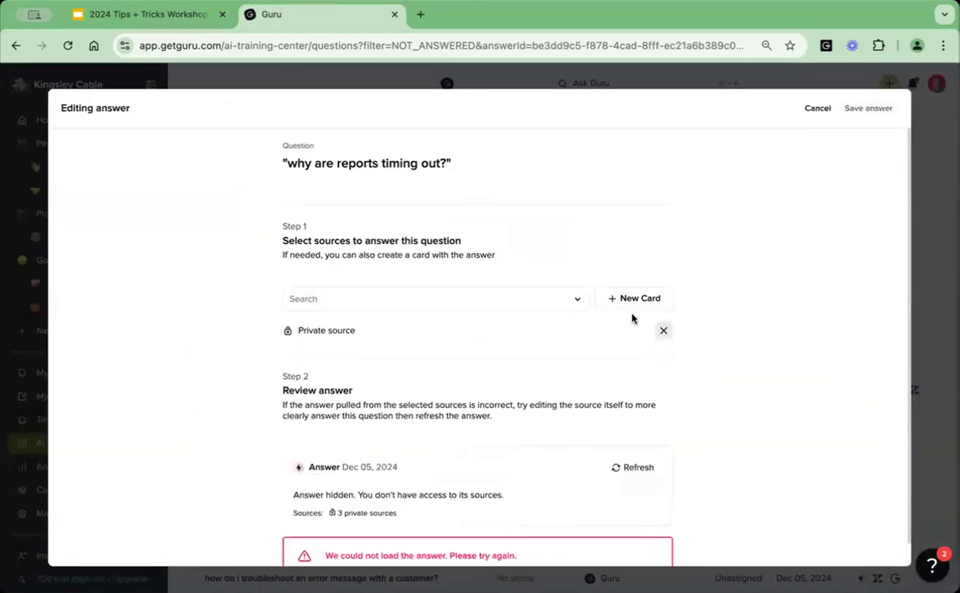
pyautogui.click(663, 330)
# Search for "time out", add Ticket: Report Generation Timing Out as a source, and also add the Add Users to Backup Wizard Card.
pyautogui.click(474, 298)
pyautogui.write('time out')
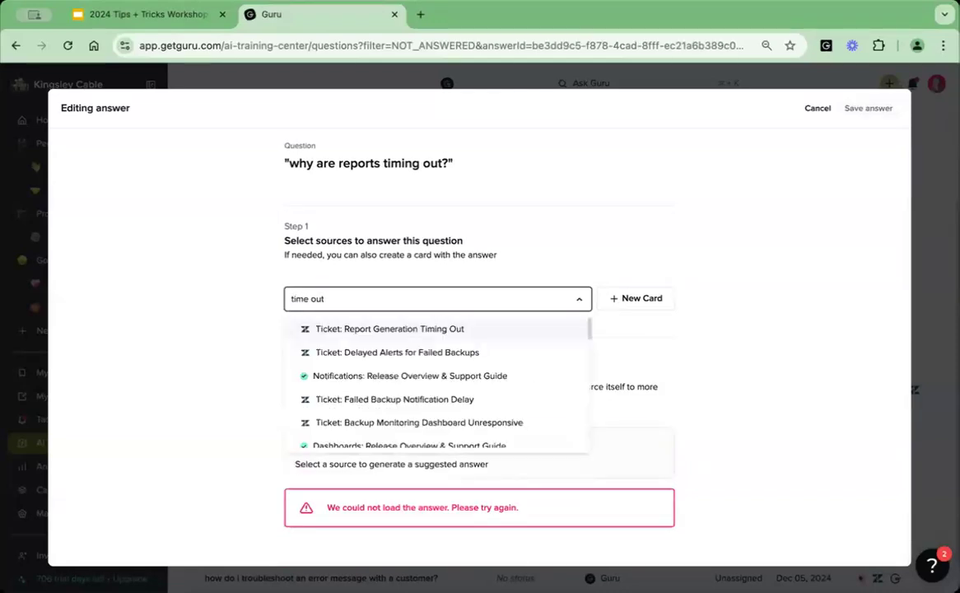
pyautogui.click(383, 328)
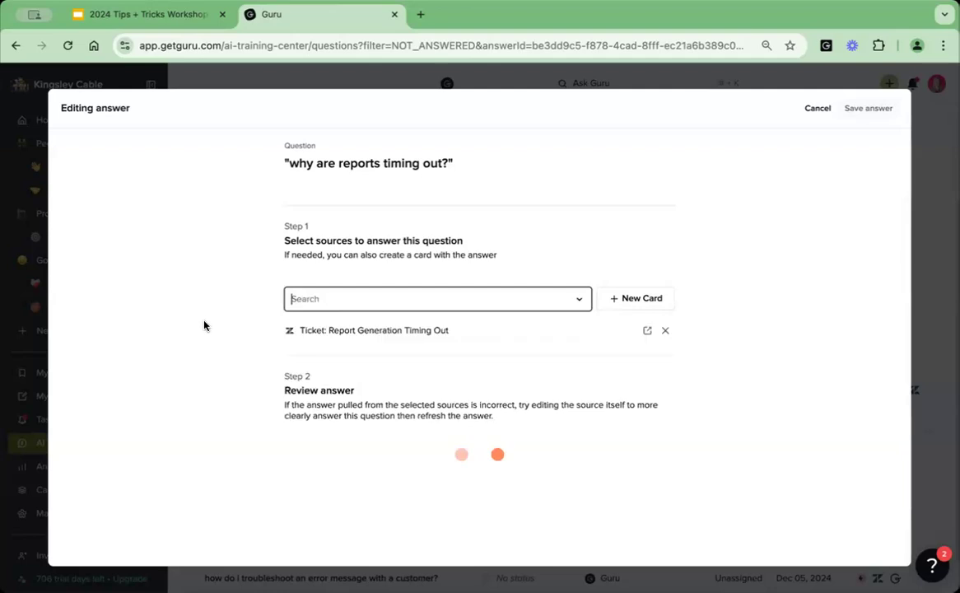
pyautogui.click(405, 299)
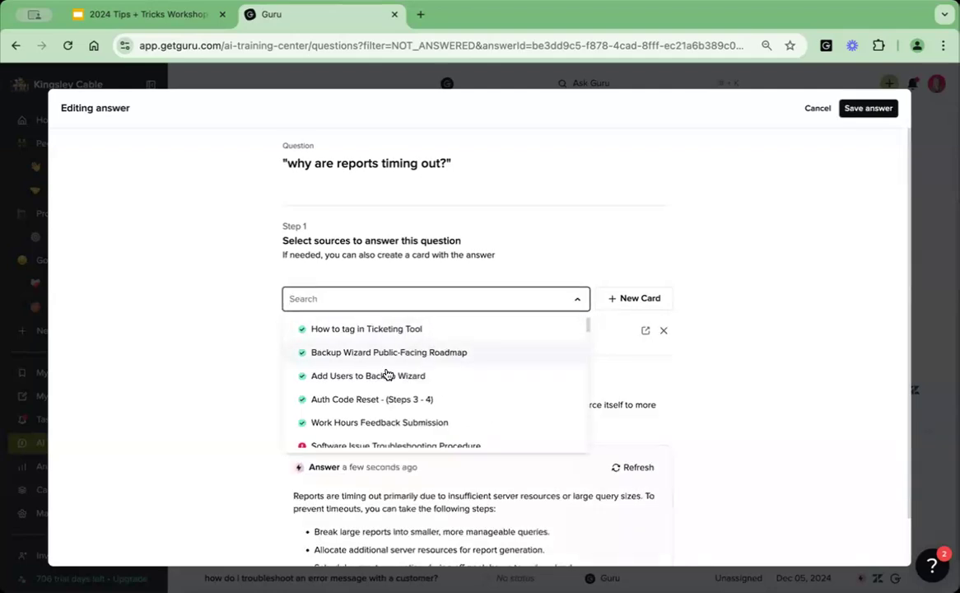
pyautogui.click(402, 375)
# Search the available sources for further "time out" matches and dismiss the list without adding one.
pyautogui.click(339, 298)
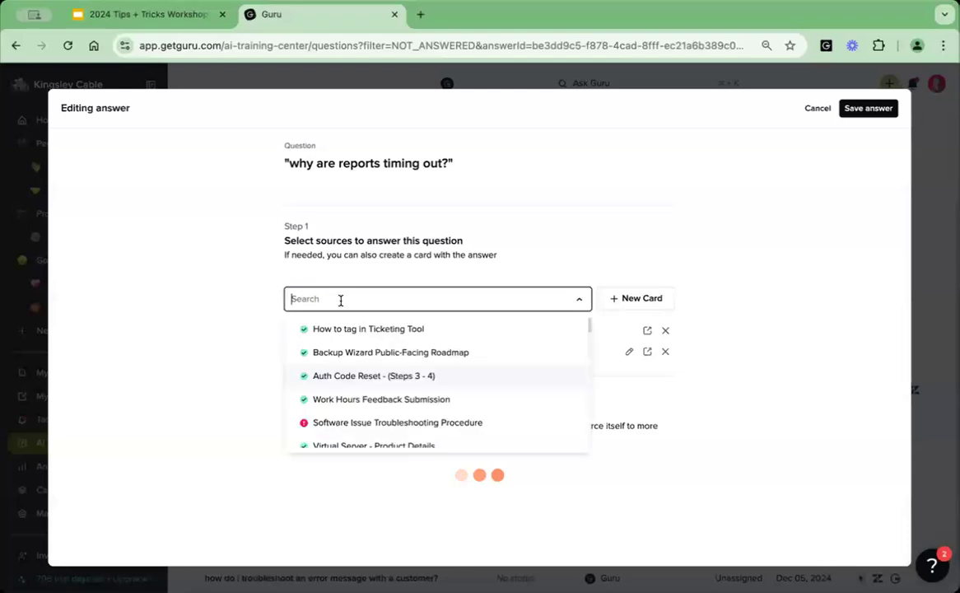
pyautogui.write('time out')
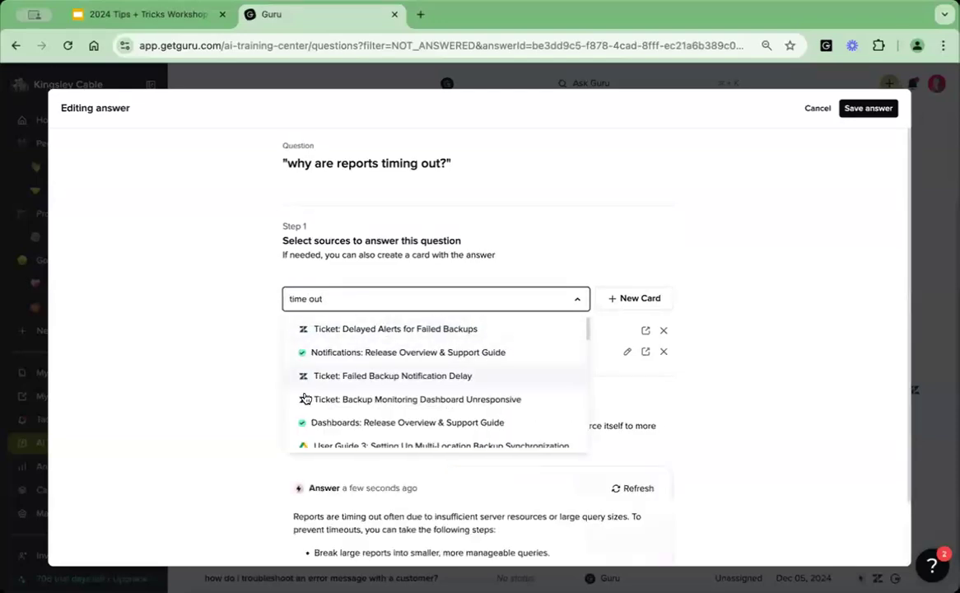
pyautogui.click(249, 397)
# Review the regenerated answer to "why are reports timing out?", save it, and close the question.
pyautogui.scroll(-1, 250, 397)
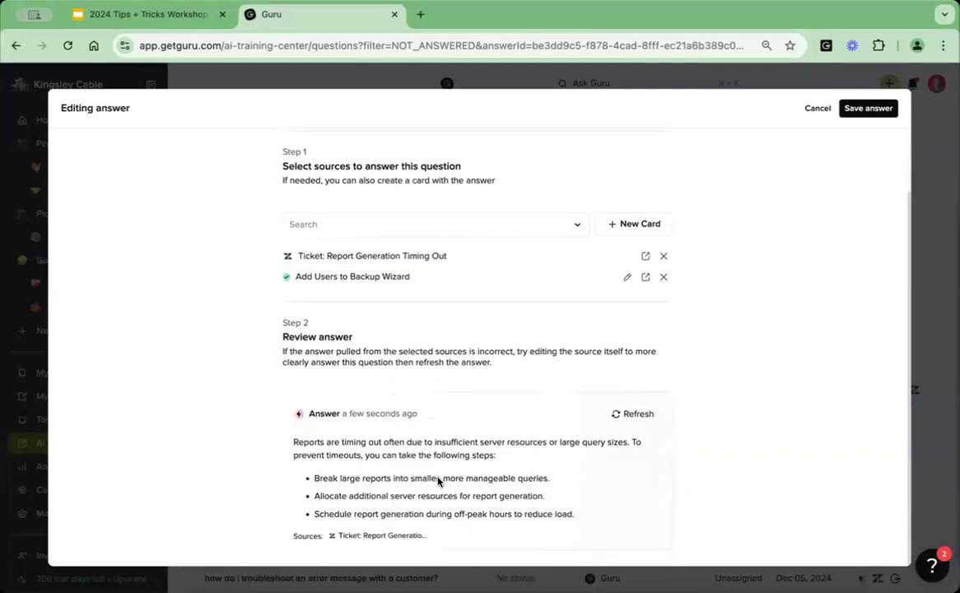
pyautogui.scroll(2, 448, 491)
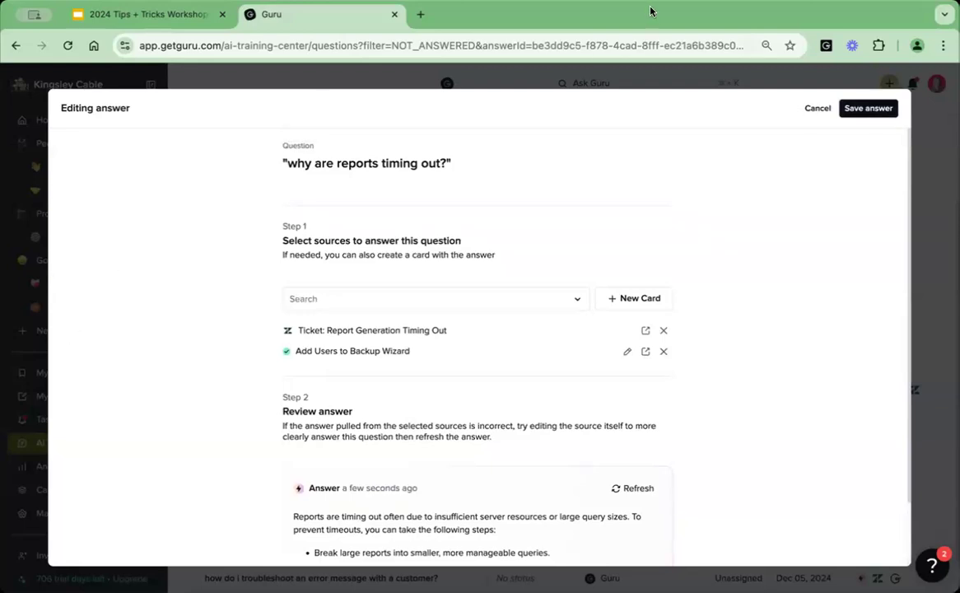
pyautogui.click(862, 110)
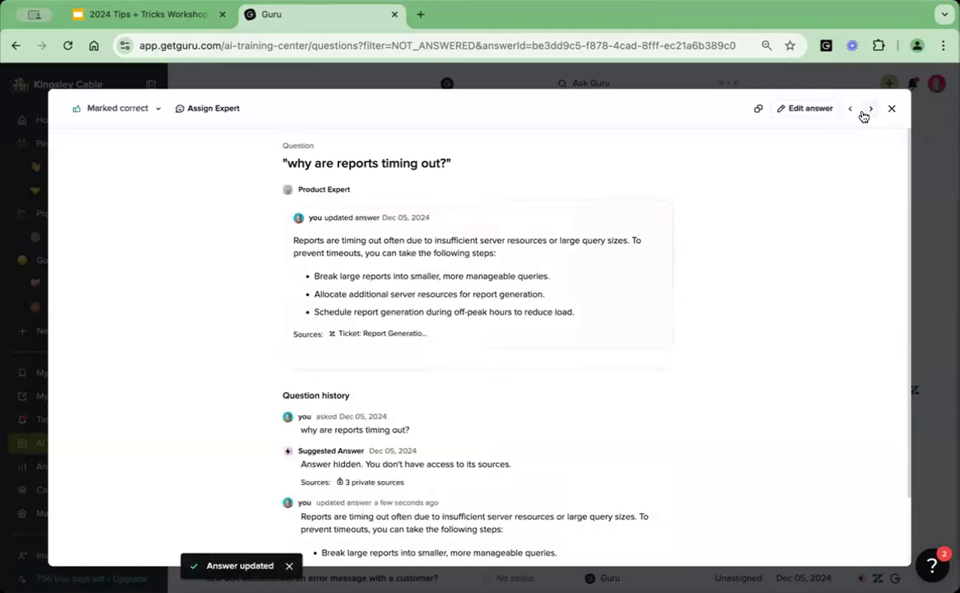
pyautogui.click(892, 110)
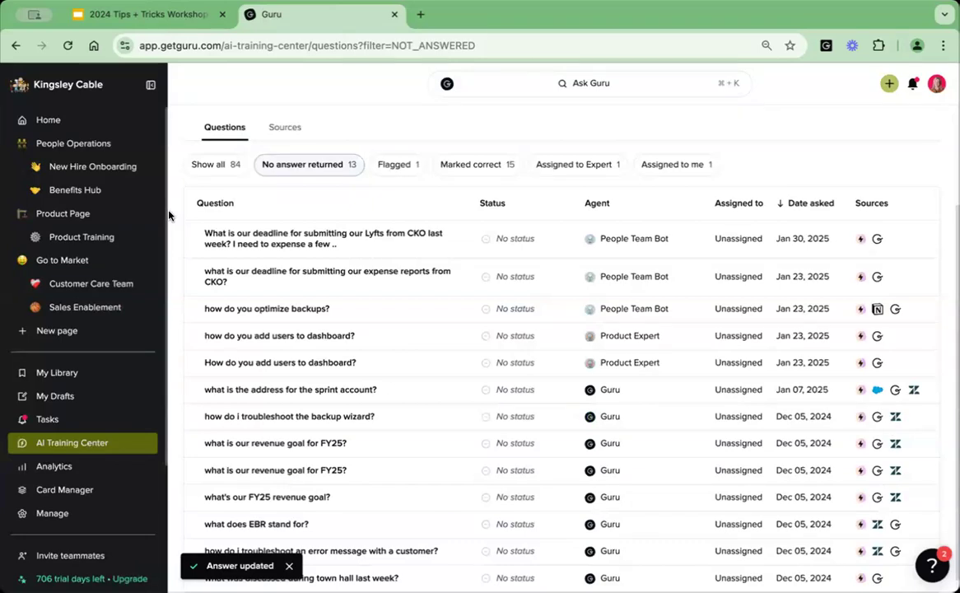
# Switch back to the Google Slides deck and advance past tip 7 to tip 8 on creating niche Knowledge Agents.
pyautogui.click(152, 17)
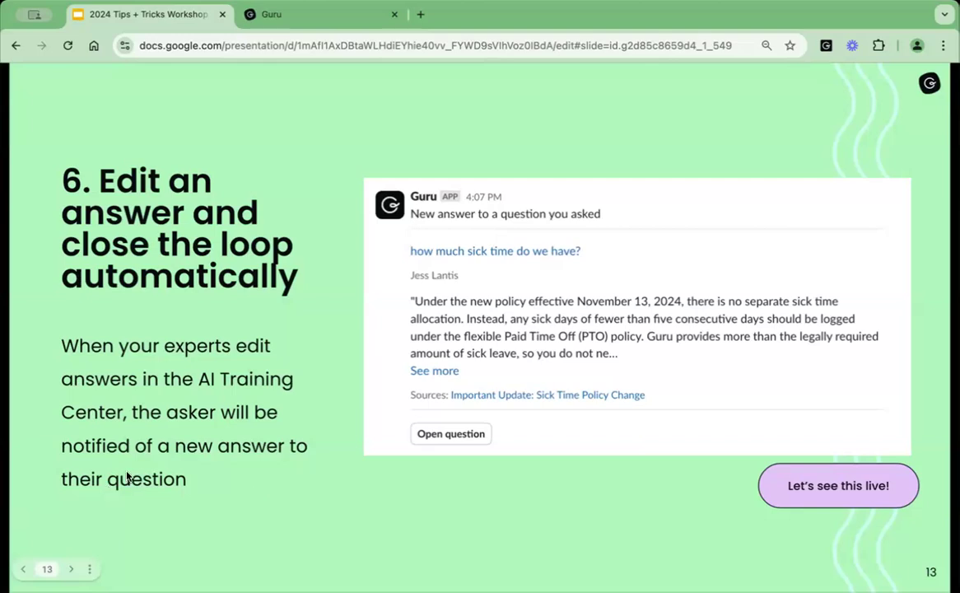
pyautogui.press('super+Tab')
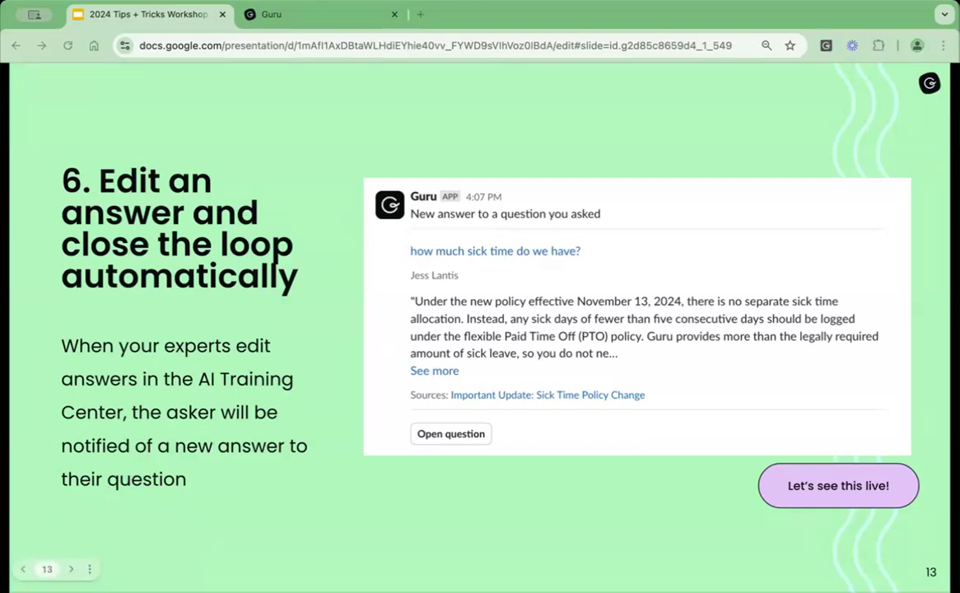
pyautogui.press('Right')
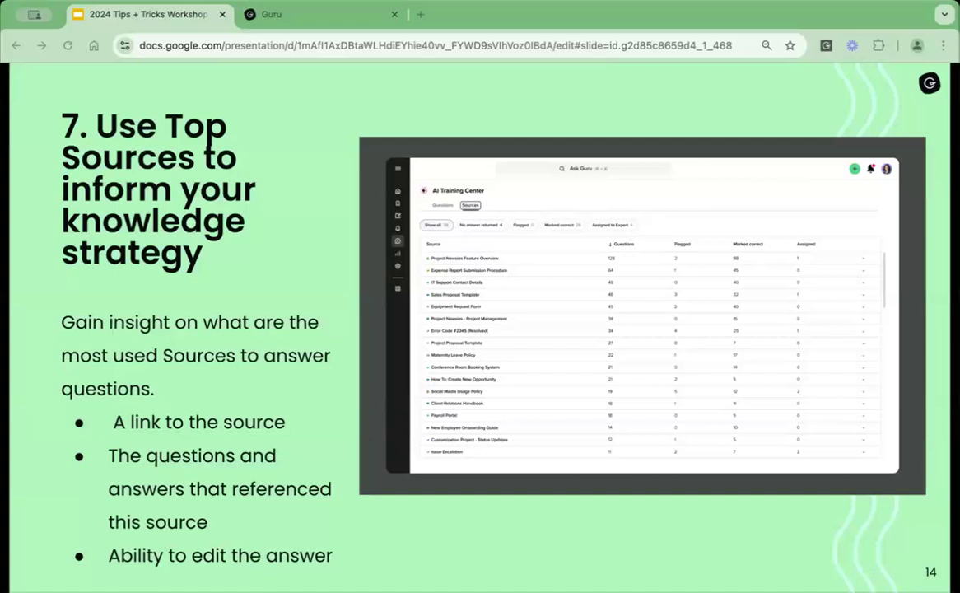
pyautogui.press('Right')
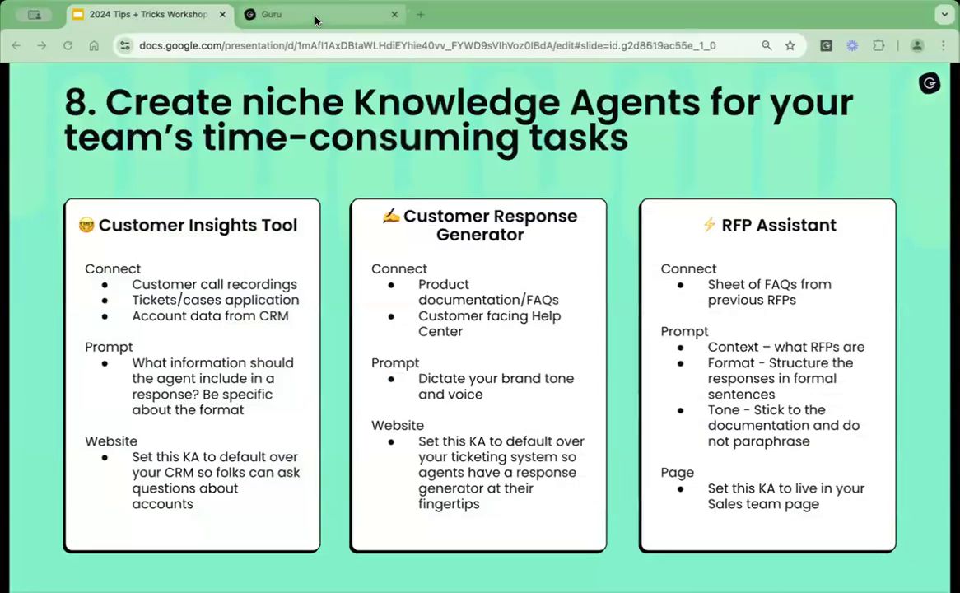
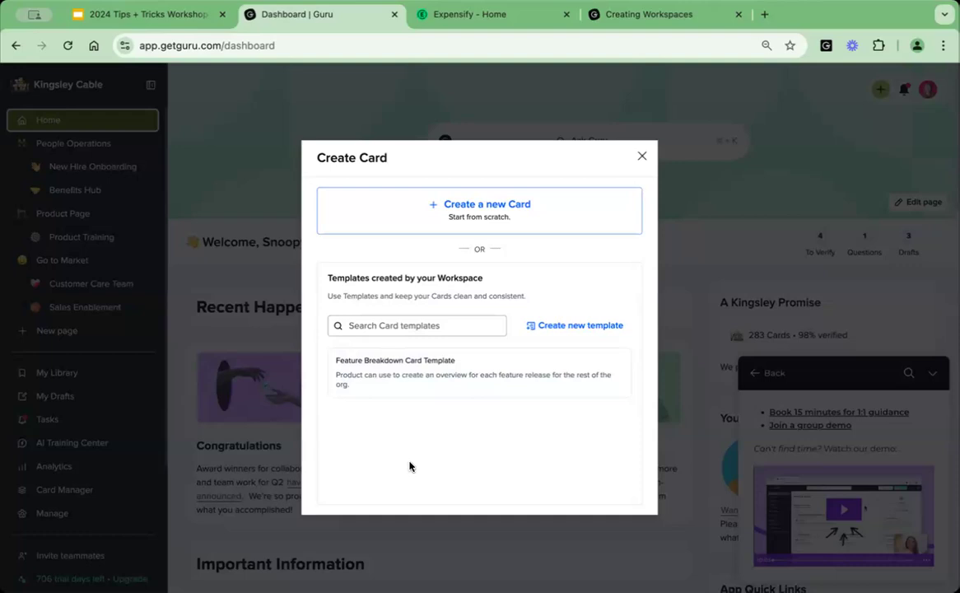
# Start a new Card from the Feature Breakdown Card Template.
pyautogui.moveTo(614, 383)
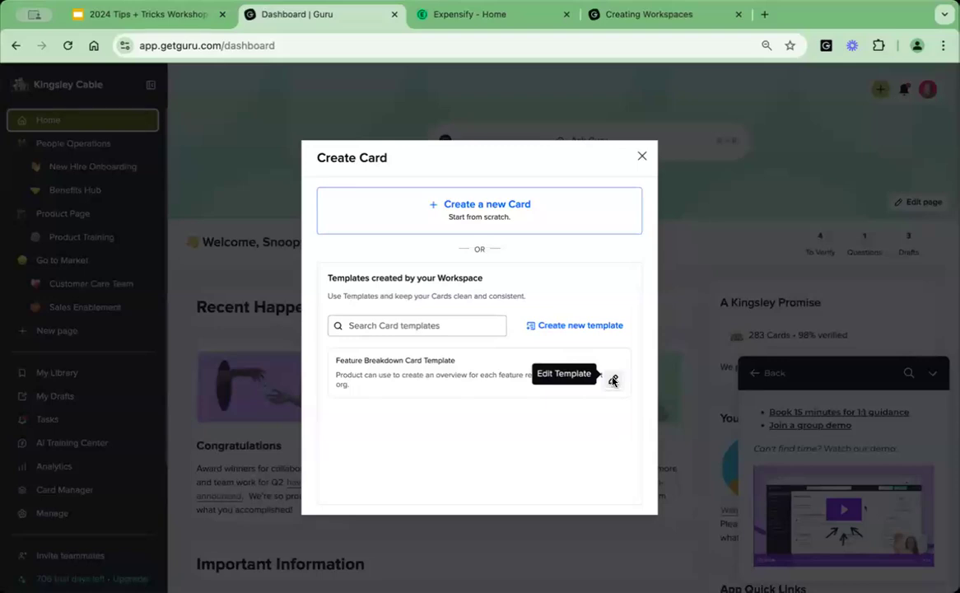
pyautogui.click(613, 381)
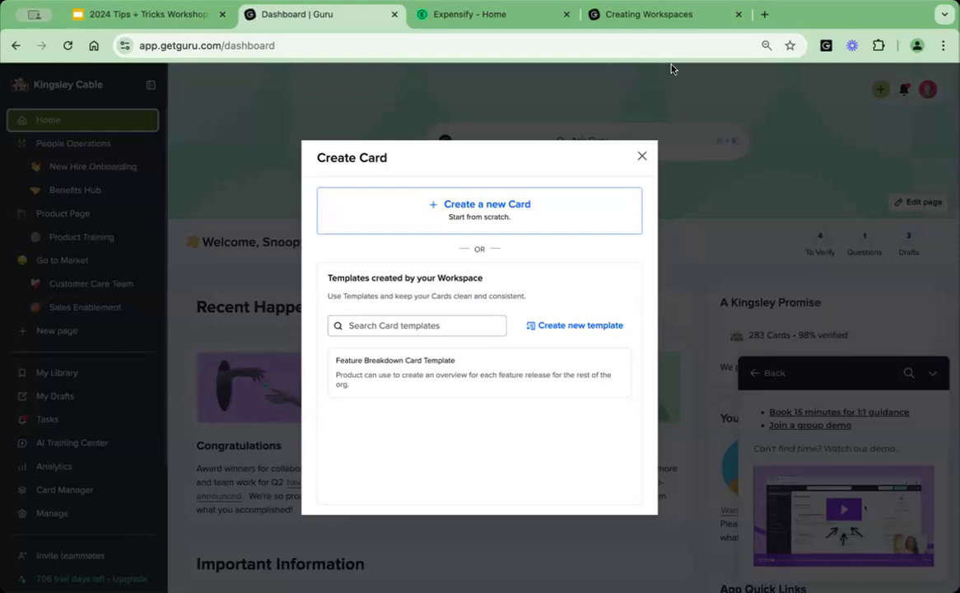
pyautogui.moveTo(600, 377)
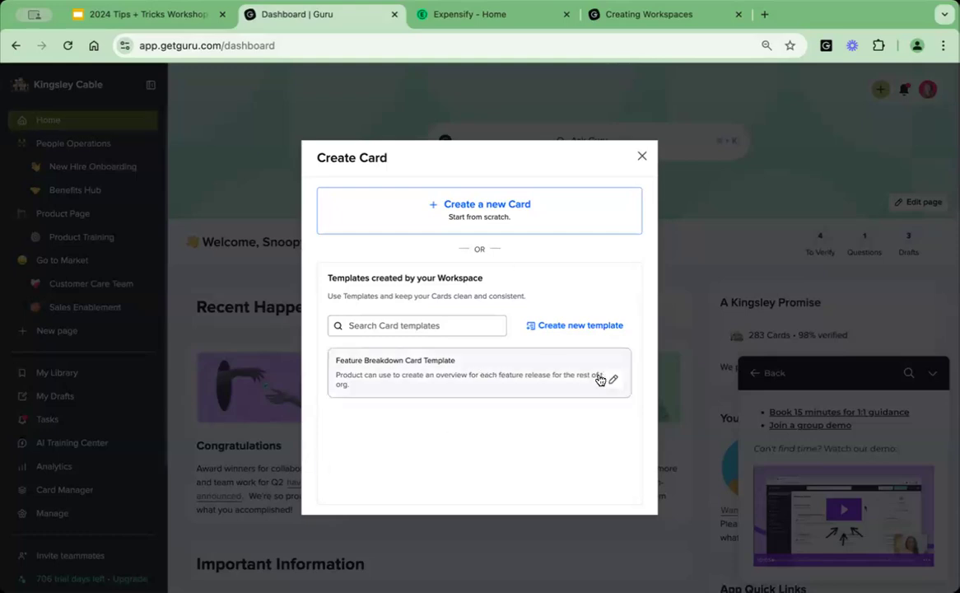
pyautogui.click(527, 382)
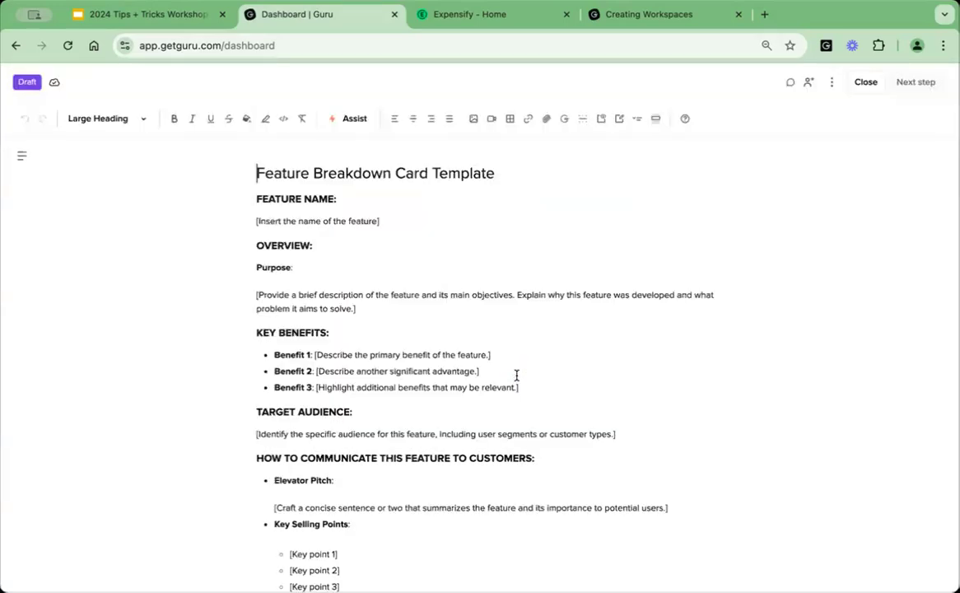
# Run Assist on the entire Card with the custom prompt "Turn this template into markdown format".
pyautogui.click(349, 125)
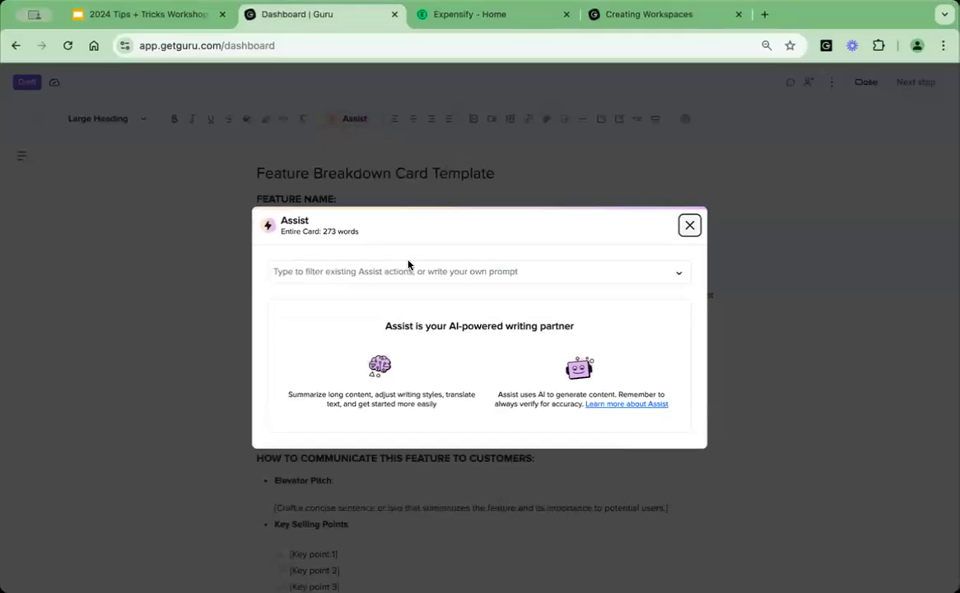
pyautogui.click(370, 271)
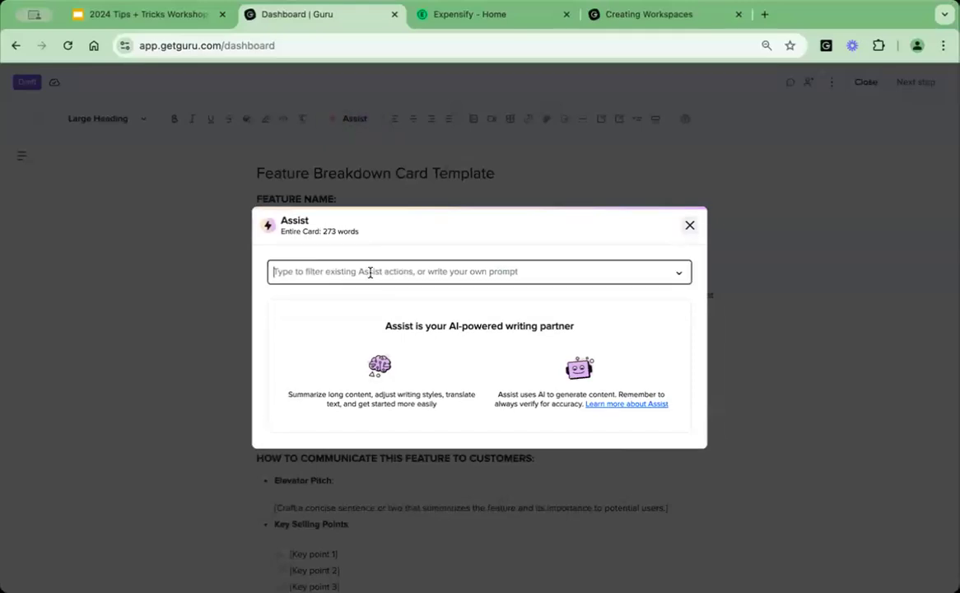
pyautogui.write('Turn thi')
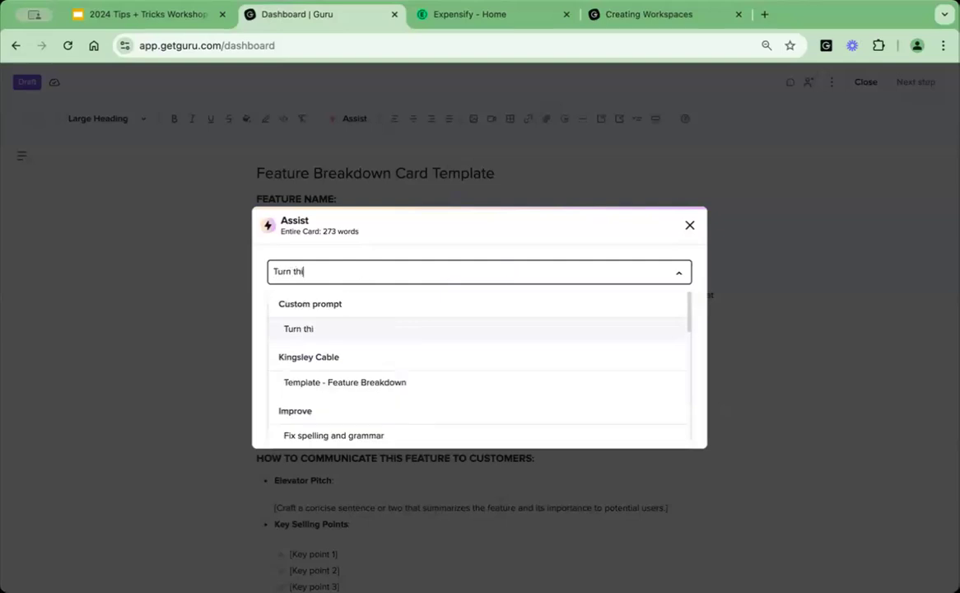
pyautogui.write('s template into markdown')
pyautogui.press('Return')
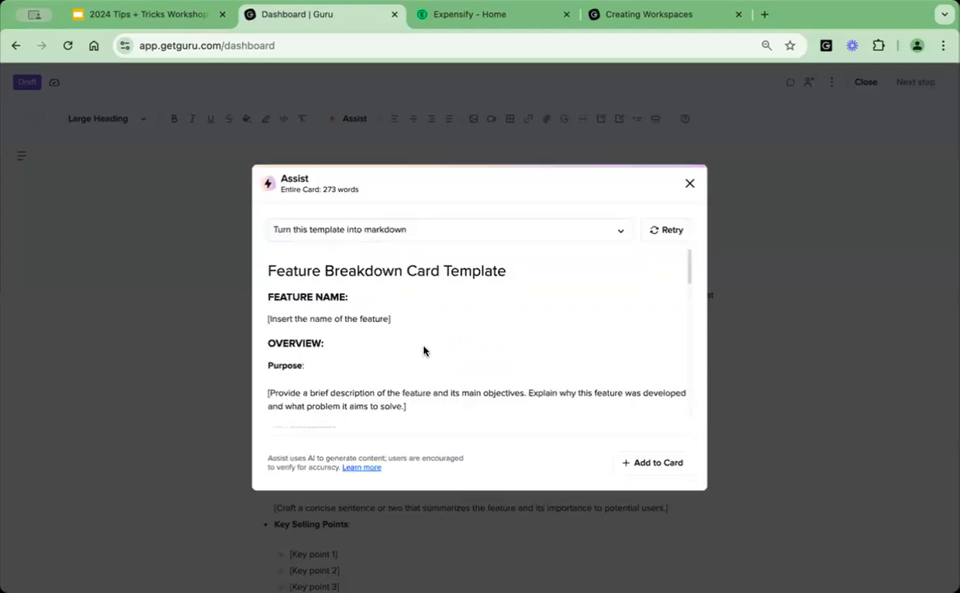
pyautogui.click(458, 230)
pyautogui.write('format')
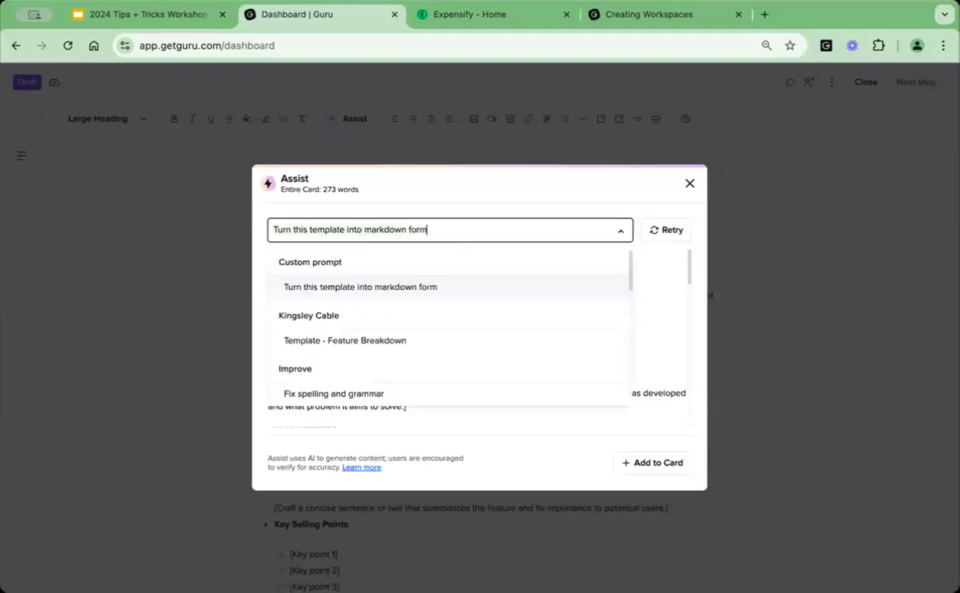
pyautogui.press('Return')
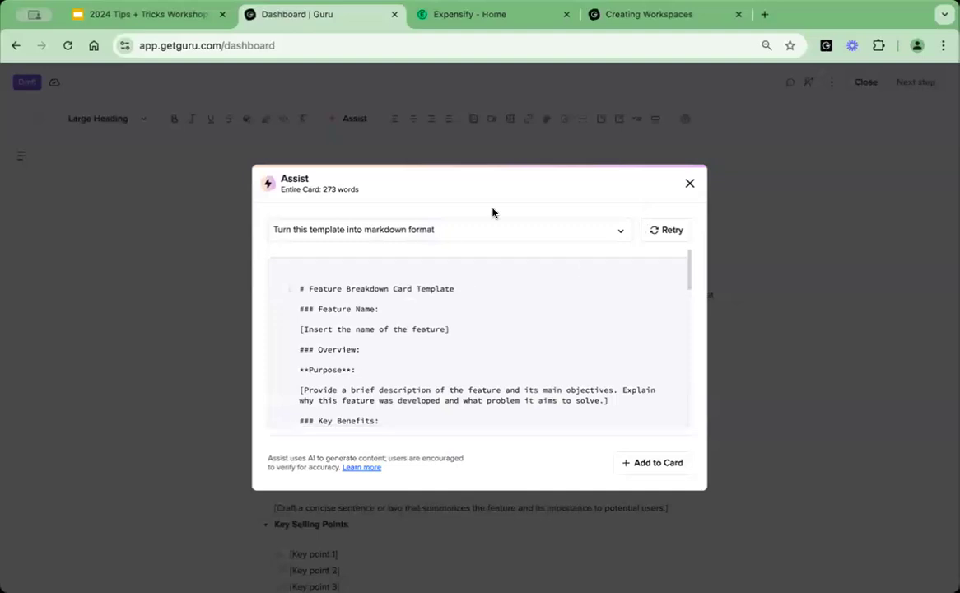
# Copy the generated markdown code block, then close Assist and the Card draft.
pyautogui.click(652, 273)
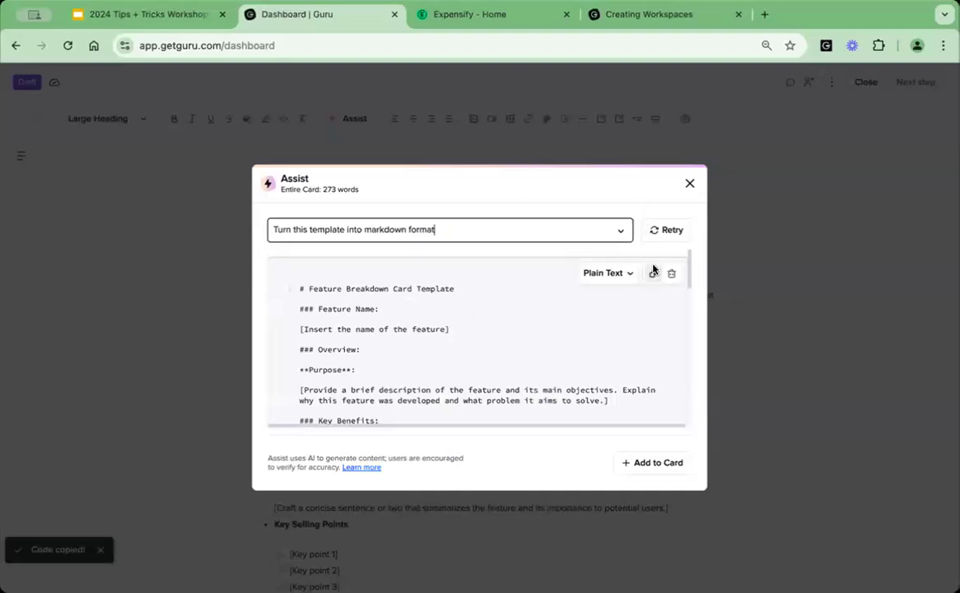
pyautogui.click(689, 182)
pyautogui.click(865, 83)
# Open the Assist for Authors prompt management from Workspace Preferences and look through the custom Assist actions.
pyautogui.click(75, 513)
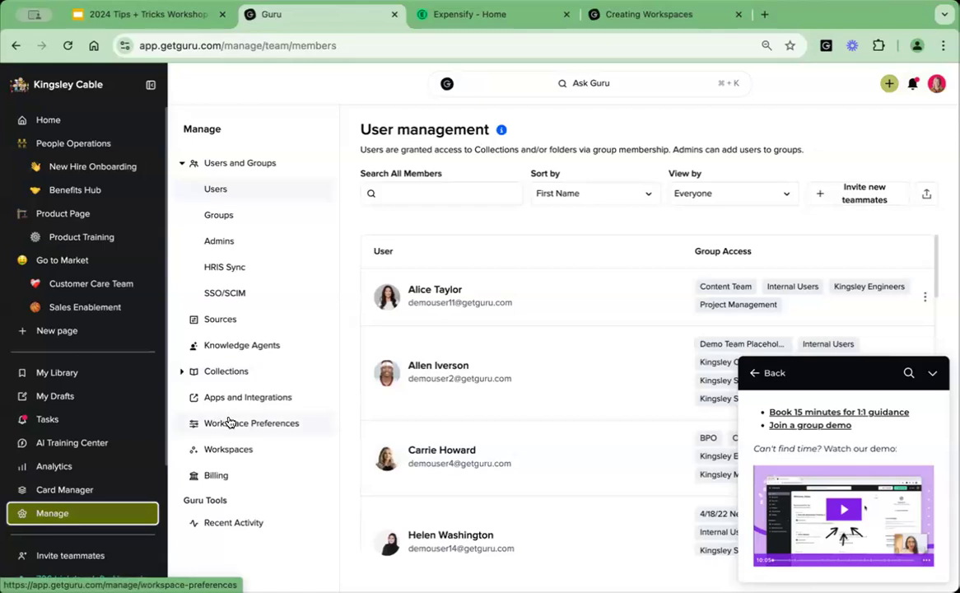
pyautogui.click(231, 422)
pyautogui.scroll(-7, 411, 395)
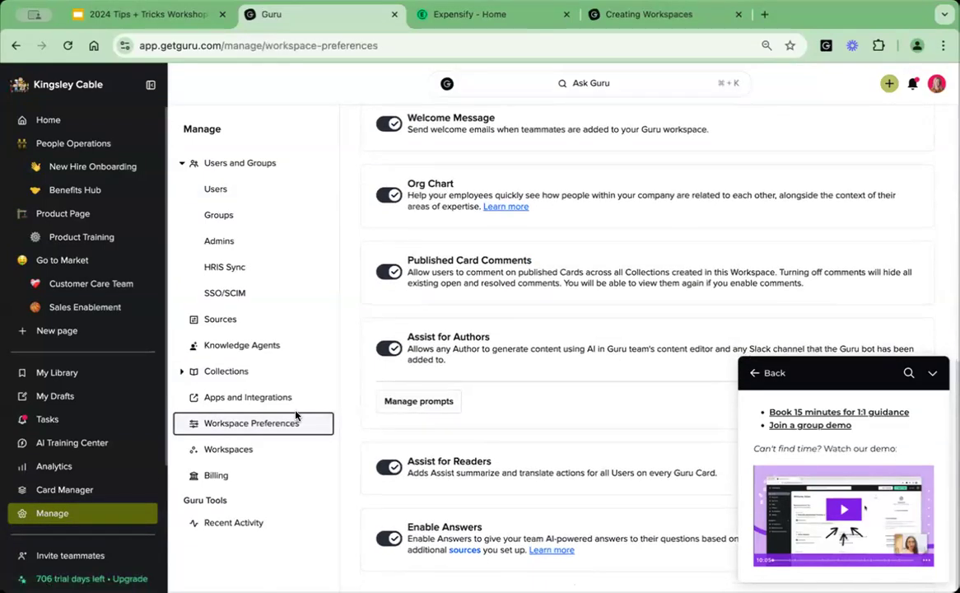
pyautogui.click(403, 406)
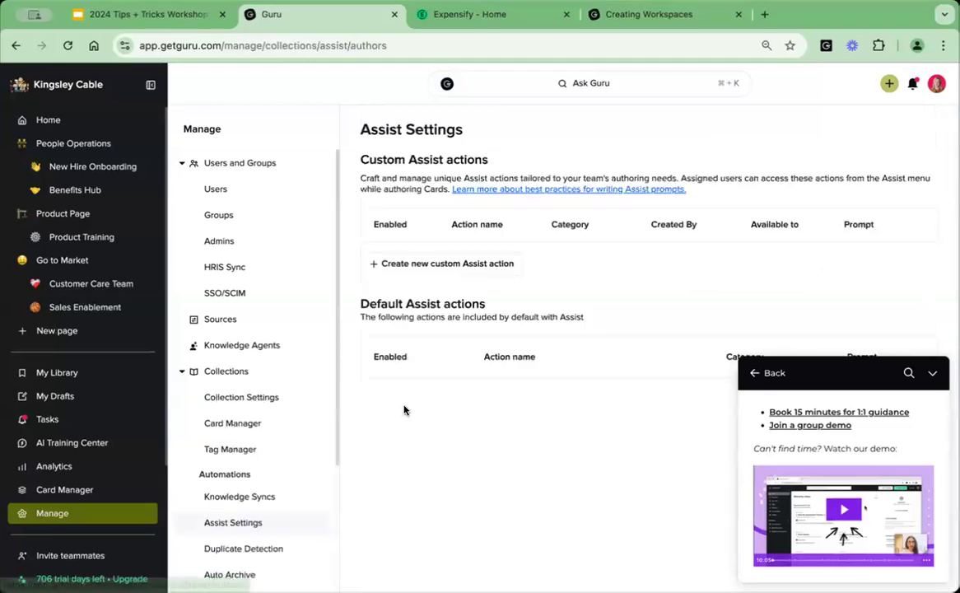
pyautogui.scroll(-10, 640, 233)
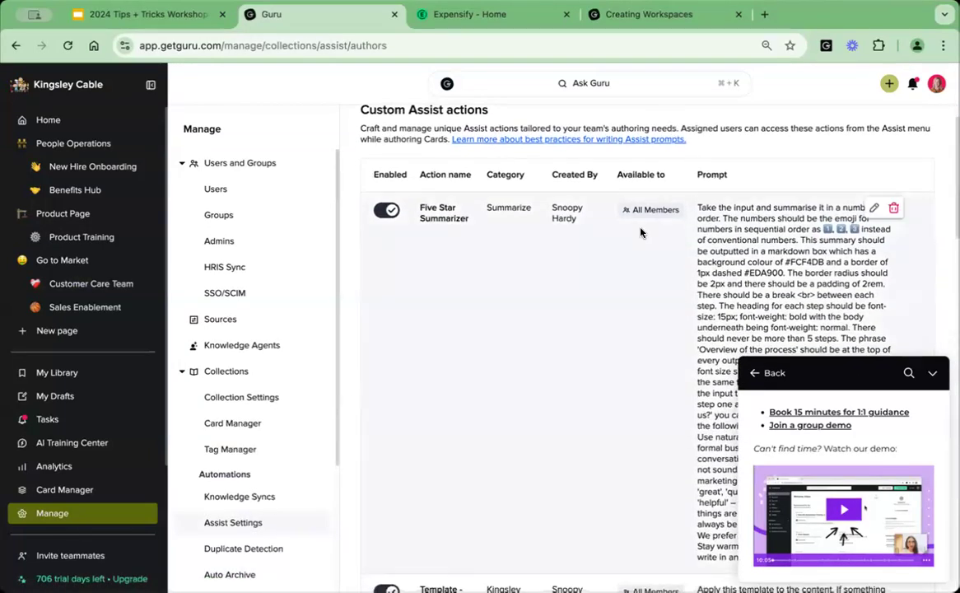
pyautogui.scroll(-2, 640, 233)
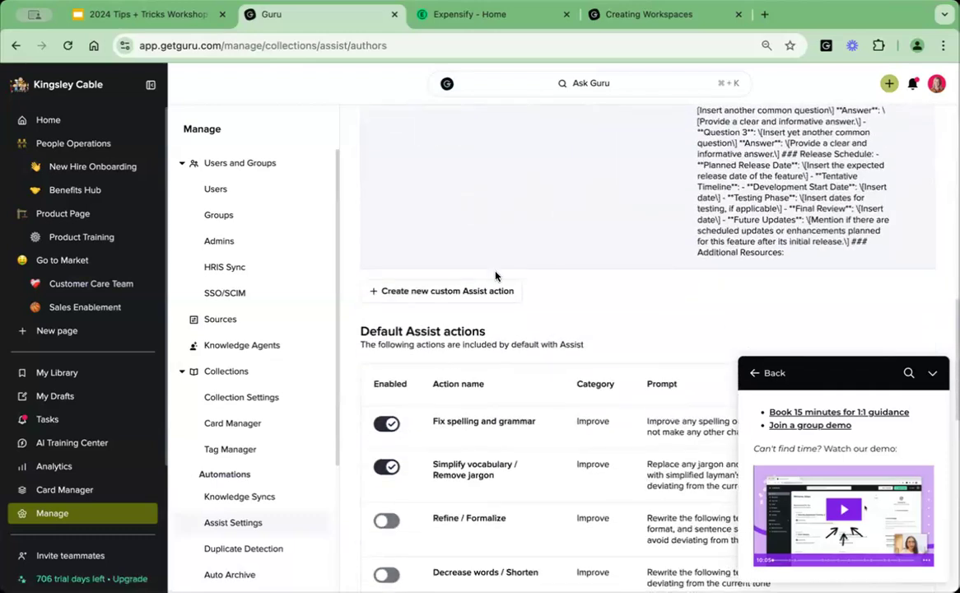
# Begin a new custom Assist action, look over its category choices, and go to its prompt.
pyautogui.click(434, 293)
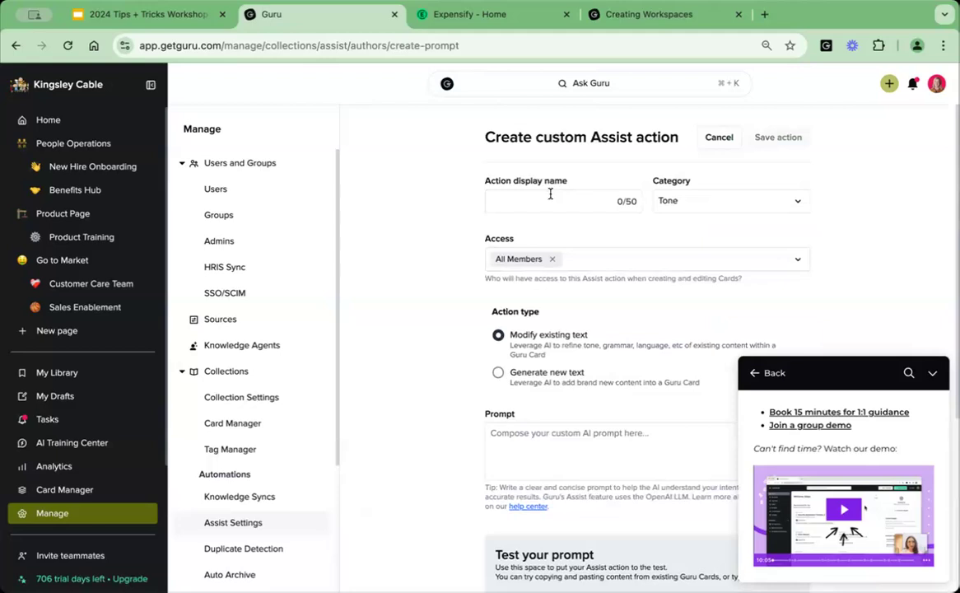
pyautogui.click(703, 201)
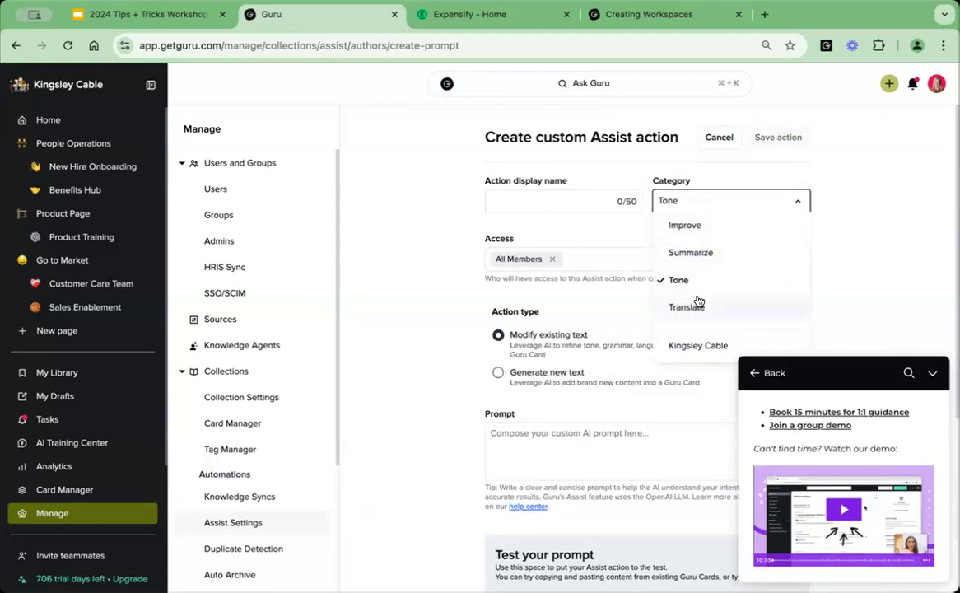
pyautogui.click(422, 293)
pyautogui.scroll(-1, 517, 284)
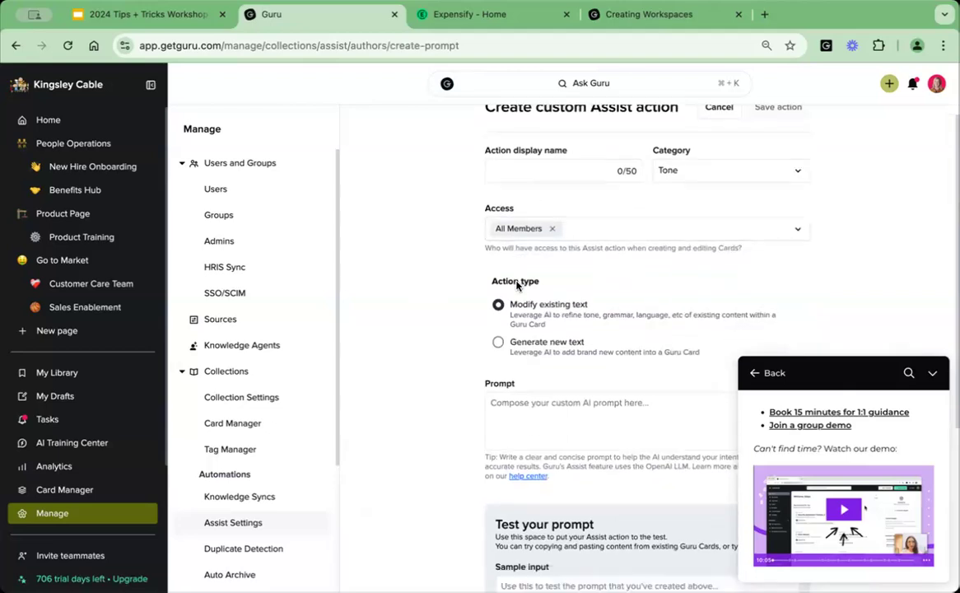
pyautogui.scroll(-1, 517, 284)
pyautogui.click(512, 352)
pyautogui.scroll(-1, 393, 345)
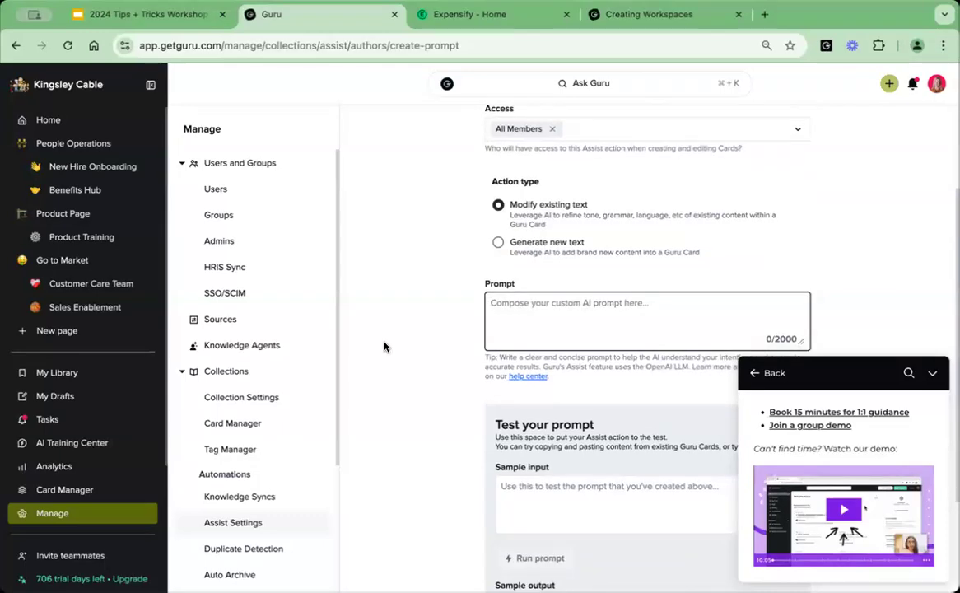
# Write the prompt "Apply this template to the content. If part of the content does not fit into the template, place it at the end of the document.".
pyautogui.write('Appl ththis template to the content.')
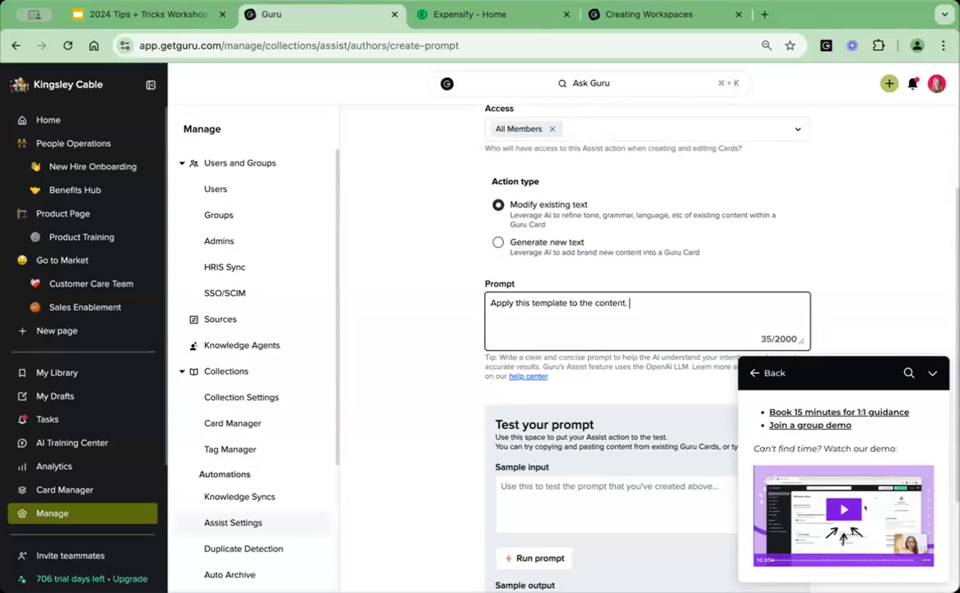
pyautogui.write(' If part oft he c')
pyautogui.press('BackSpace')
pyautogui.press('BackSpace')
pyautogui.write('the content')
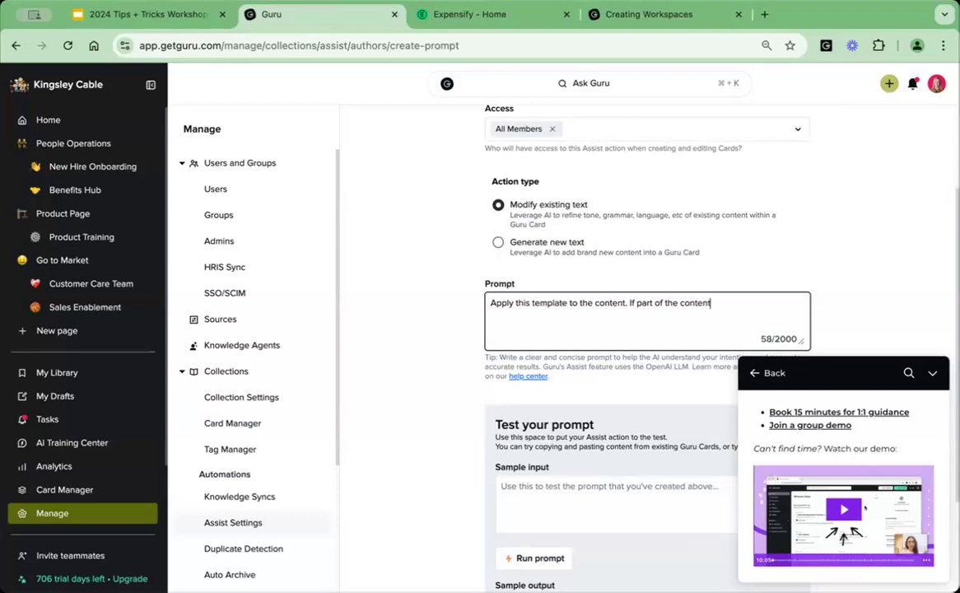
pyautogui.write(' does not fit into the tem')
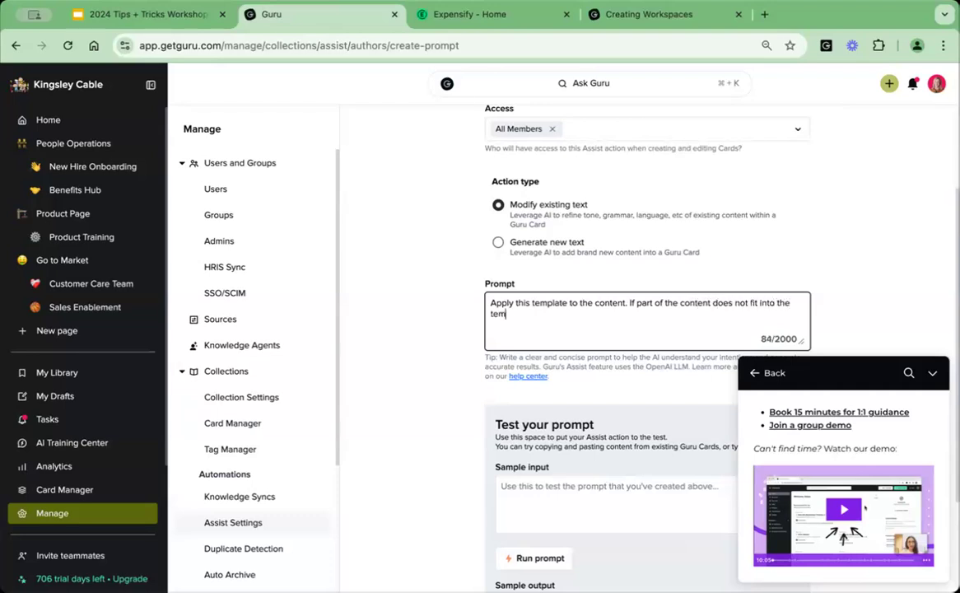
pyautogui.write('plate. place it at the end of the document.')
pyautogui.press('Return')
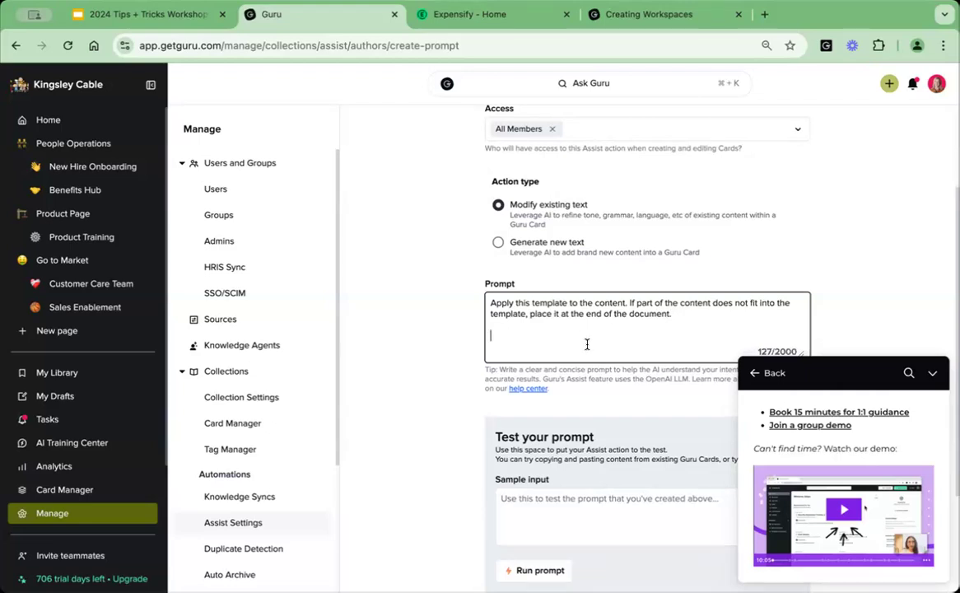
# Try pasting the copied template markdown below the prompt text, undo it, and cancel the new custom Assist action.
pyautogui.write('https://help.getguru.com/docs/about-guru-workspaces')
pyautogui.hotkey('ctrl', 'z')
pyautogui.scroll(3, 881, 152)
pyautogui.click(716, 137)
# Review the Template - Feature Breakdown action's prompt, then view the Feature Breakdown: SmartSync draft and close it.
pyautogui.scroll(-10, 687, 308)
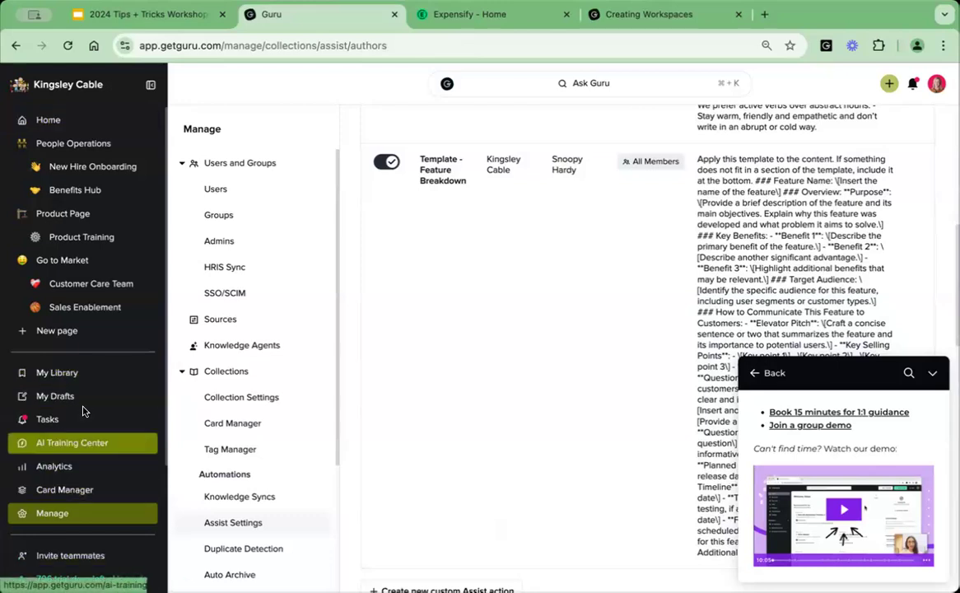
pyautogui.click(339, 208)
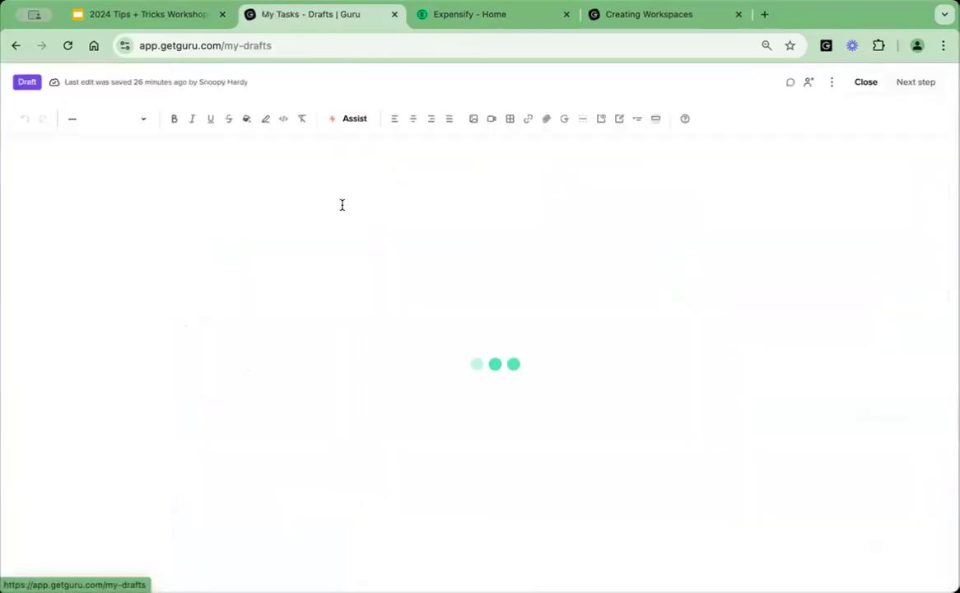
pyautogui.click(364, 254)
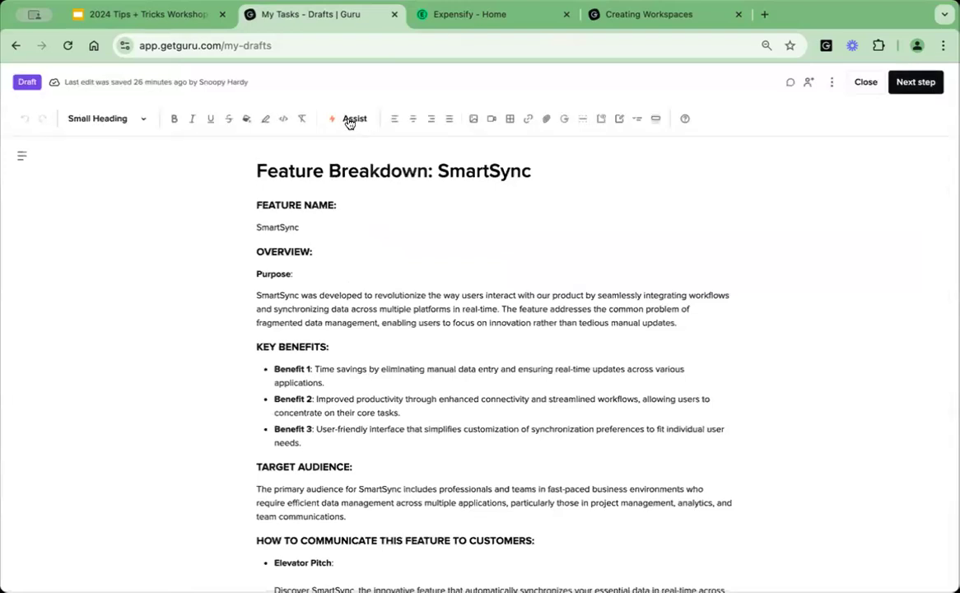
pyautogui.click(864, 83)
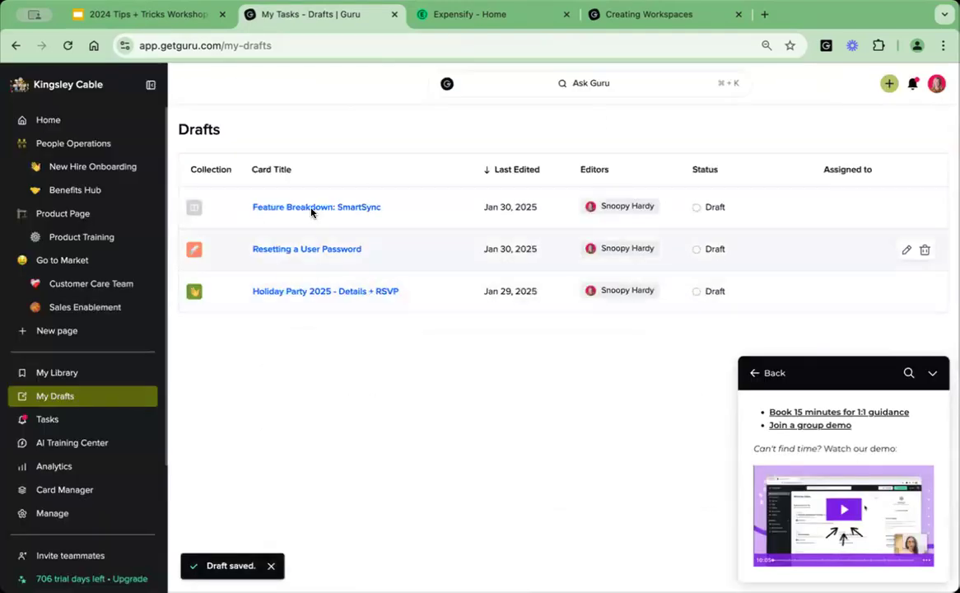
# Open the Resetting a User Password draft and delete the markdown block below its title.
pyautogui.click(301, 255)
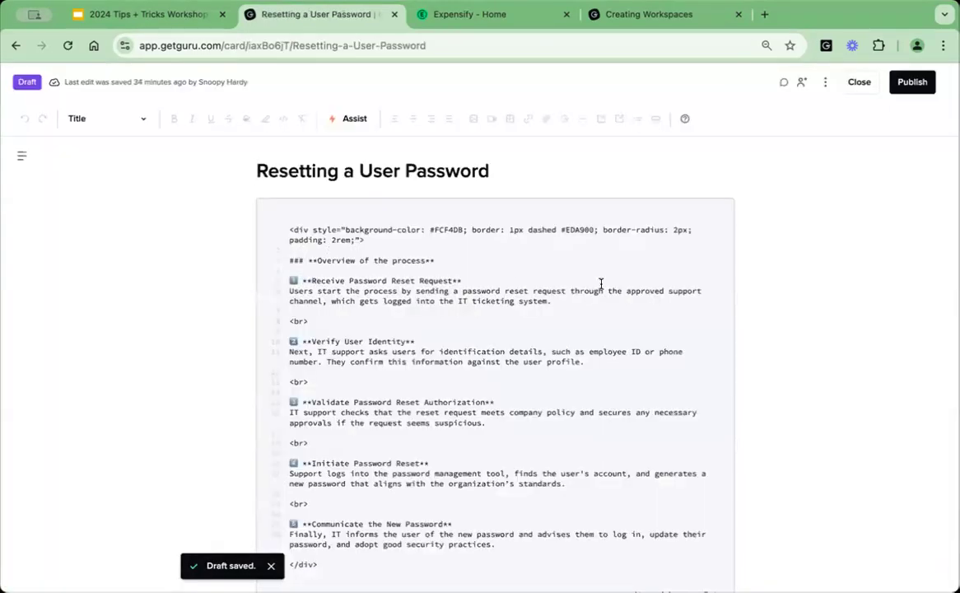
pyautogui.scroll(-3, 603, 286)
pyautogui.scroll(-2, 605, 288)
pyautogui.click(606, 287)
pyautogui.scroll(4, 659, 255)
pyautogui.scroll(-2, 628, 417)
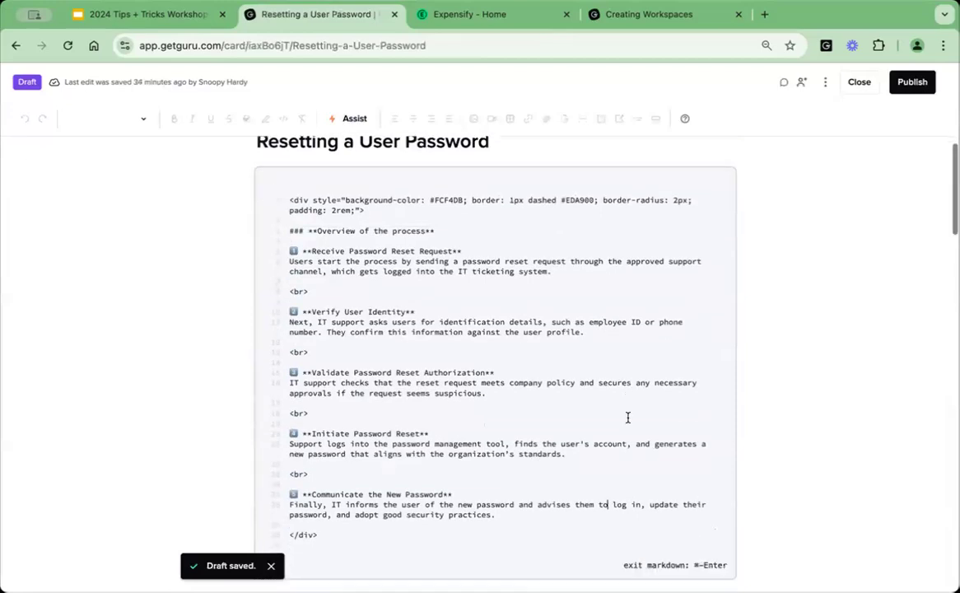
pyautogui.click(311, 467)
pyautogui.press('BackSpace')
pyautogui.press('BackSpace')
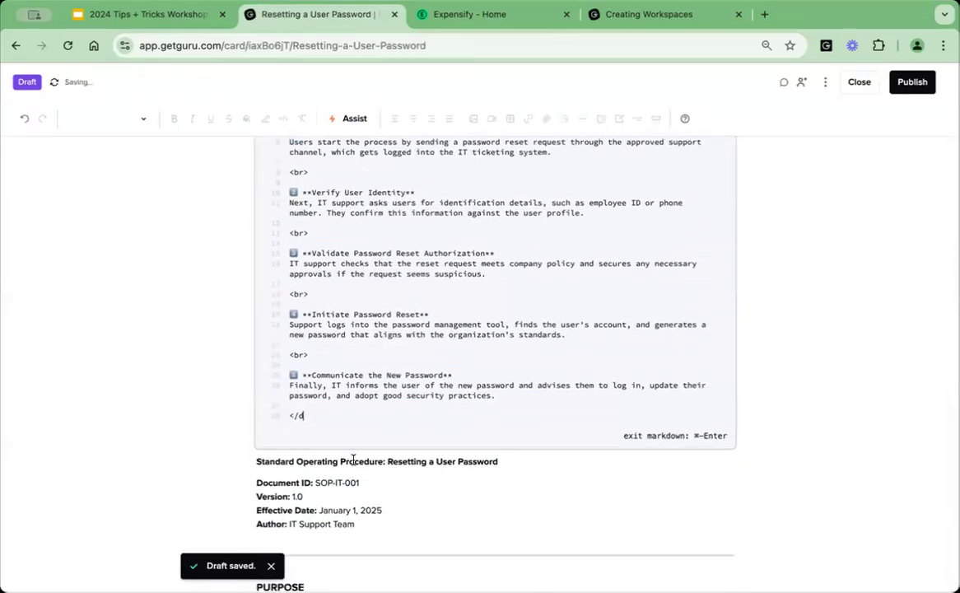
pyautogui.scroll(2, 634, 366)
pyautogui.click(720, 214)
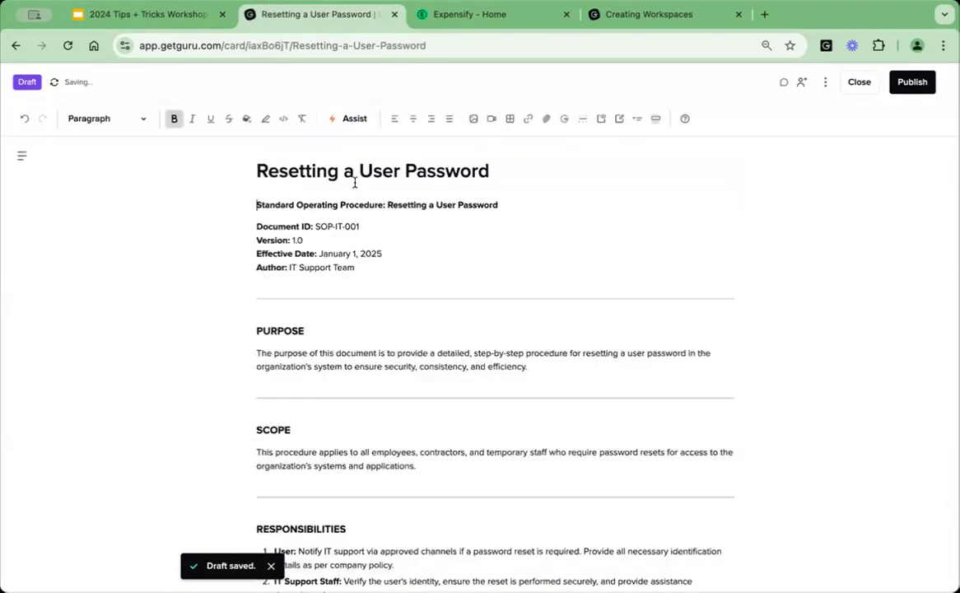
# Insert two blank lines above the Standard Operating Procedure line and place the cursor on the first one.
pyautogui.press('Return')
pyautogui.press('Return')
pyautogui.press('Up')
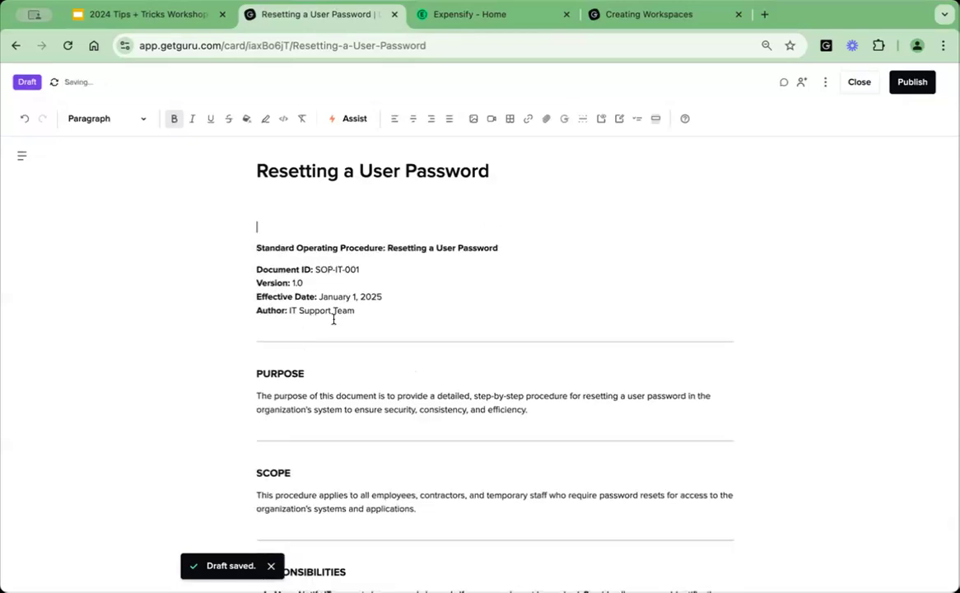
pyautogui.scroll(-3, 313, 329)
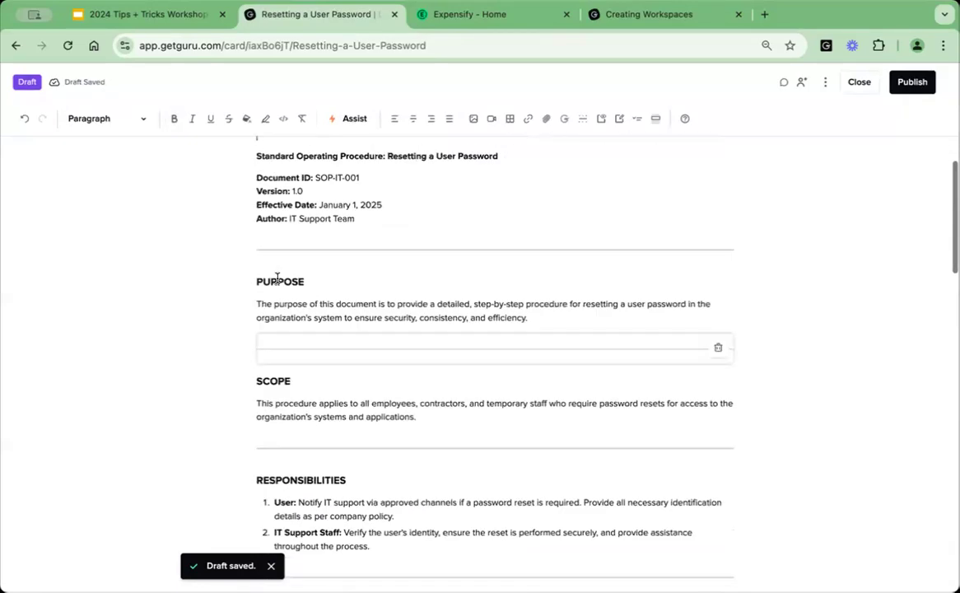
pyautogui.scroll(3, 277, 277)
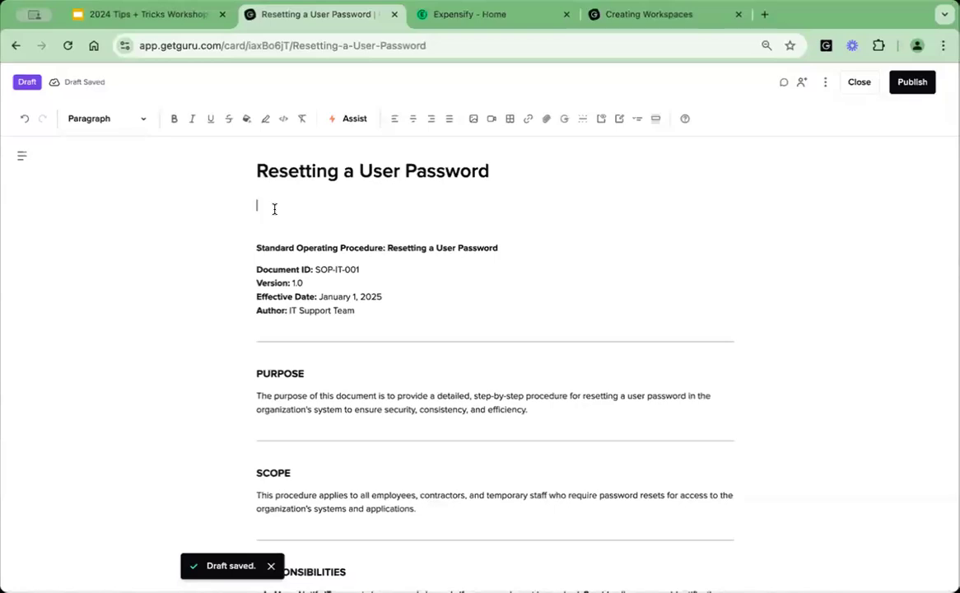
# Try running the Template - Feature Breakdown Assist action on the entire Resetting a User Password card, and close Assist.
pyautogui.click(351, 120)
pyautogui.click(320, 271)
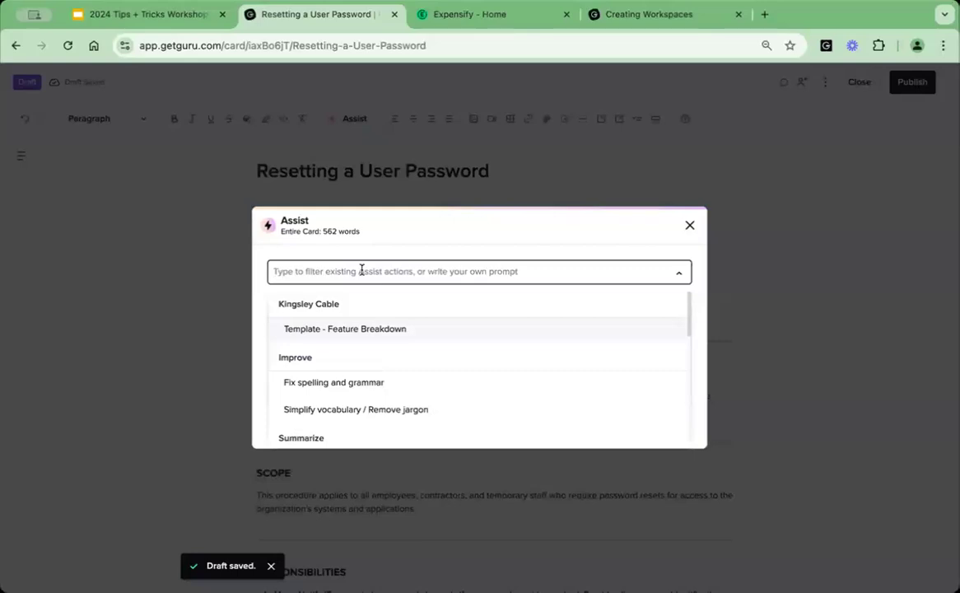
pyautogui.click(342, 337)
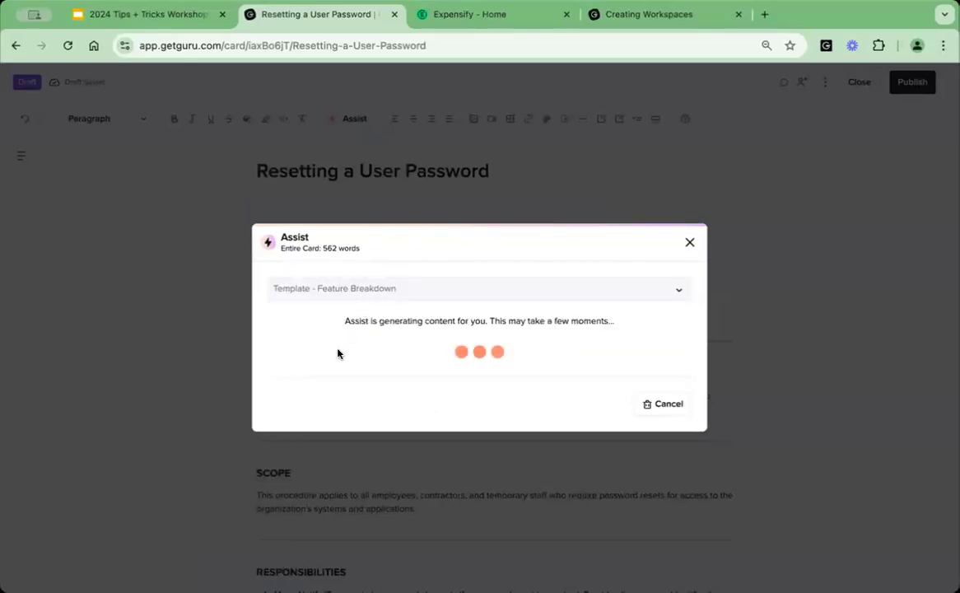
pyautogui.click(690, 244)
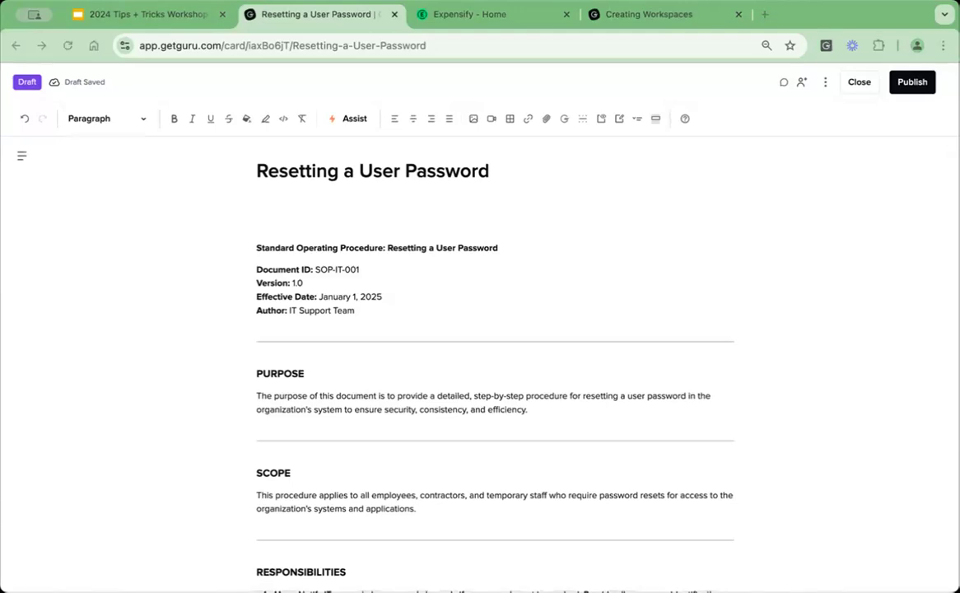
# Check the workshop slide on summarizing content, then look through the Assist actions available in the Resetting a User Password draft.
pyautogui.click(137, 8)
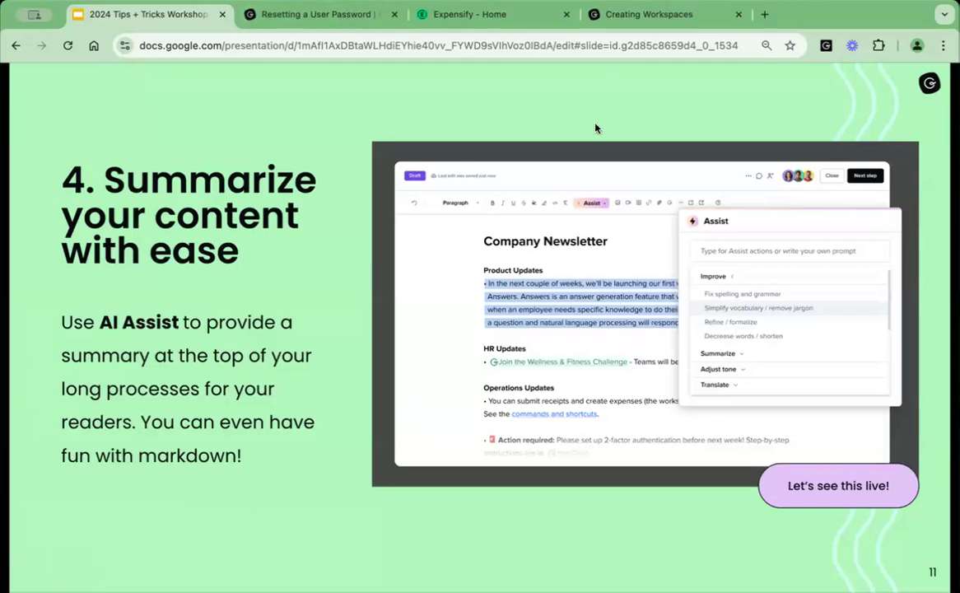
pyautogui.click(305, 16)
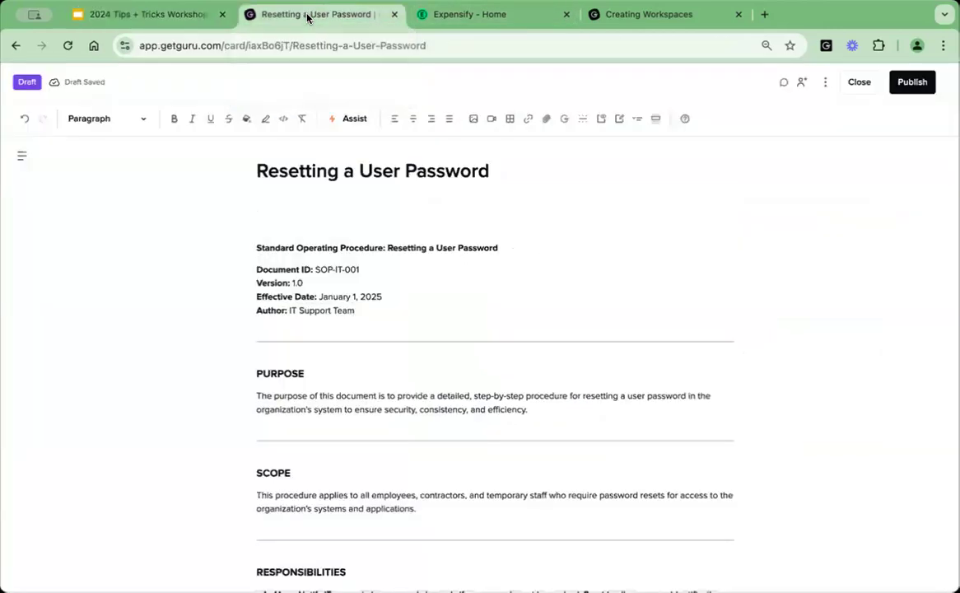
pyautogui.click(352, 124)
pyautogui.click(481, 234)
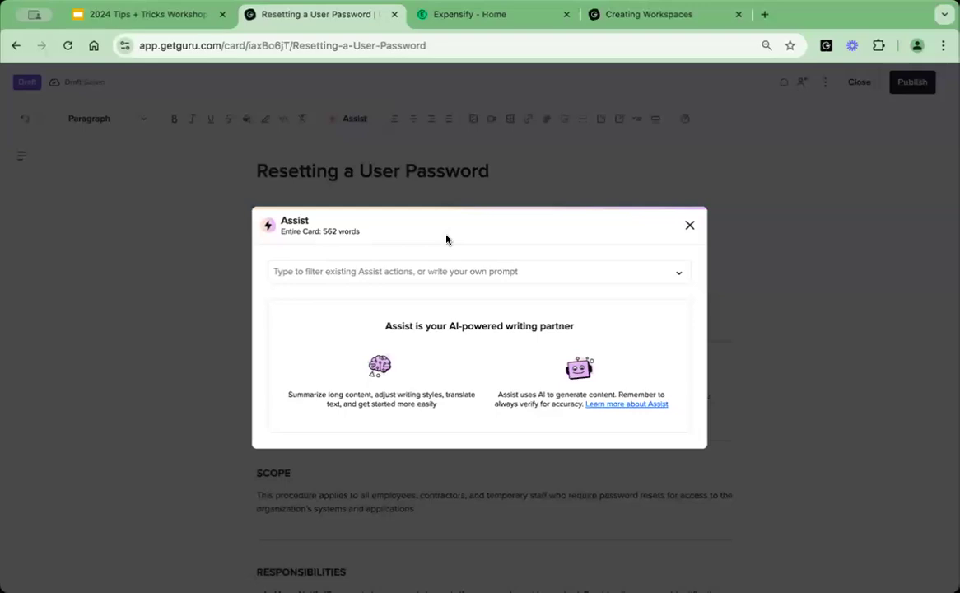
pyautogui.click(423, 271)
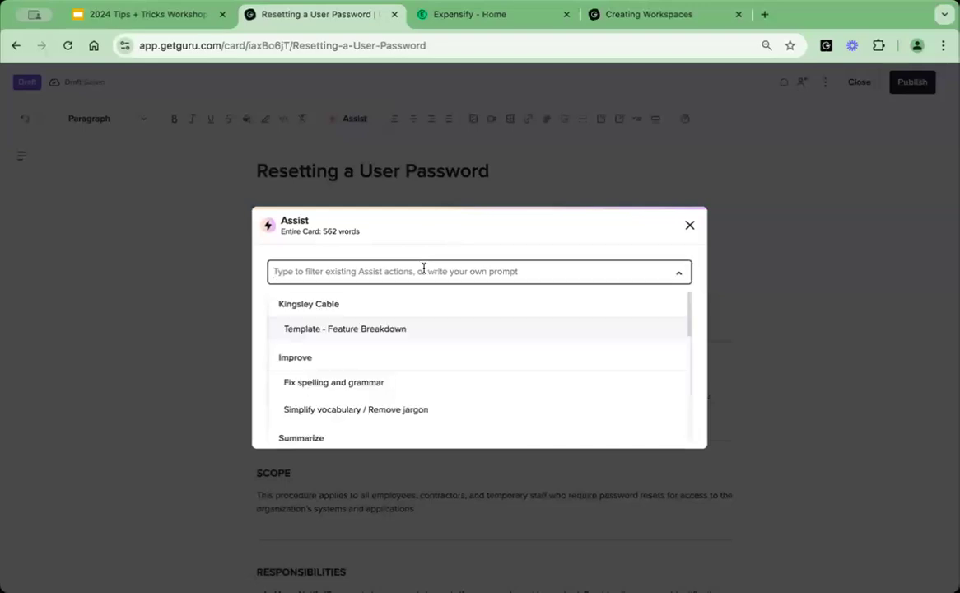
pyautogui.scroll(-1, 468, 360)
pyautogui.scroll(-3, 467, 360)
pyautogui.scroll(4, 382, 304)
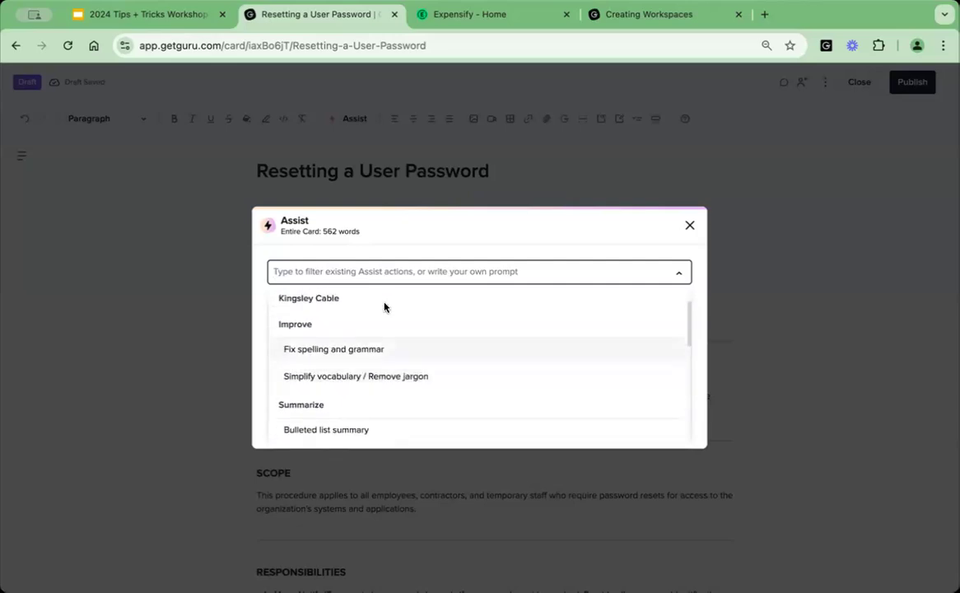
pyautogui.scroll(1, 383, 307)
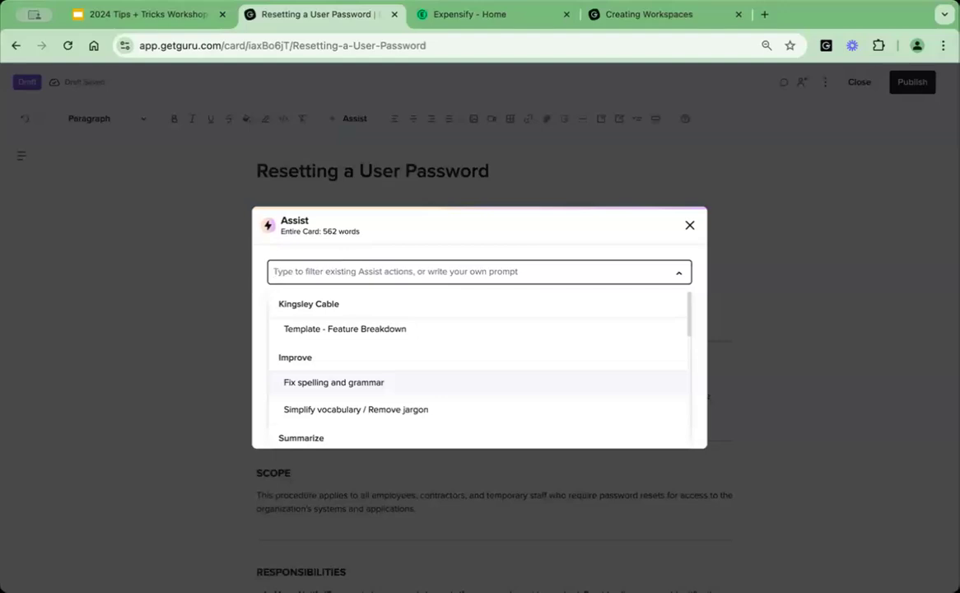
# Try the custom Assist prompt "Help me brainstorm 3 ideas for our next workshop with customers", close Assist and return to the workshop slides.
pyautogui.write('Help me brainstorm 4')
pyautogui.press('BackSpace')
pyautogui.write('3 ideas for our next workshop with customers on t')
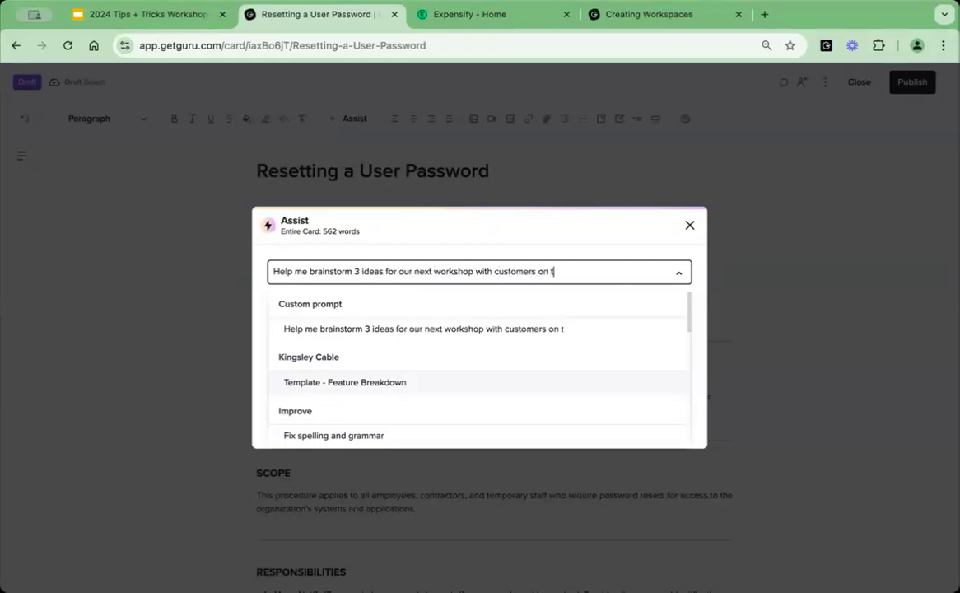
pyautogui.press('BackSpace')
pyautogui.press('BackSpace')
pyautogui.press('BackSpace')
pyautogui.press('BackSpace')
pyautogui.press('BackSpace')
pyautogui.press('Return')
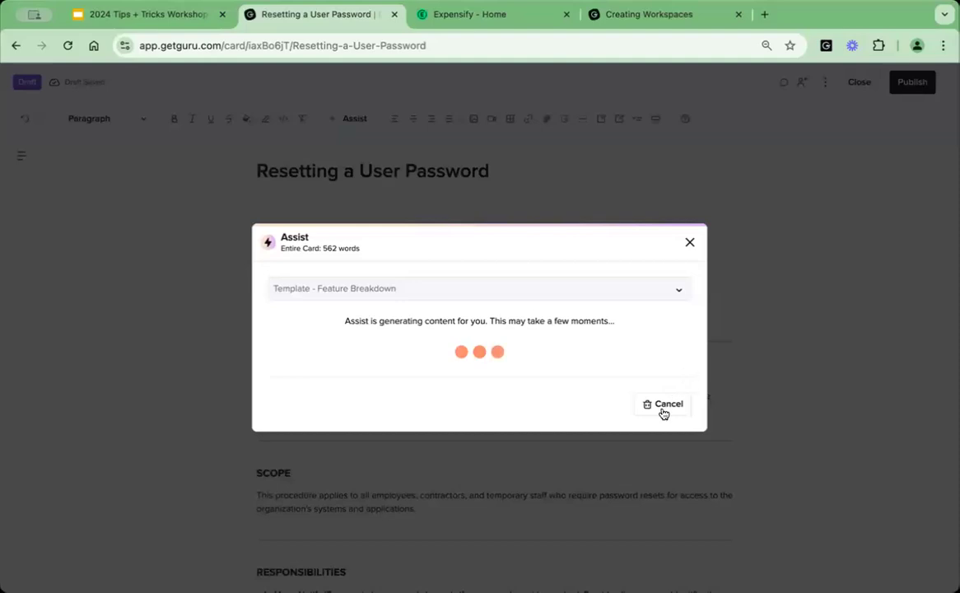
pyautogui.click(690, 240)
pyautogui.click(146, 13)
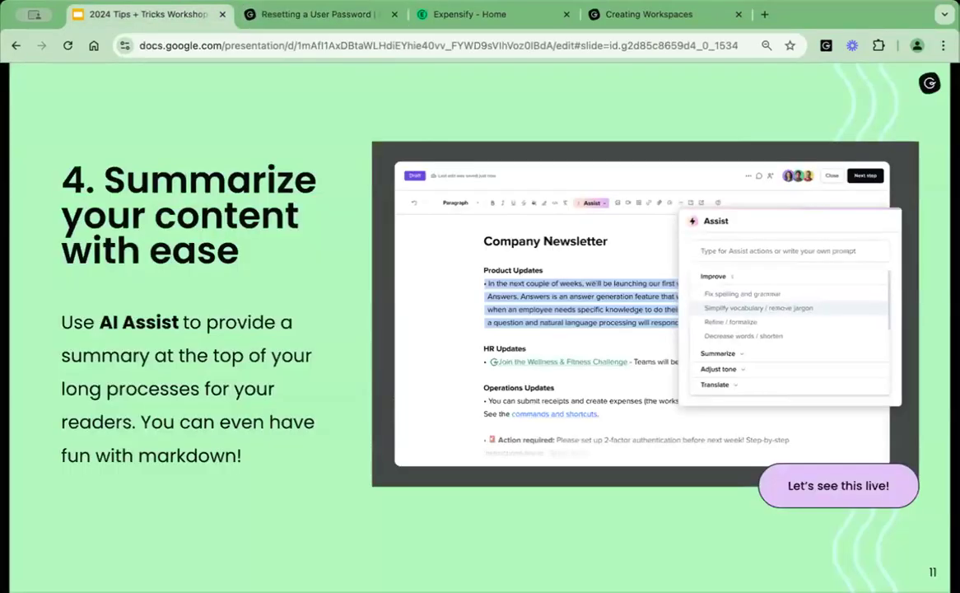